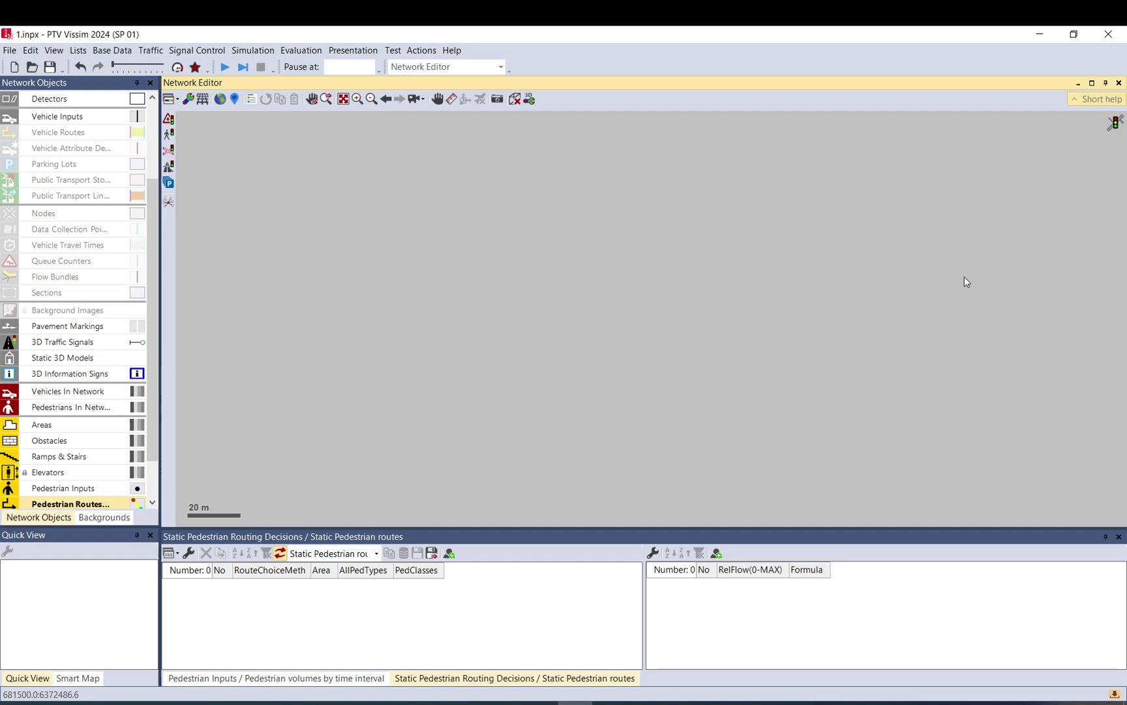
Step: Make Areas (Polygon) the active network object type
scroll(118, 402, "down", 2)
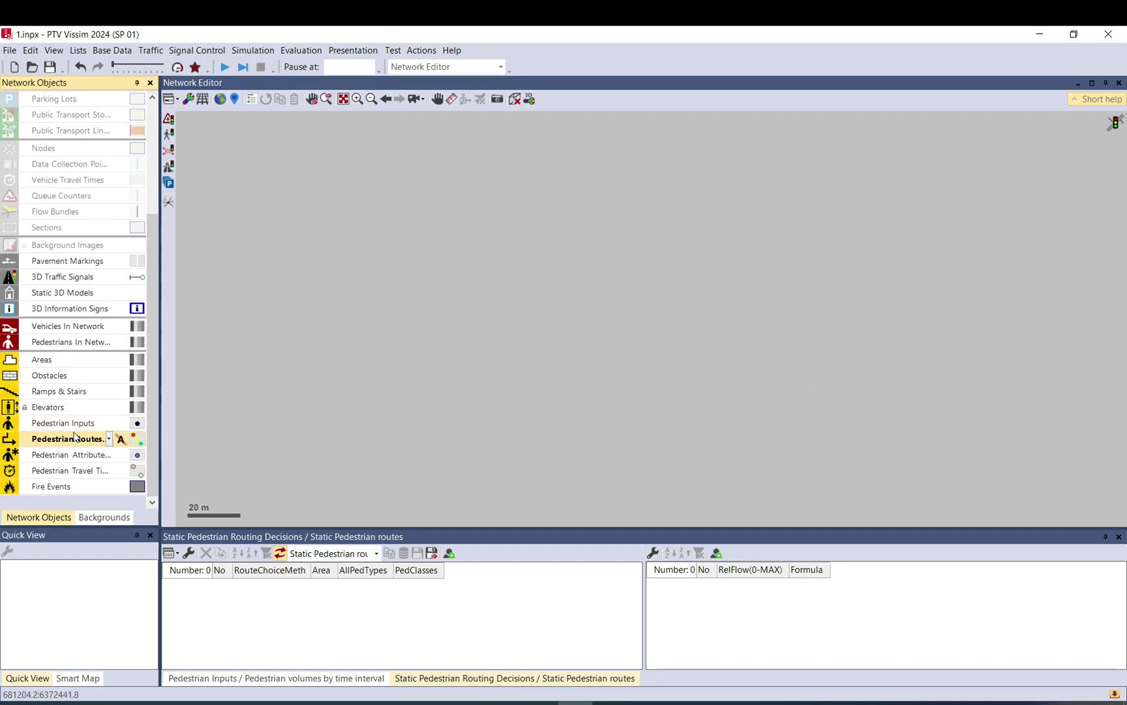
left_click(59, 360)
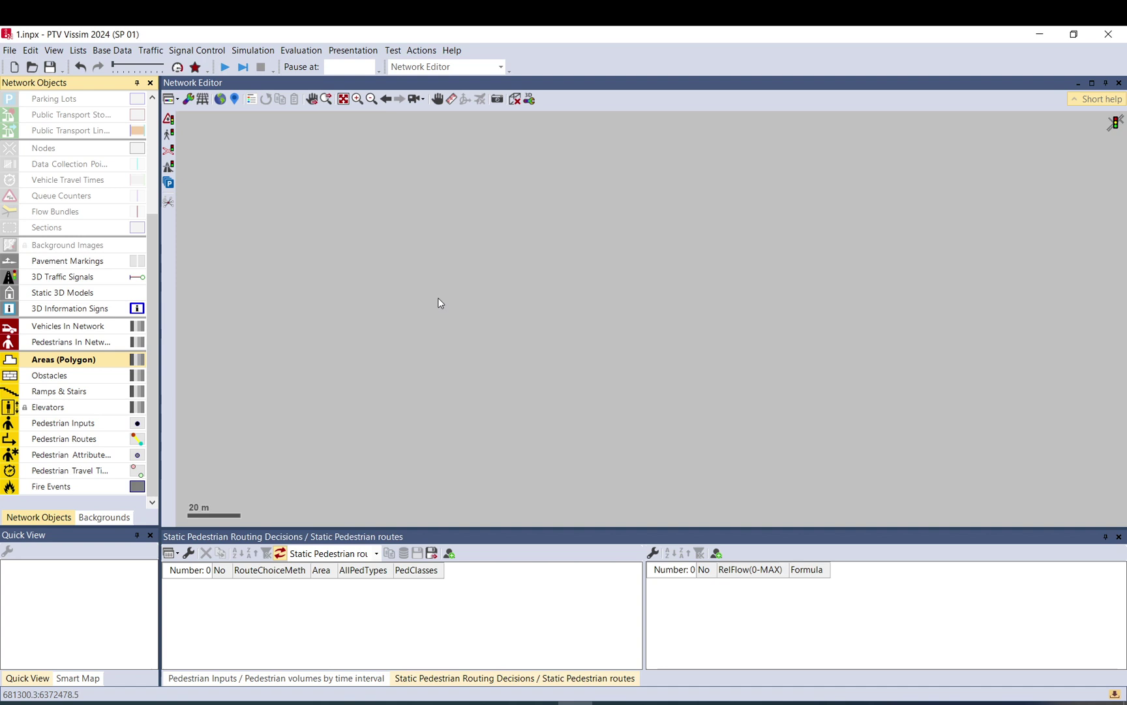
Step: Draw the tall five-sided pedestrian Area 1 on the left and confirm it
left_click(329, 246)
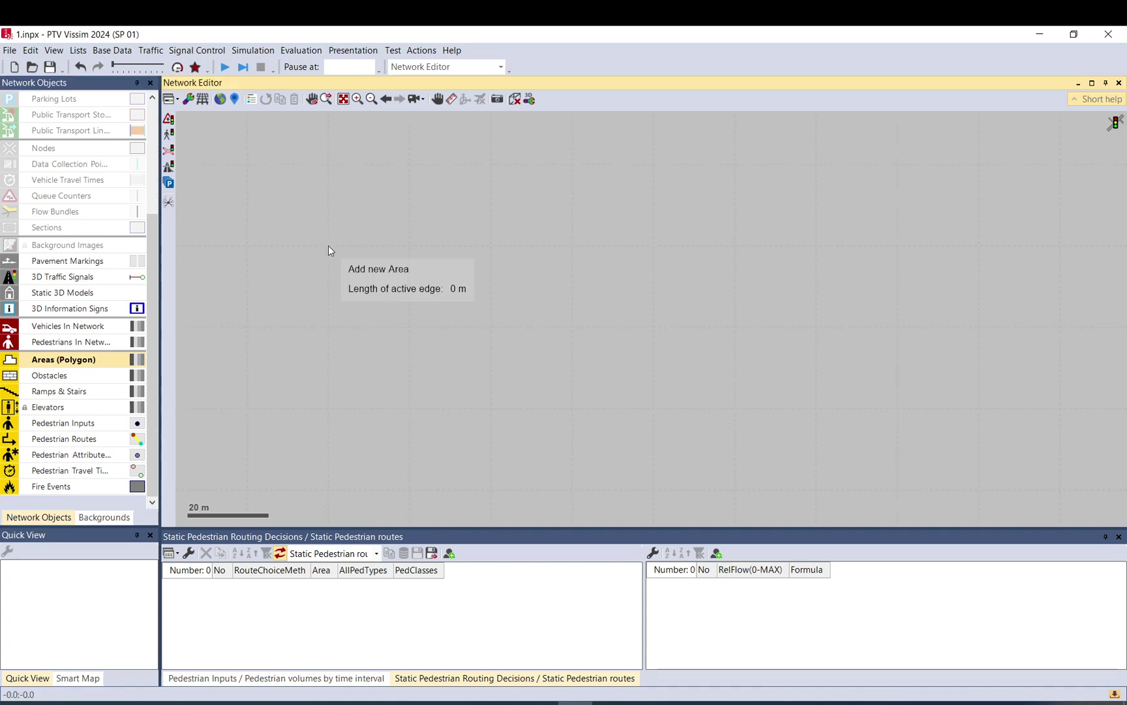
left_click(328, 375)
left_click(399, 377)
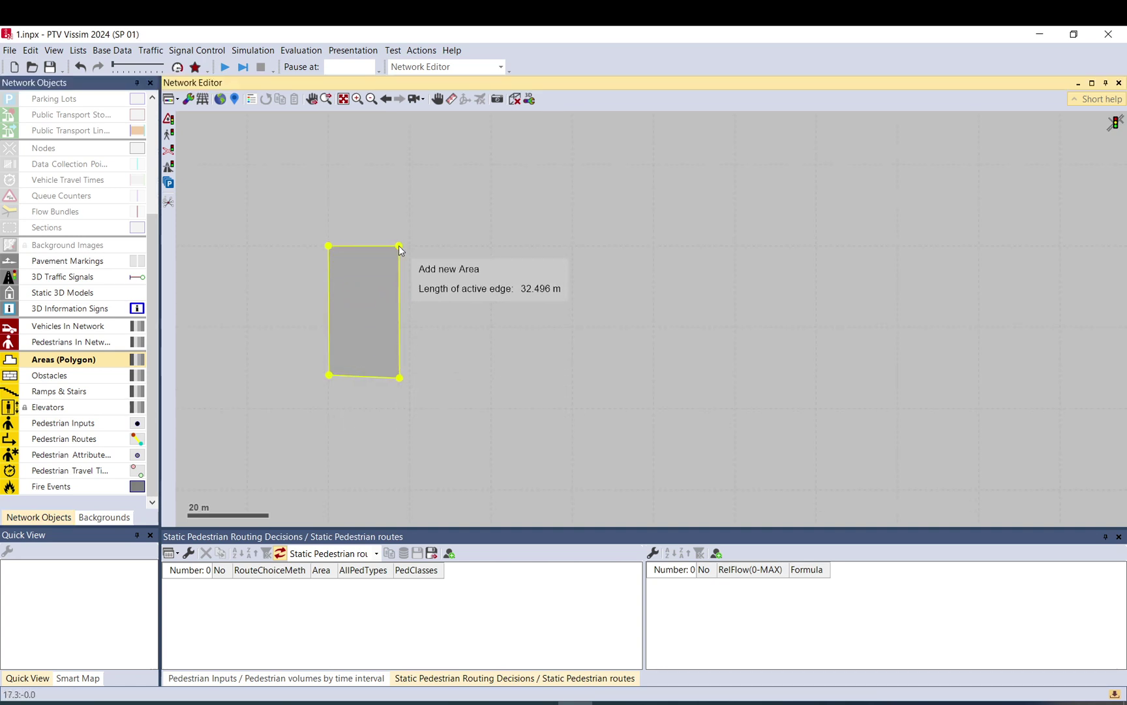
left_click(399, 245)
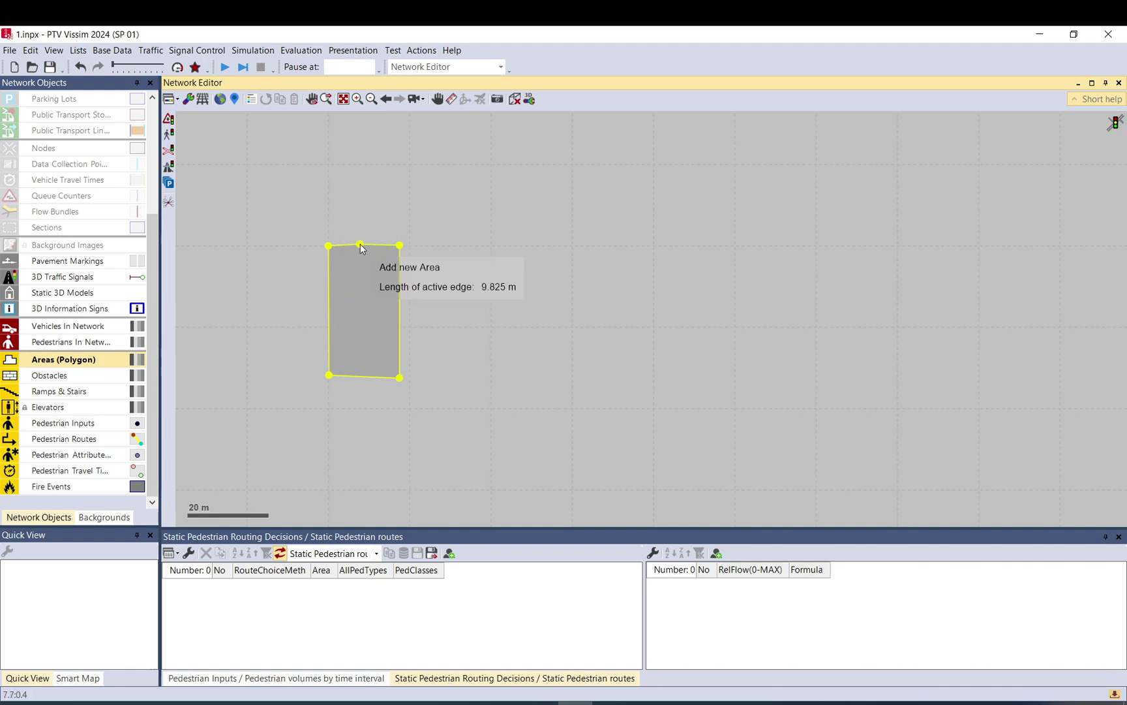
double_click(358, 231)
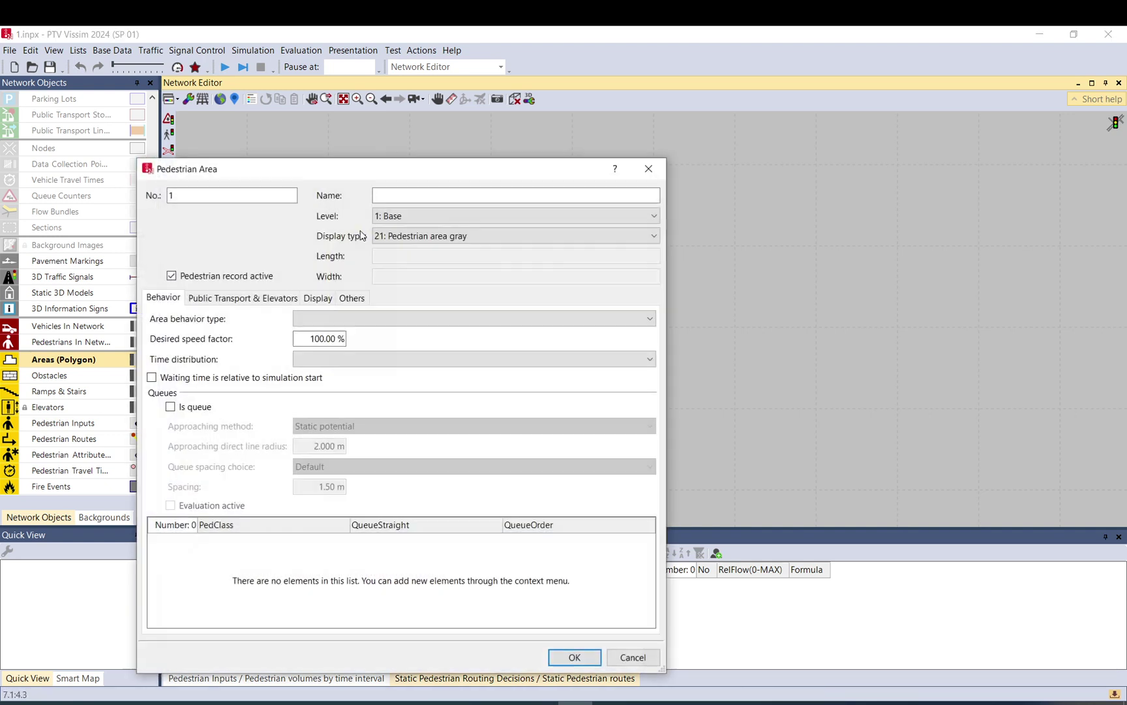
left_click(574, 656)
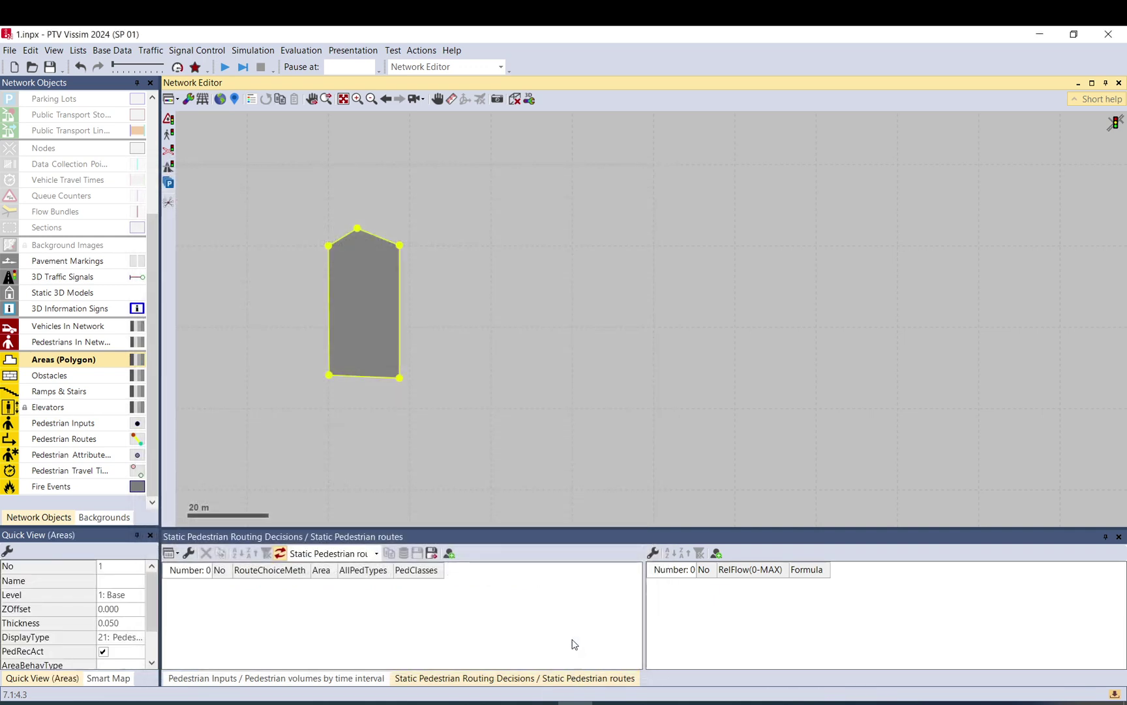
Step: Draw triangular pedestrian Area 2 on the right and confirm it
right_click(715, 224, "ctrl")
left_click(719, 386)
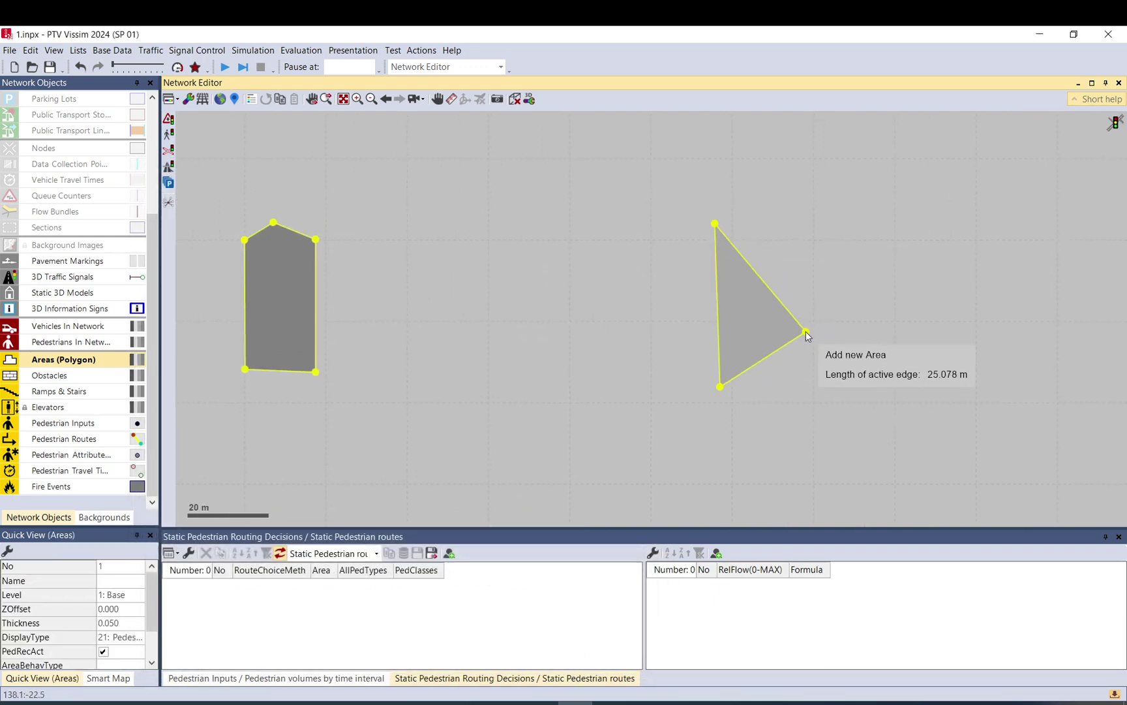
double_click(771, 330)
left_click(567, 650)
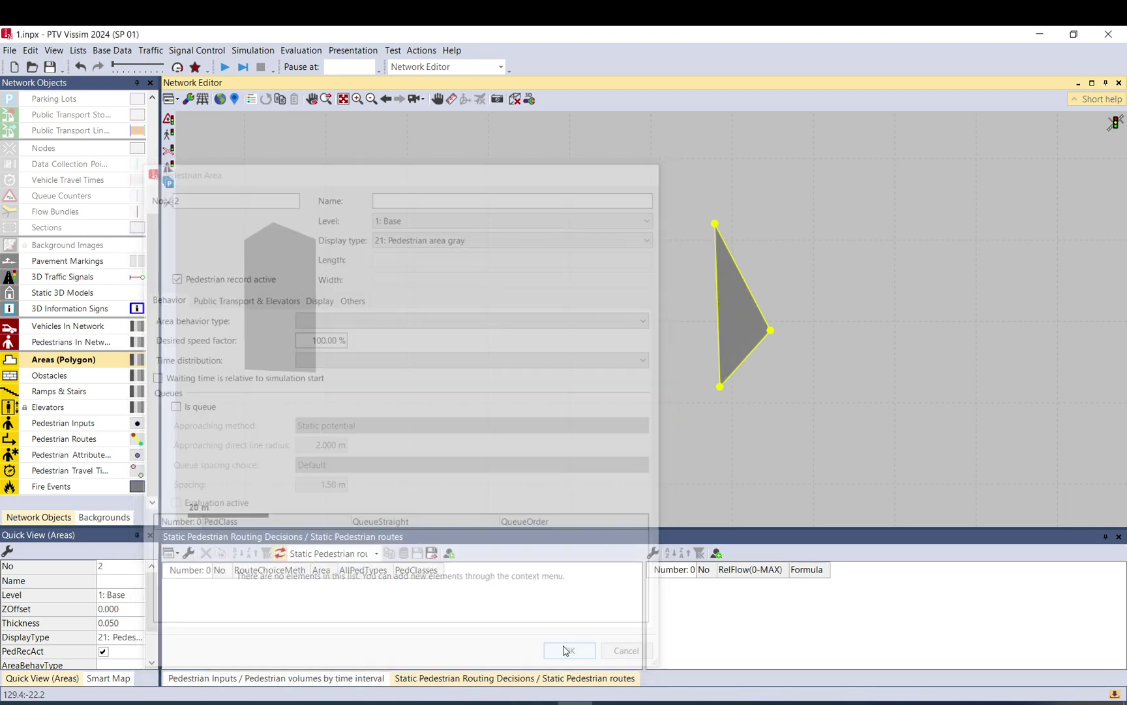
left_click(656, 281)
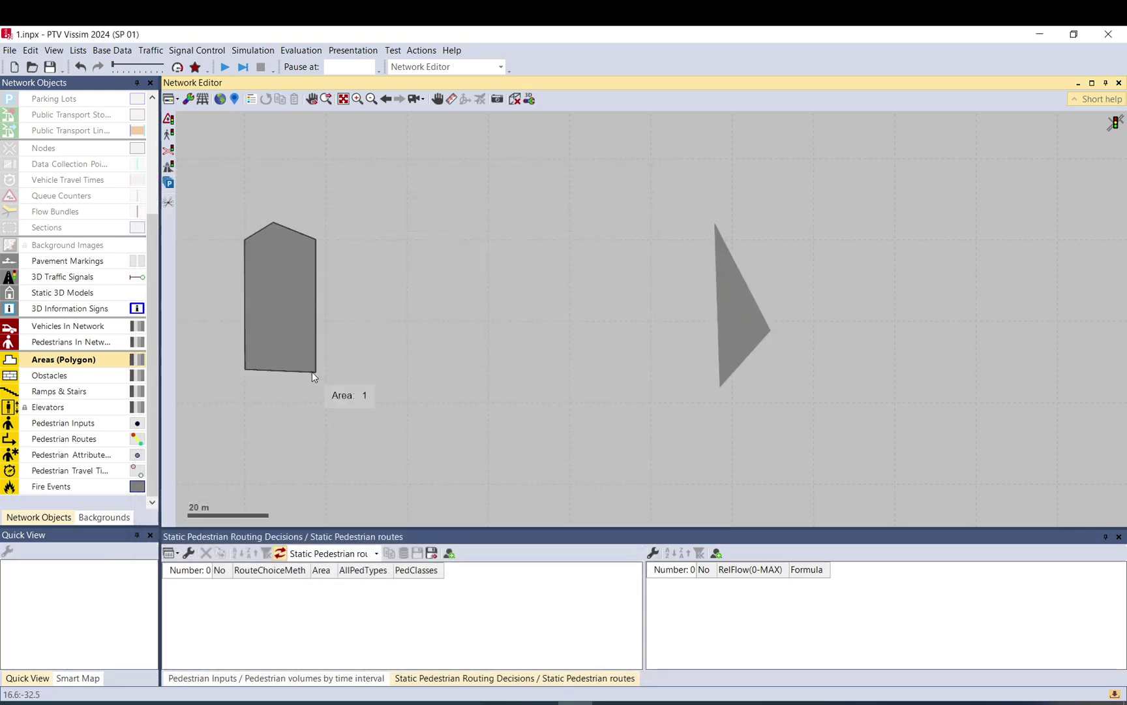
Step: Draw the Area 3 polygon below, running from the left area toward the triangle
right_click(301, 353, "ctrl")
left_click(452, 460)
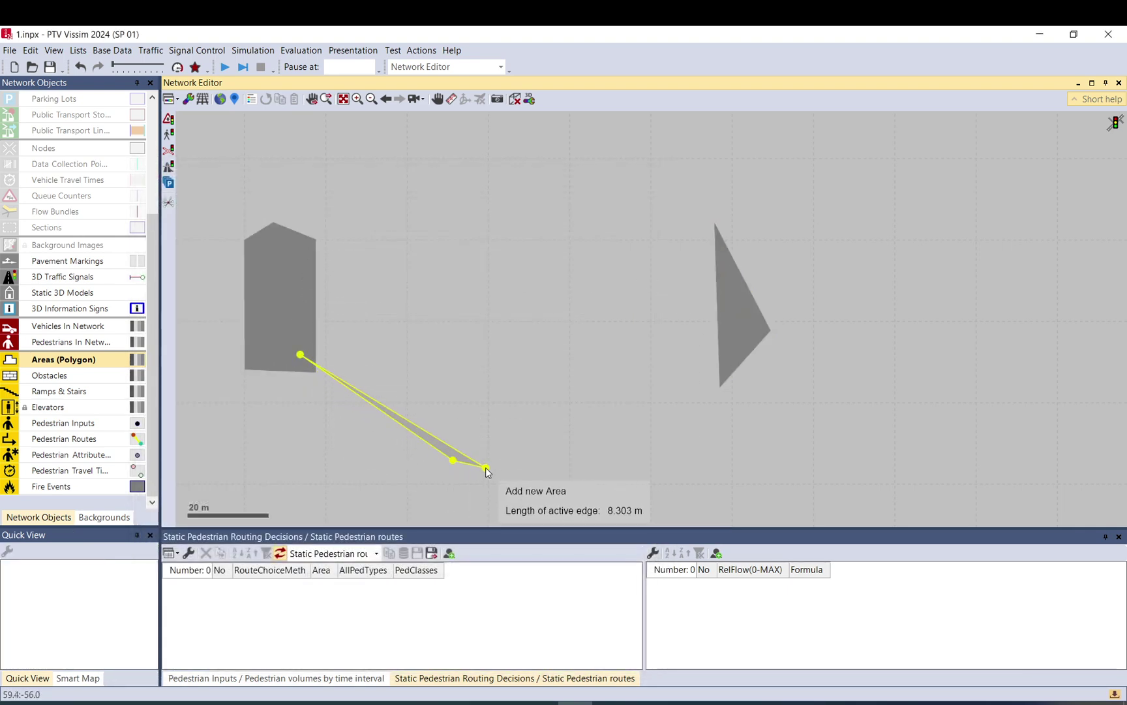
left_click(483, 447)
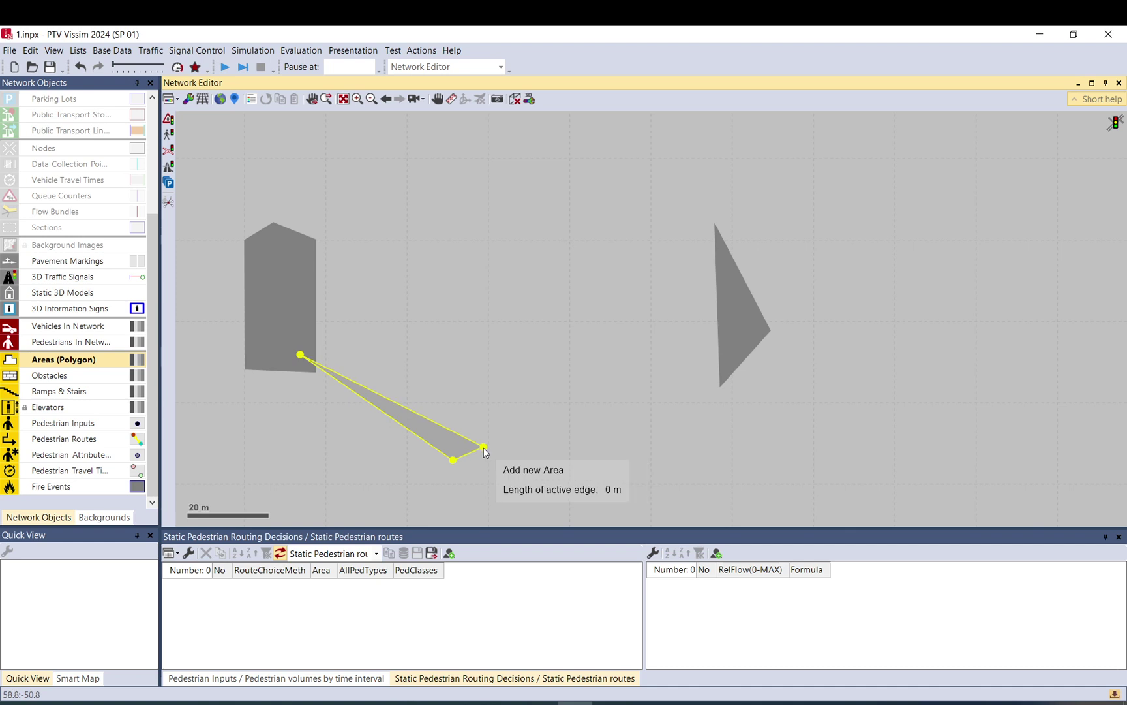
left_click(688, 447)
left_click(737, 415)
left_click(742, 354)
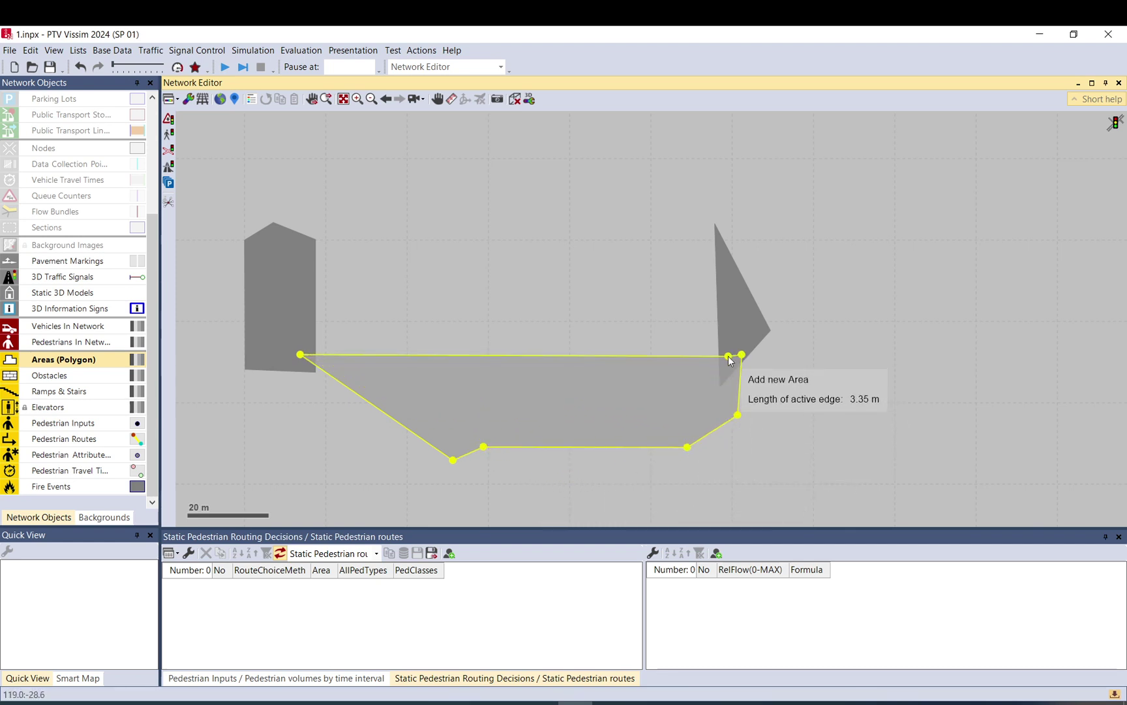
left_click(677, 392)
double_click(411, 391)
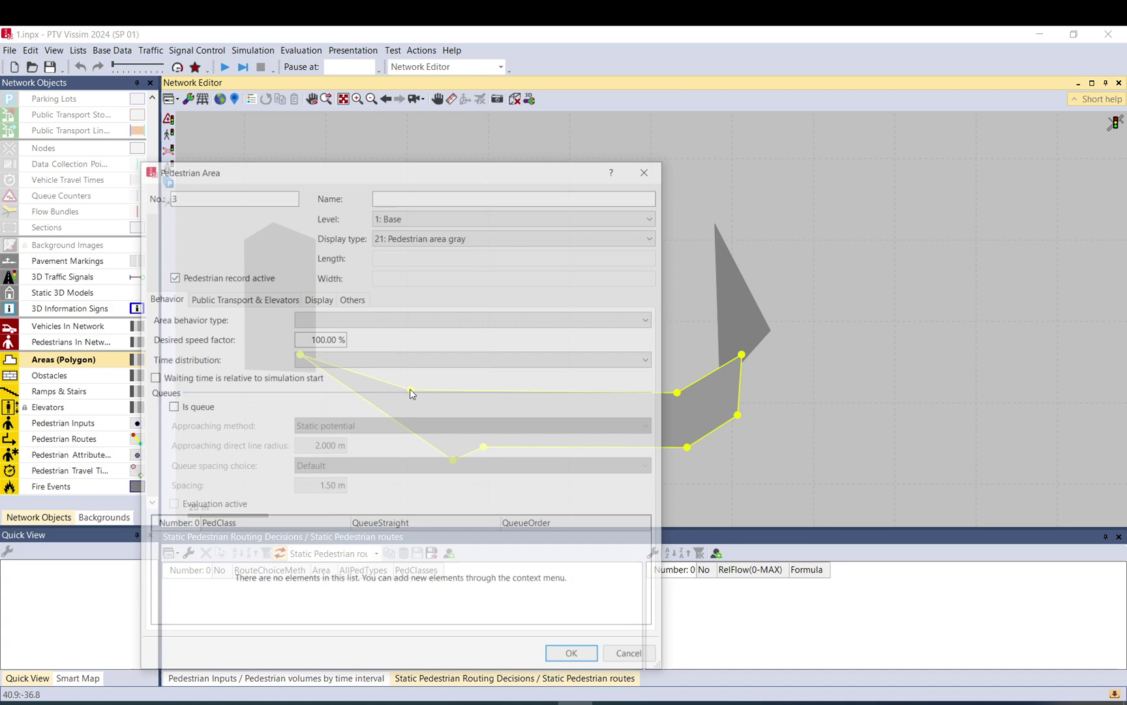
left_click(571, 653)
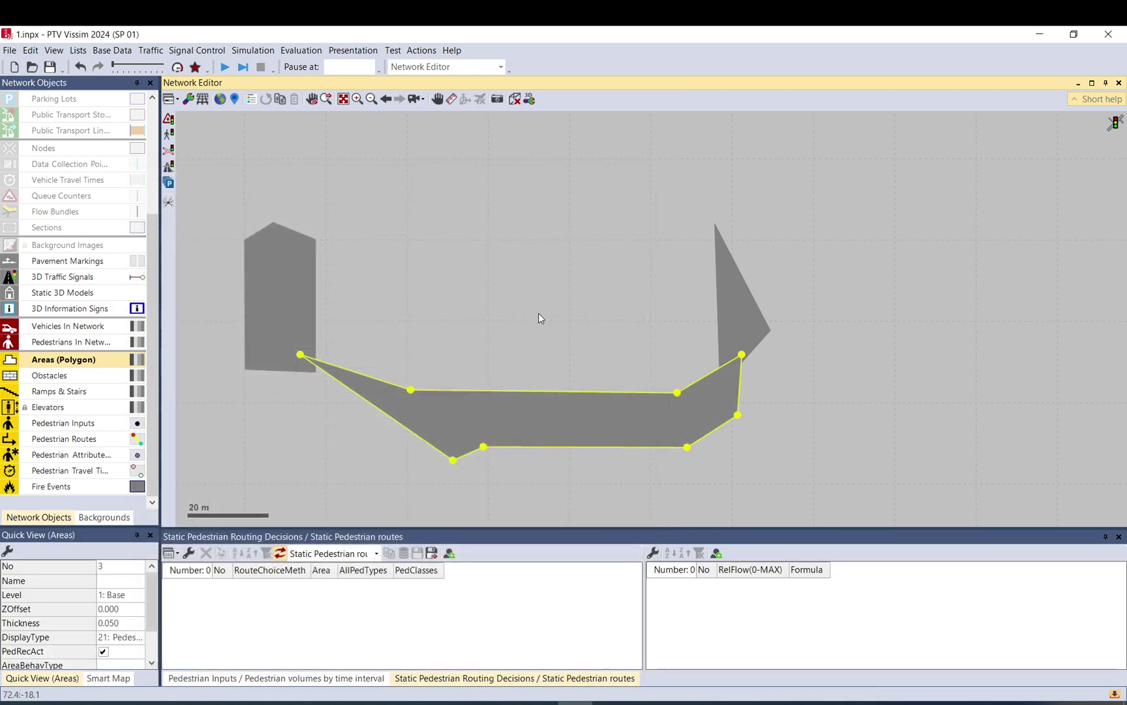
Step: Reshape Area 3 into a bent corridor by moving a corner and adding a top-edge point
left_click(408, 392)
left_click_drag(411, 390, 305, 331)
left_click(424, 306)
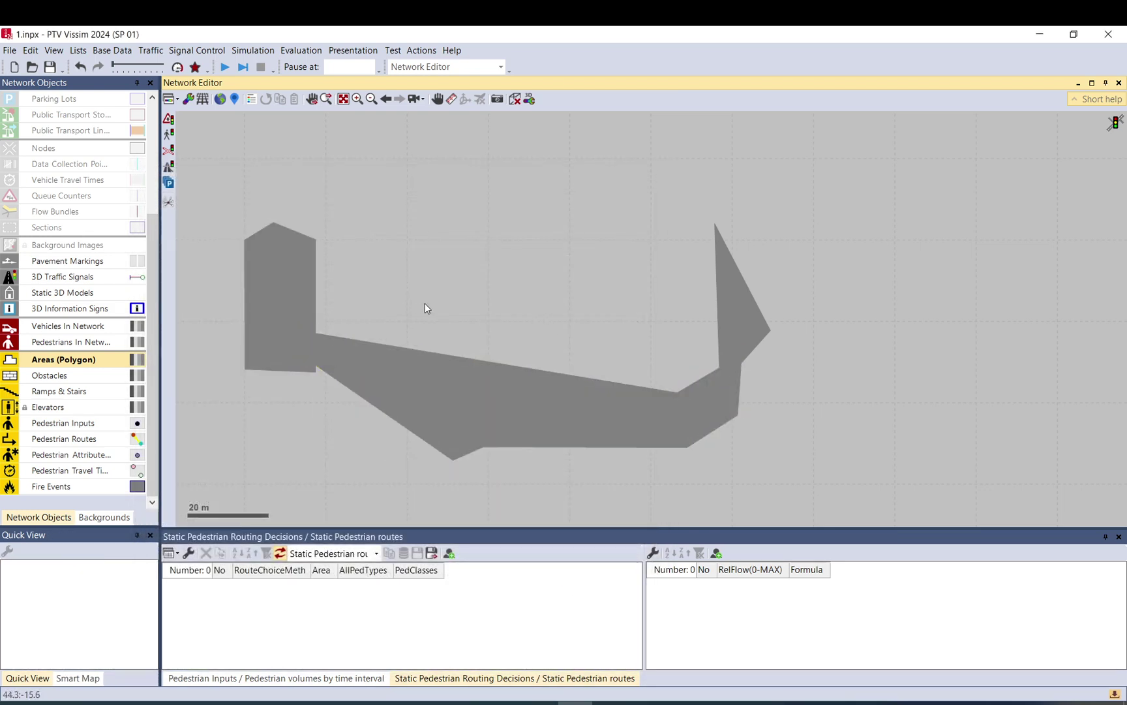
left_click(465, 378)
left_click_drag(449, 355, 442, 399)
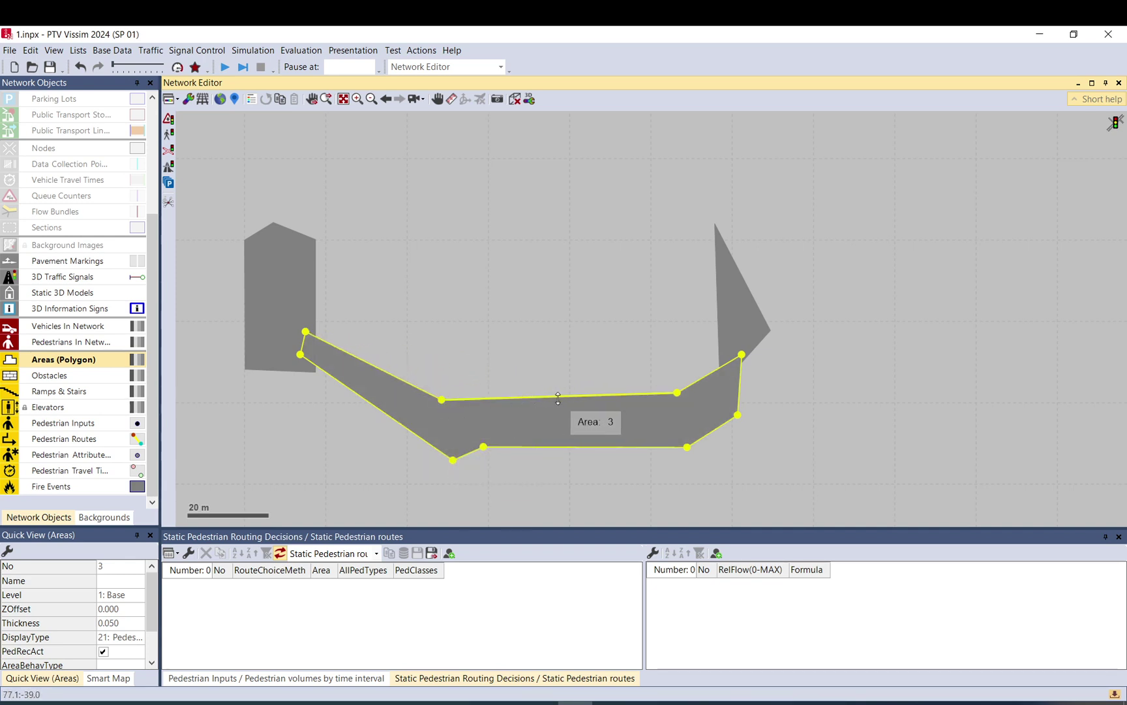
left_click(397, 227)
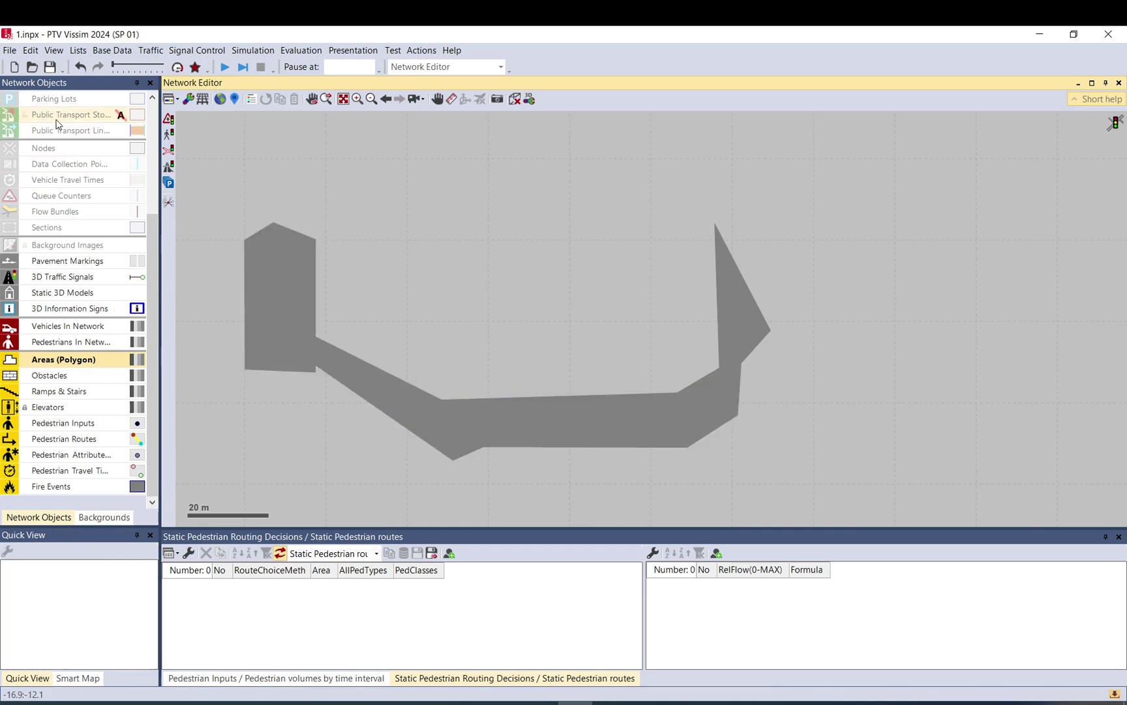
Step: Draw a straight 102 m link from Area 1 to the triangle, set as a pedestrian area
scroll(56, 124, "up", 4)
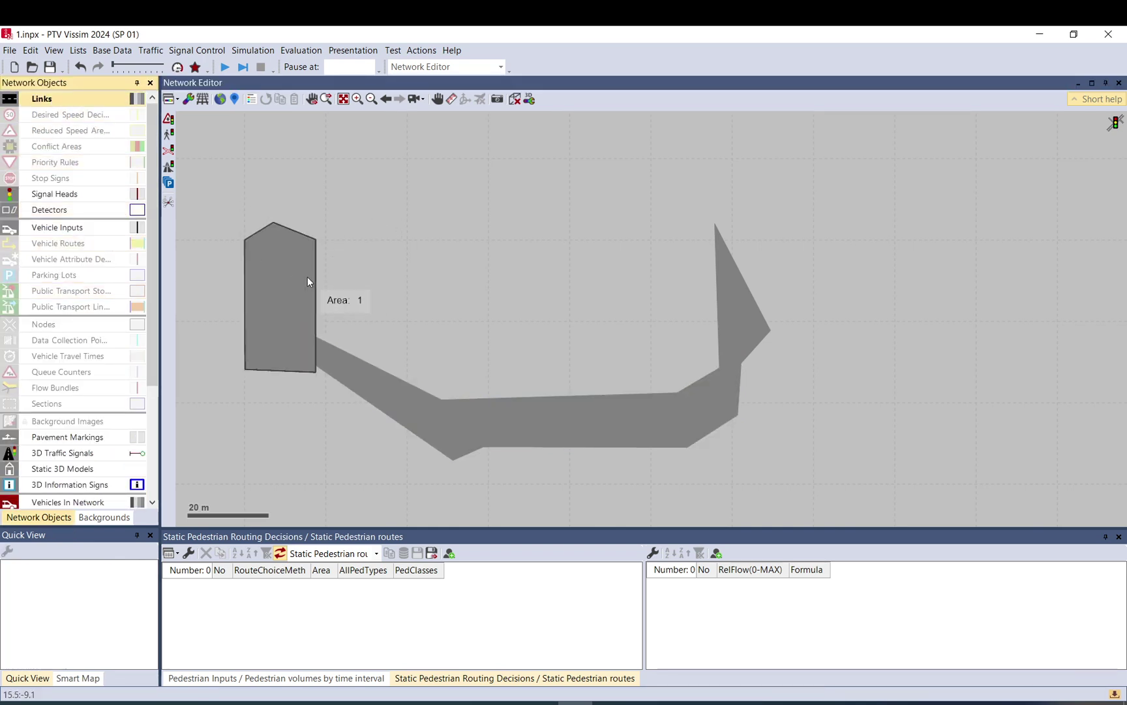
left_click_drag(308, 277, 724, 276)
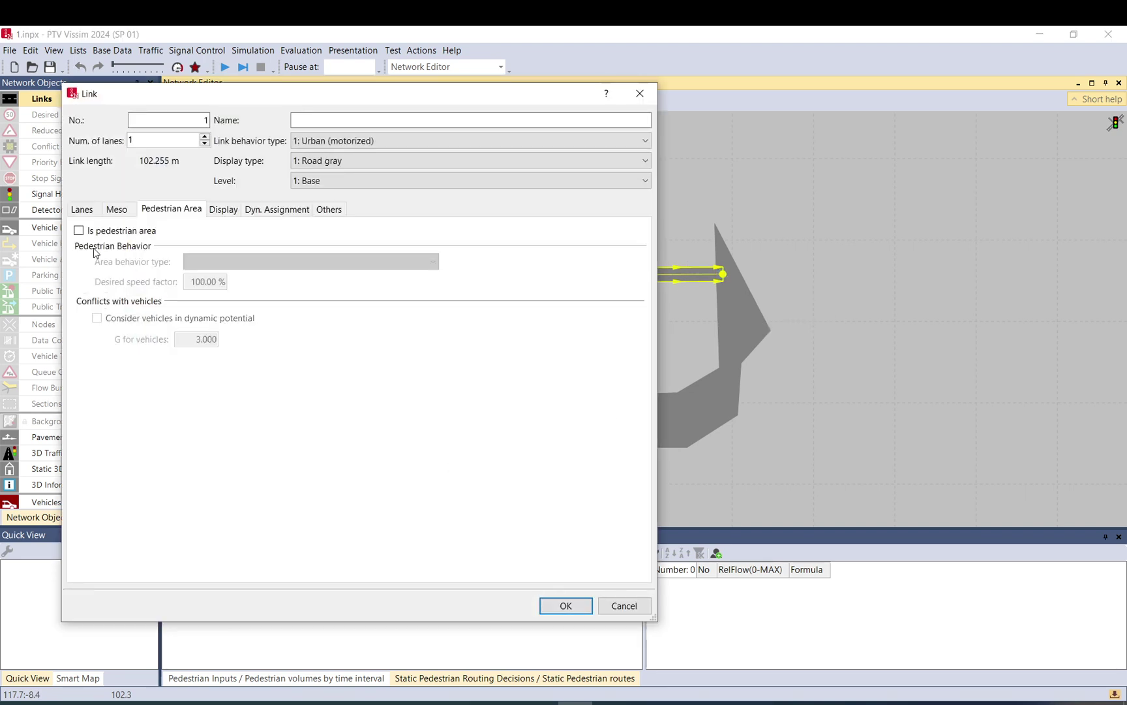
left_click(79, 232)
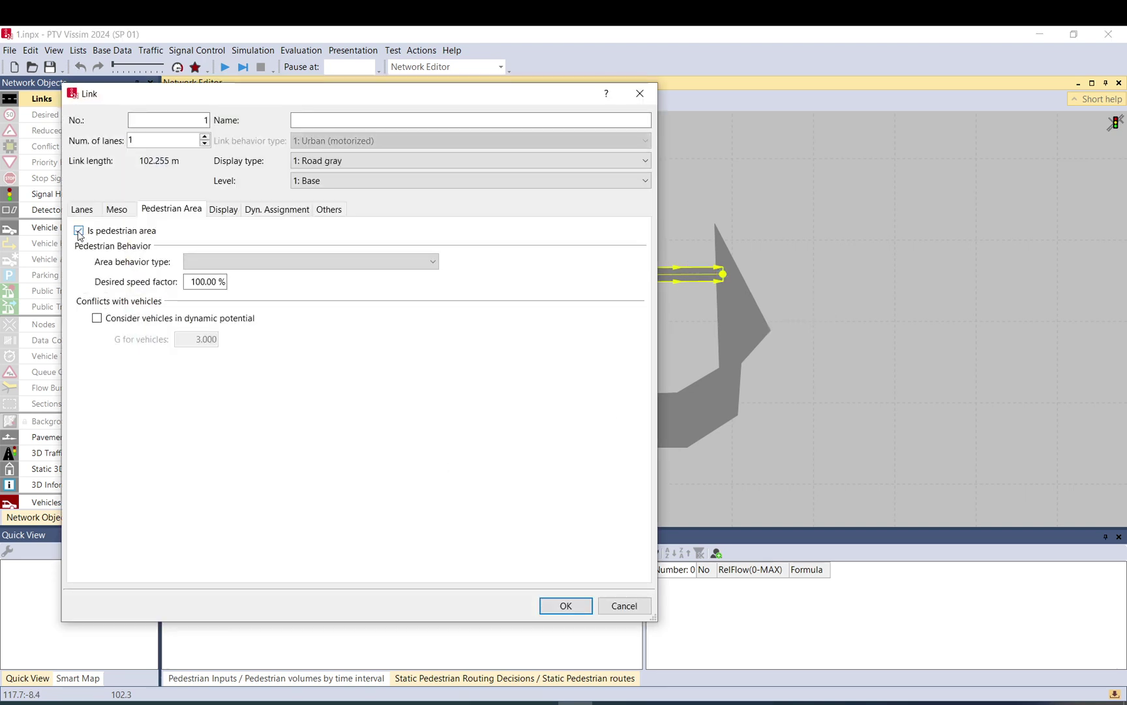
left_click(565, 606)
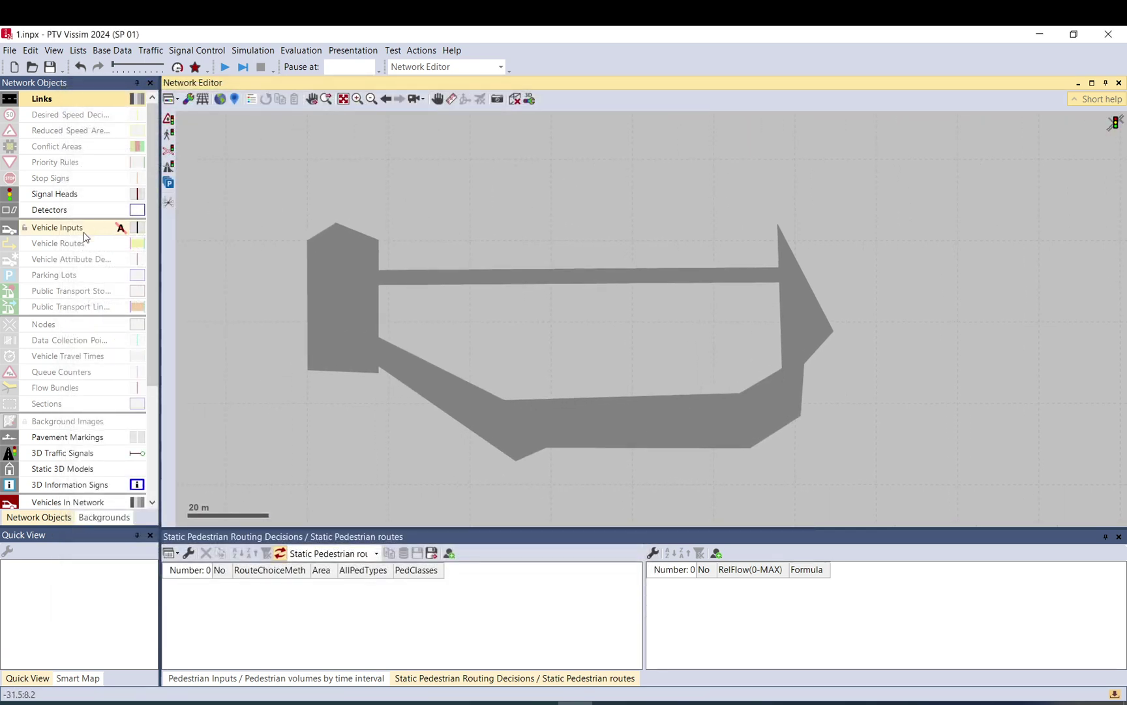
Step: Switch the active network object type to Pedestrian Inputs
scroll(79, 450, "down", 2)
left_click(79, 448)
scroll(79, 447, "down", 2)
left_click(52, 424)
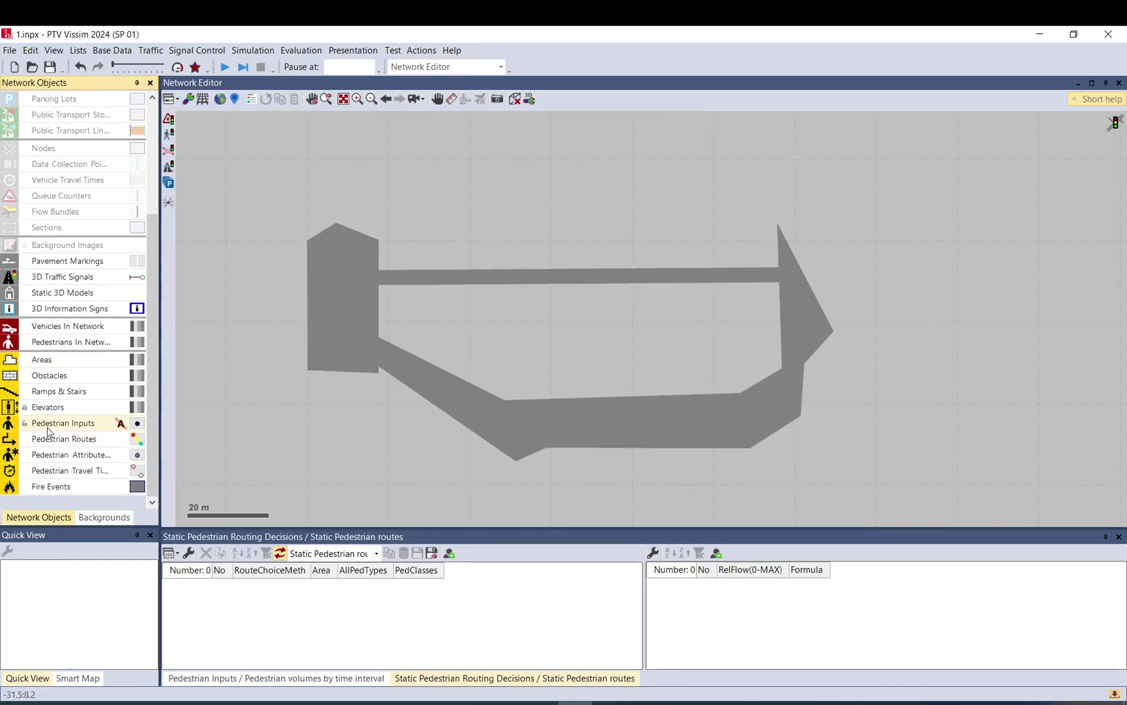
Step: Place a pedestrian input in Area 1
left_click(80, 425)
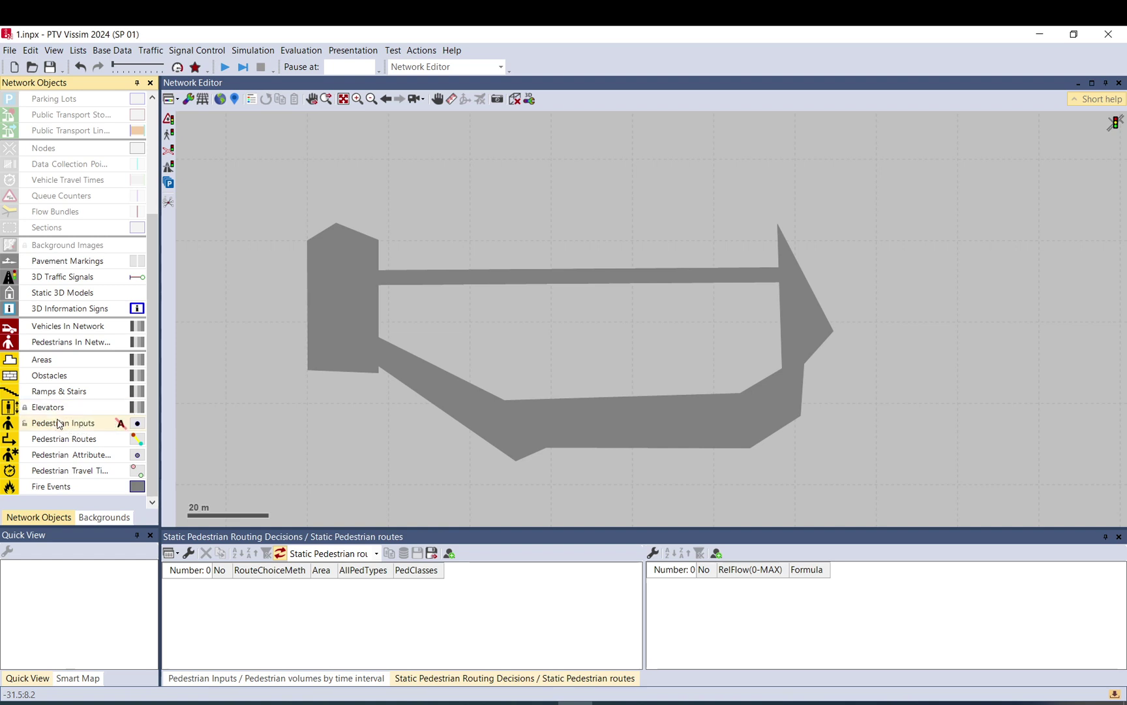
left_click(318, 246)
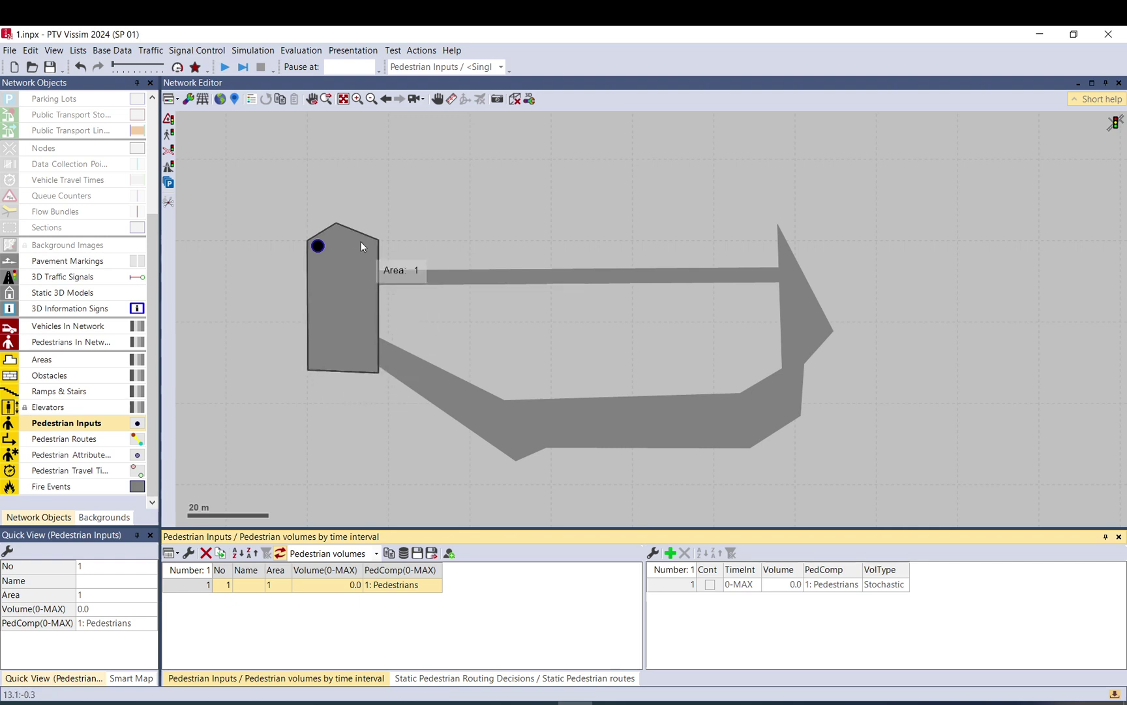
left_click(296, 217)
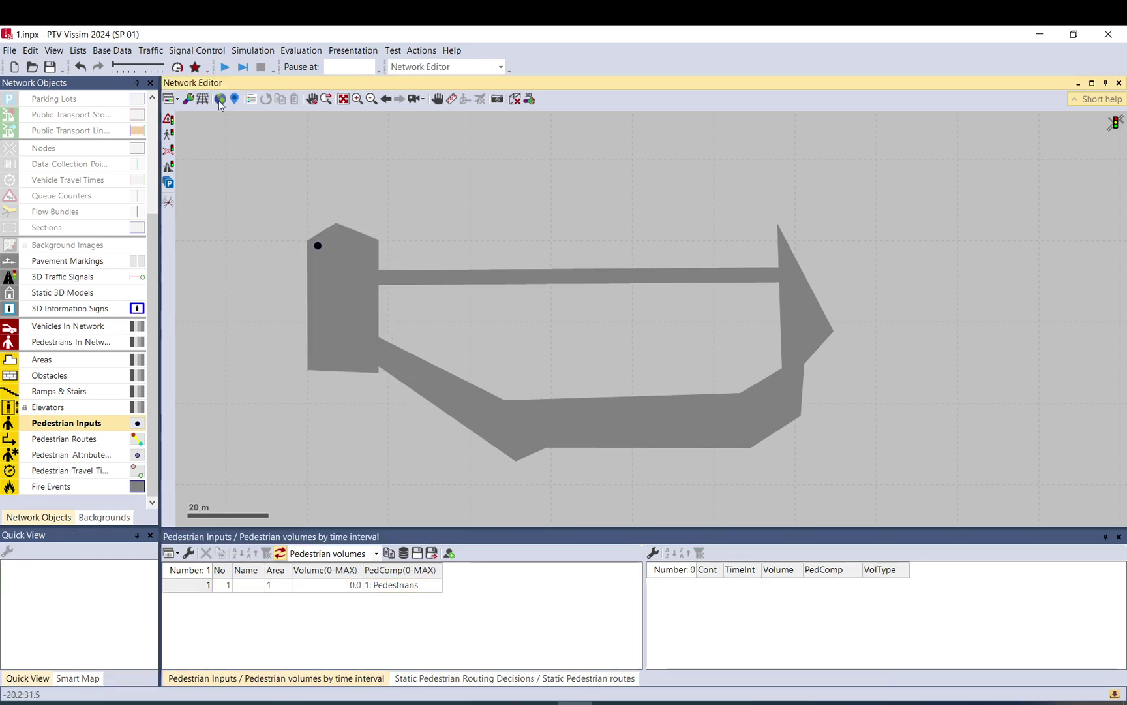
Step: Add a static routing decision in Area 1 with a route ending in the triangle area
left_click(57, 443)
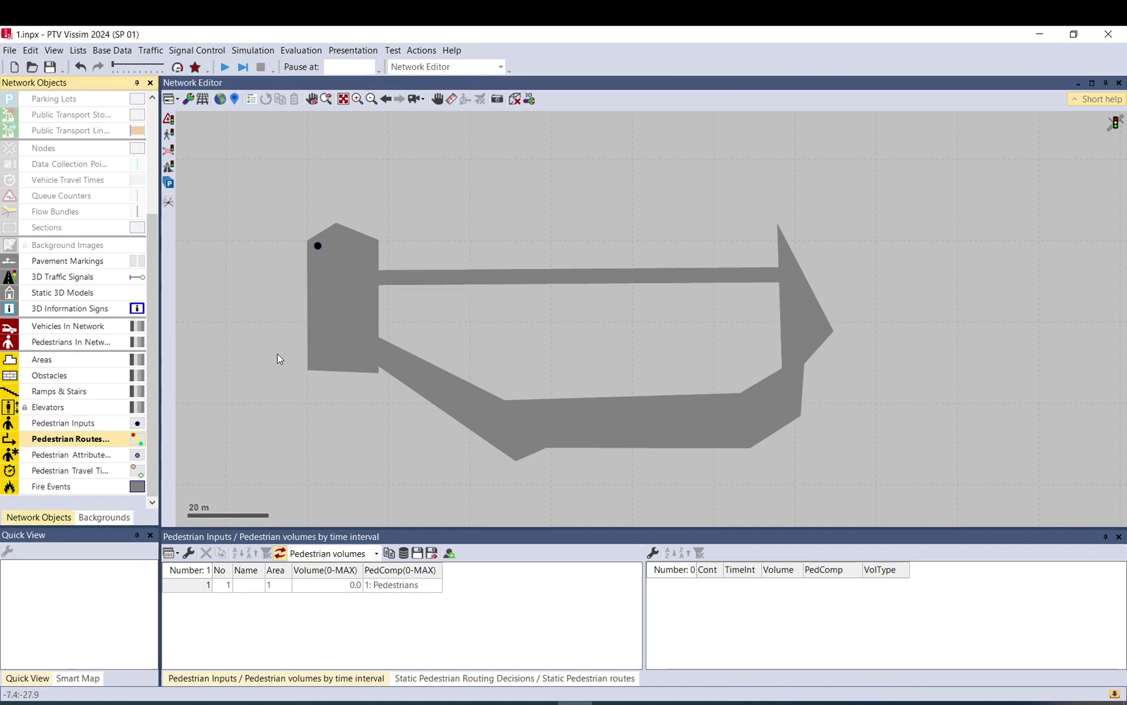
right_click(338, 252)
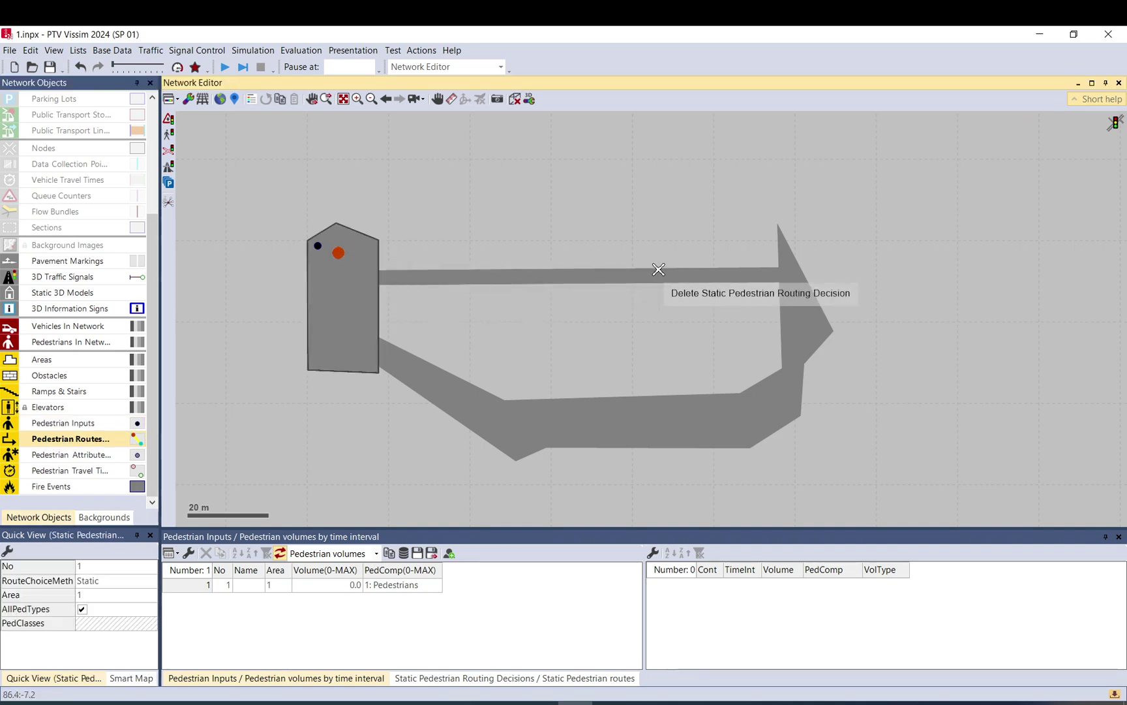
left_click(788, 259)
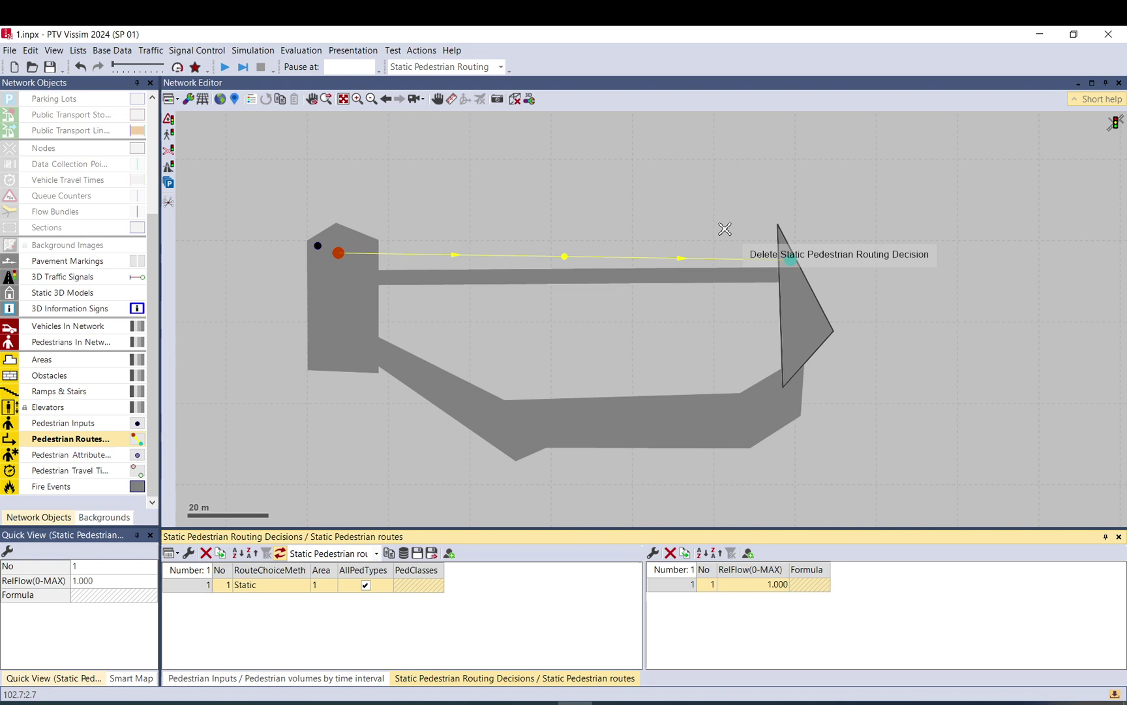
left_click(625, 200)
left_click(557, 196)
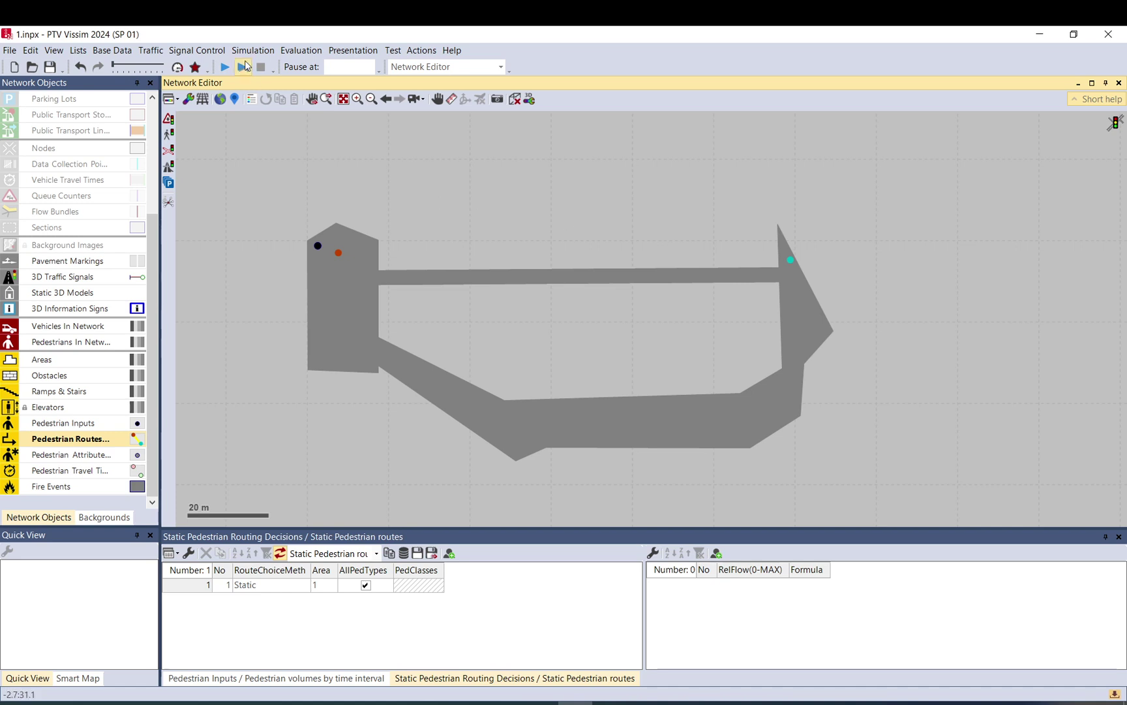
Step: Start the continuous simulation and raise pedestrian input 1's volume to 100
left_click(225, 66)
key("Return")
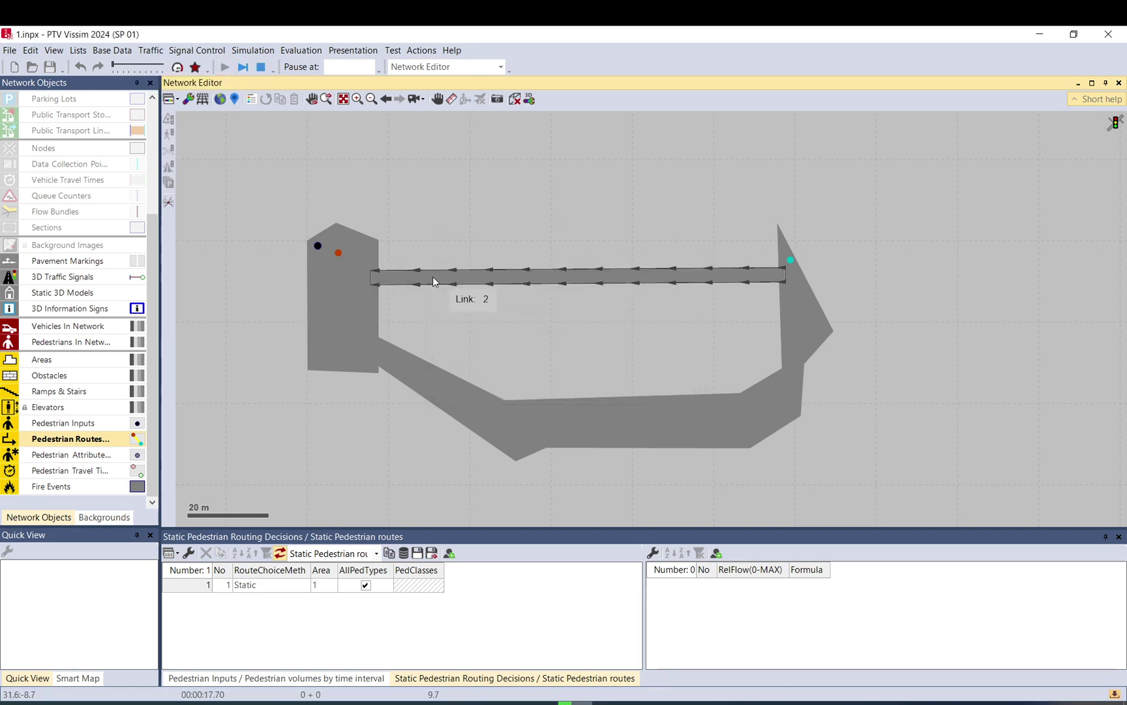
scroll(424, 272, "up", 1)
left_click(291, 240)
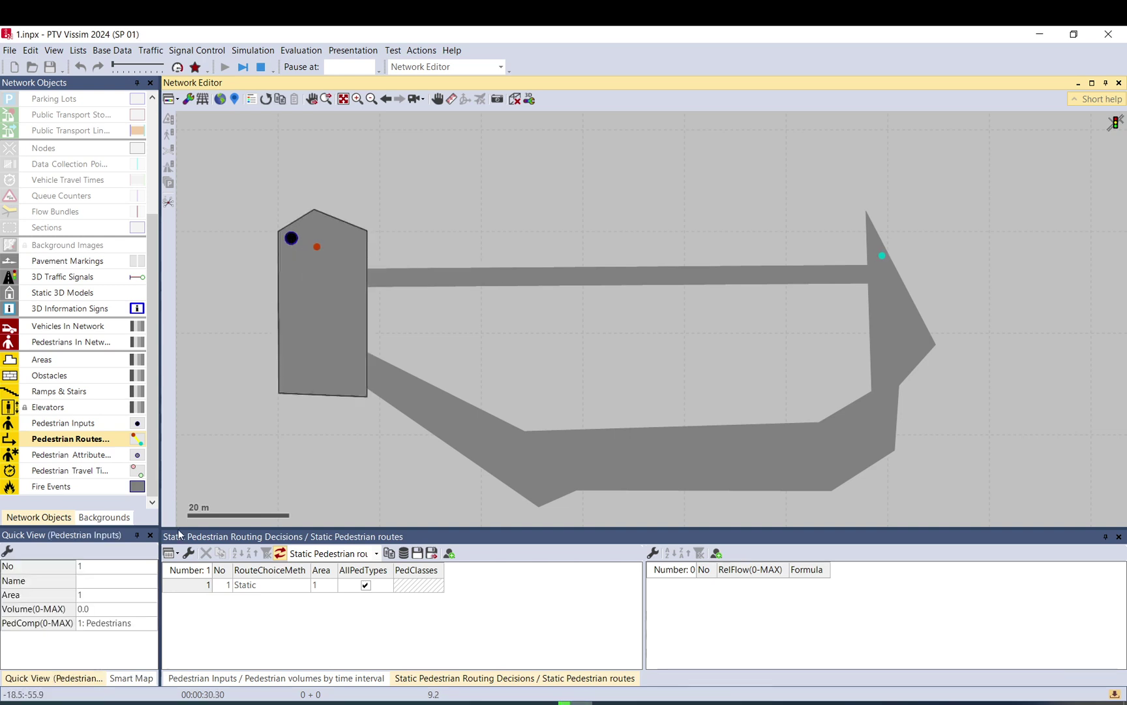
left_click(109, 613)
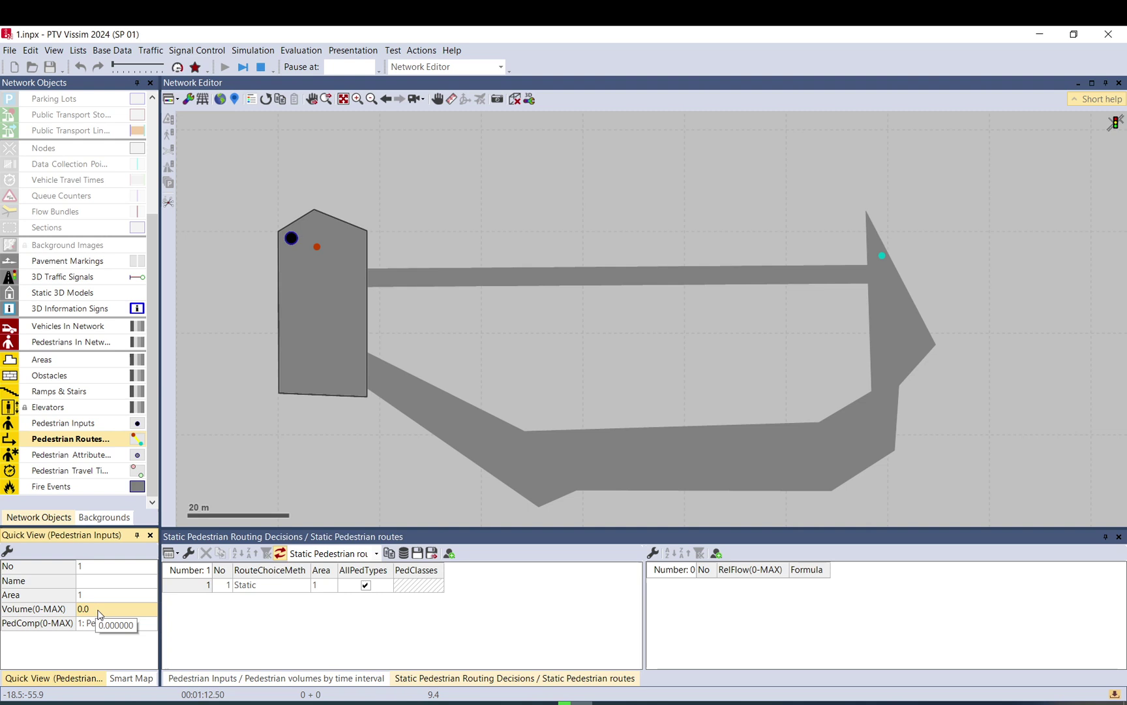
type("5")
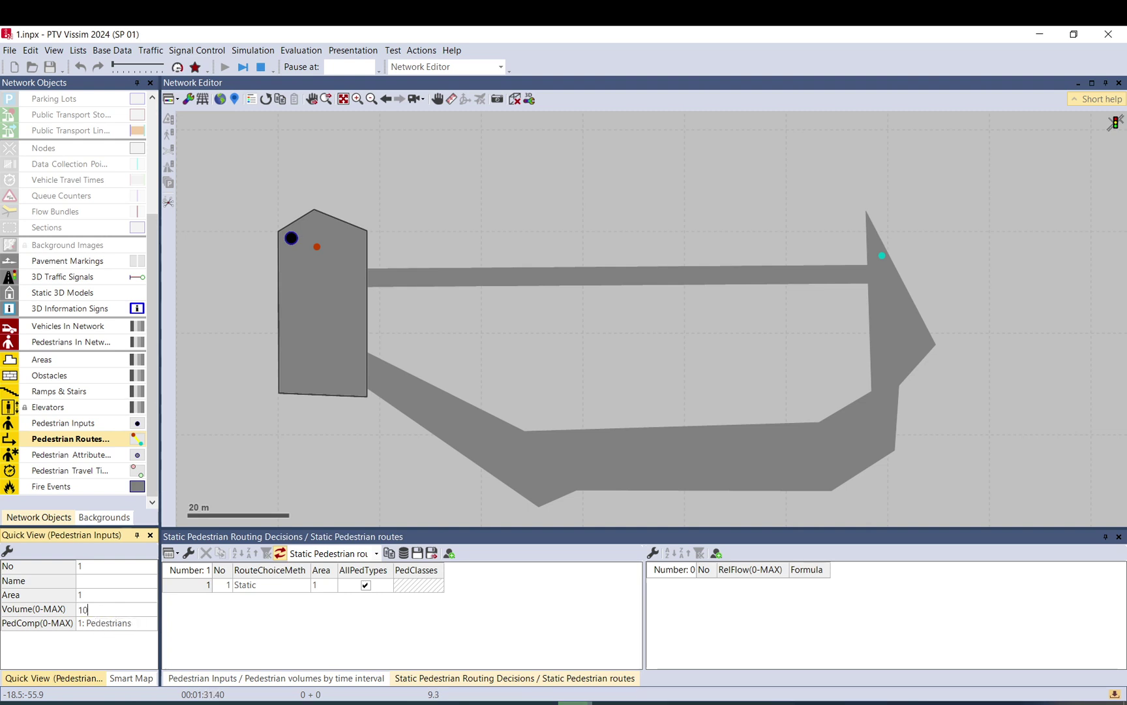
left_click(91, 586)
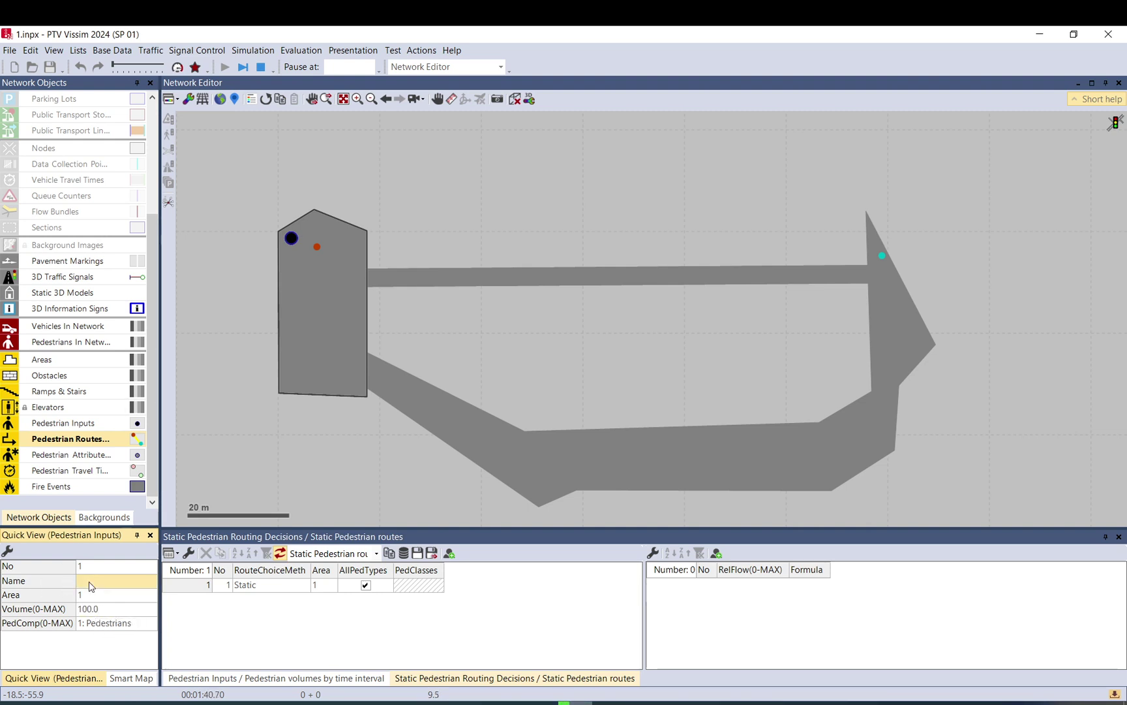
left_click(299, 460)
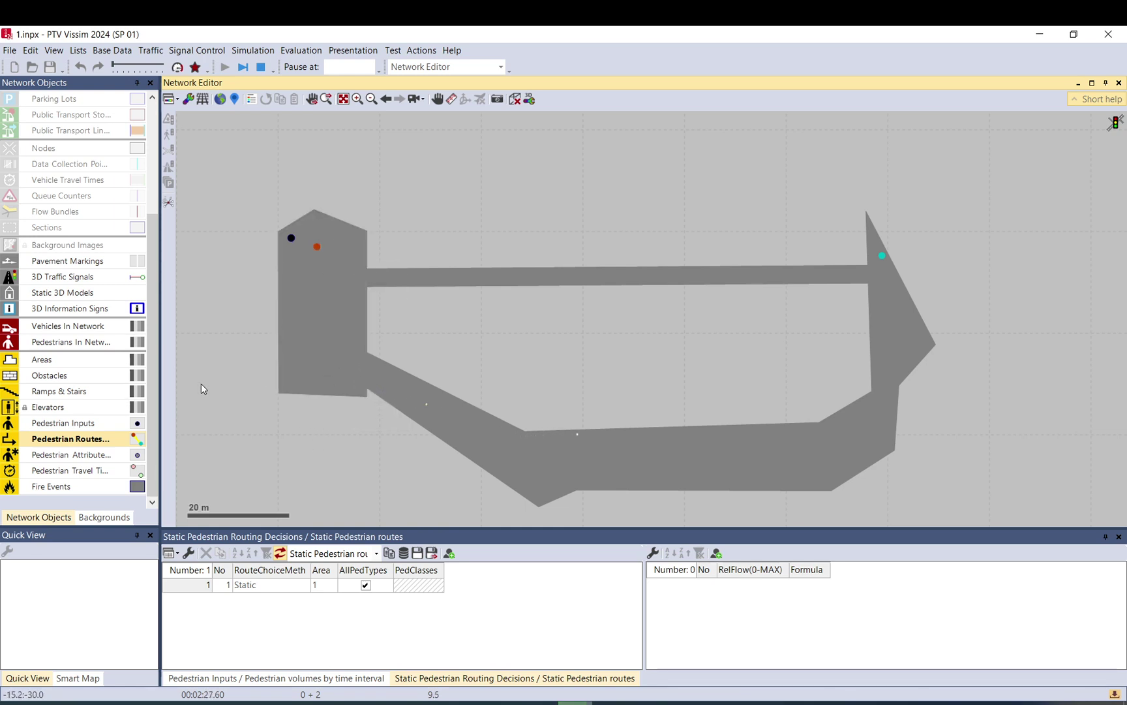
Step: Verify input 1's 100.0 volume, inspect Links 1 and 2, then stop the simulation
left_click(297, 242)
left_click(111, 612)
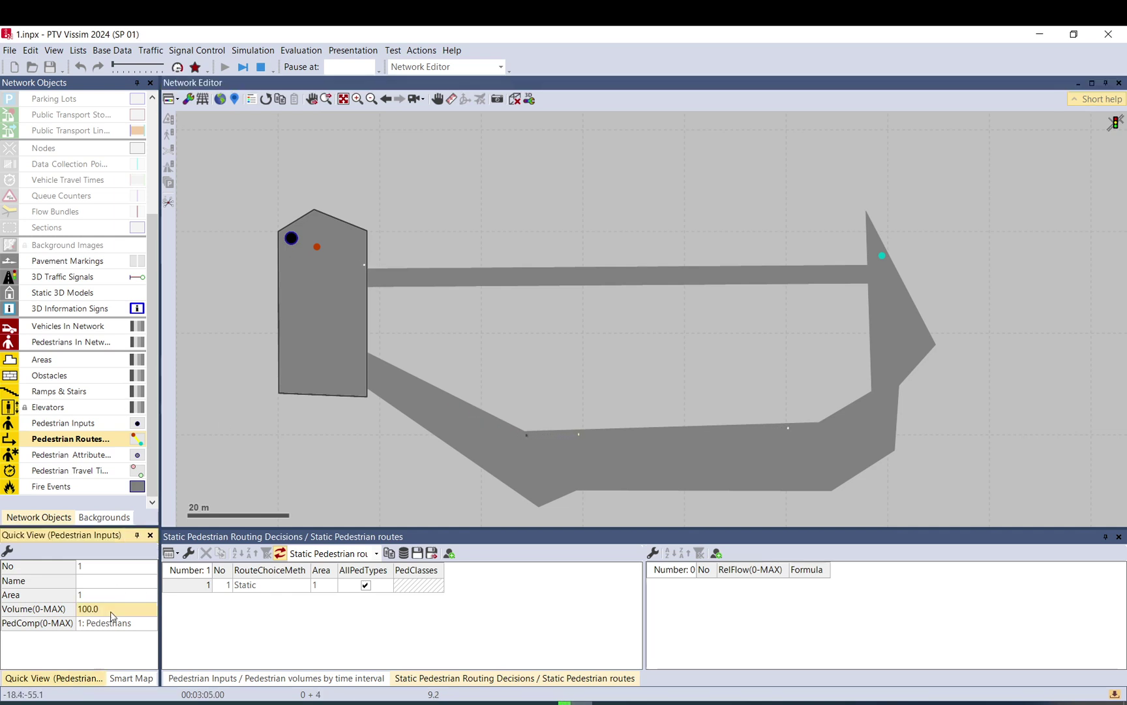
left_click(224, 430)
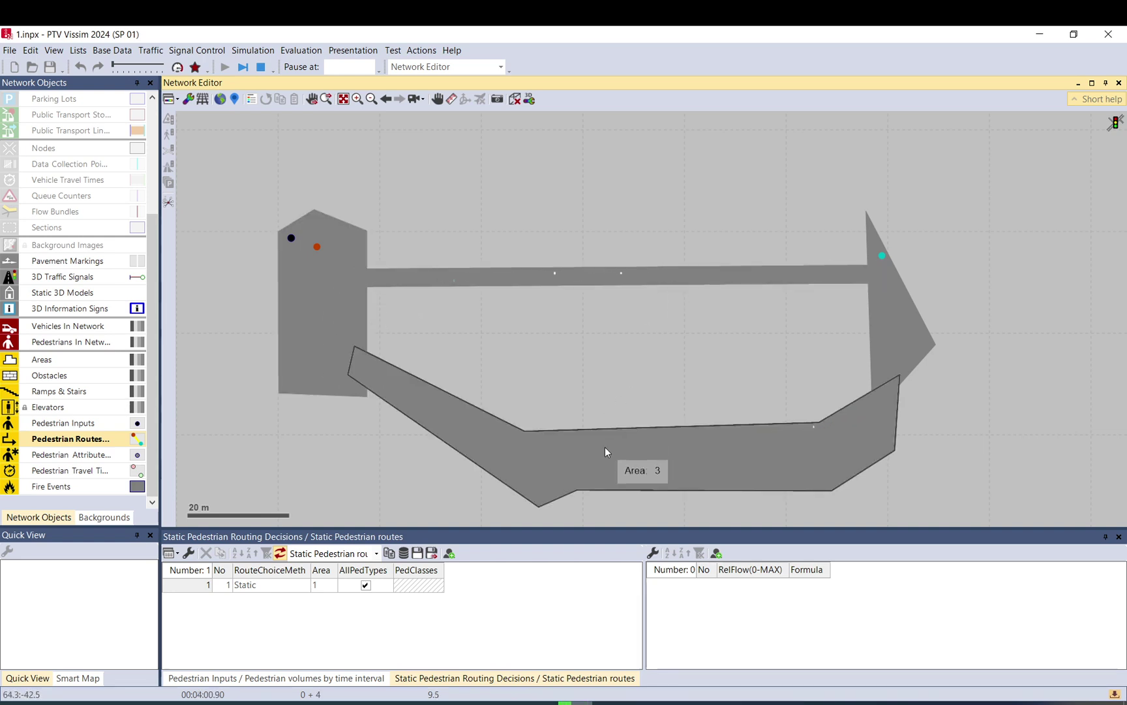
left_click(574, 275)
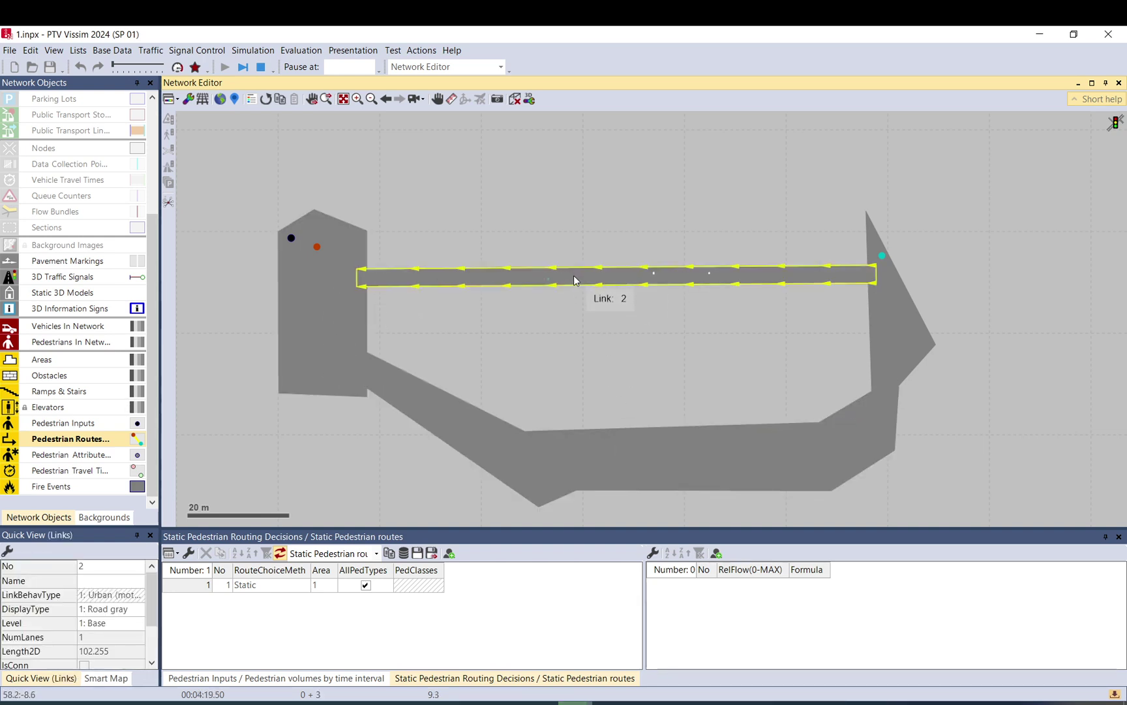
left_click(570, 330)
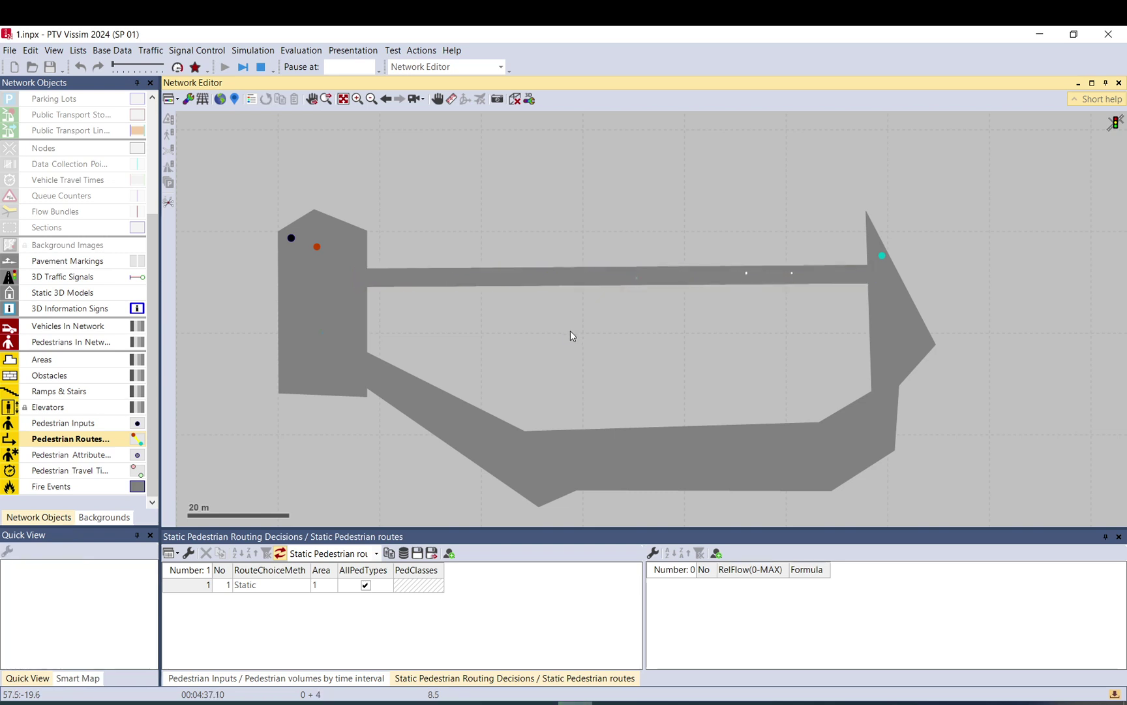
left_click(563, 274)
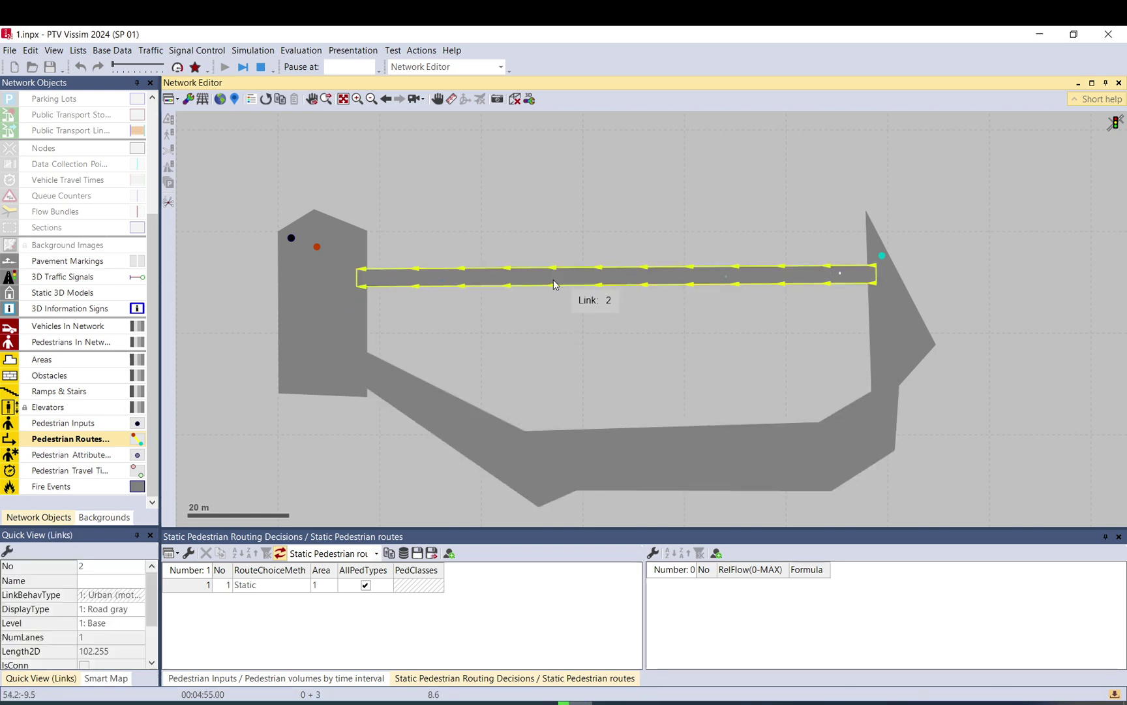
left_click(552, 285)
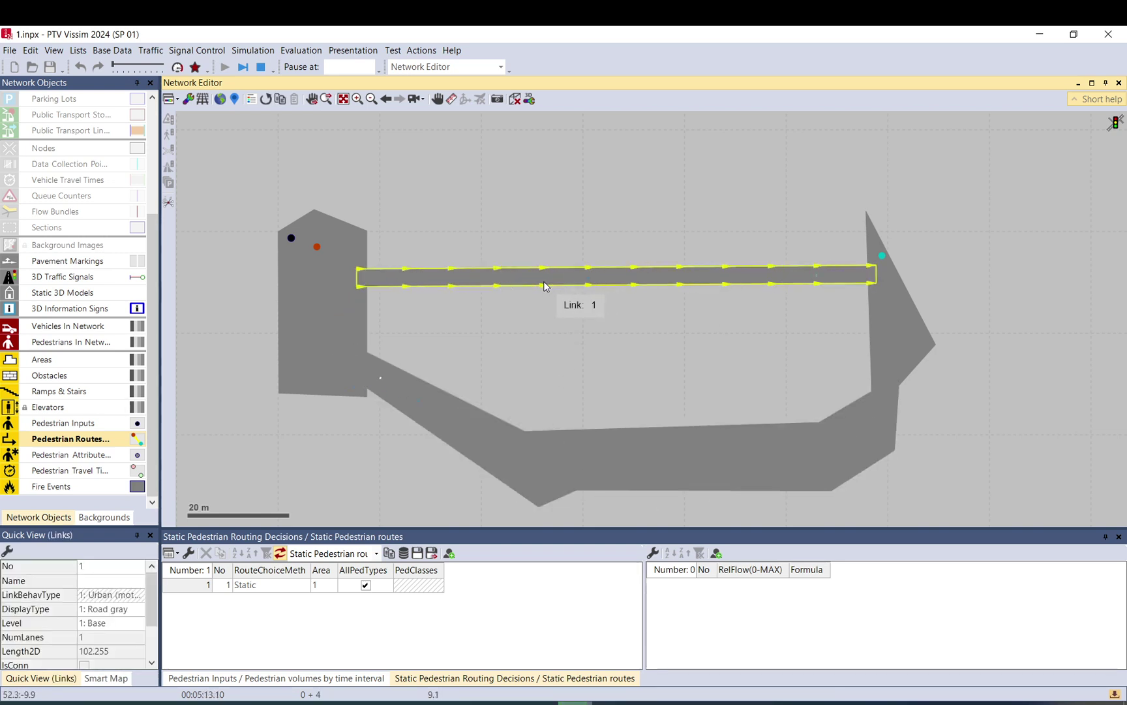
left_click(528, 242)
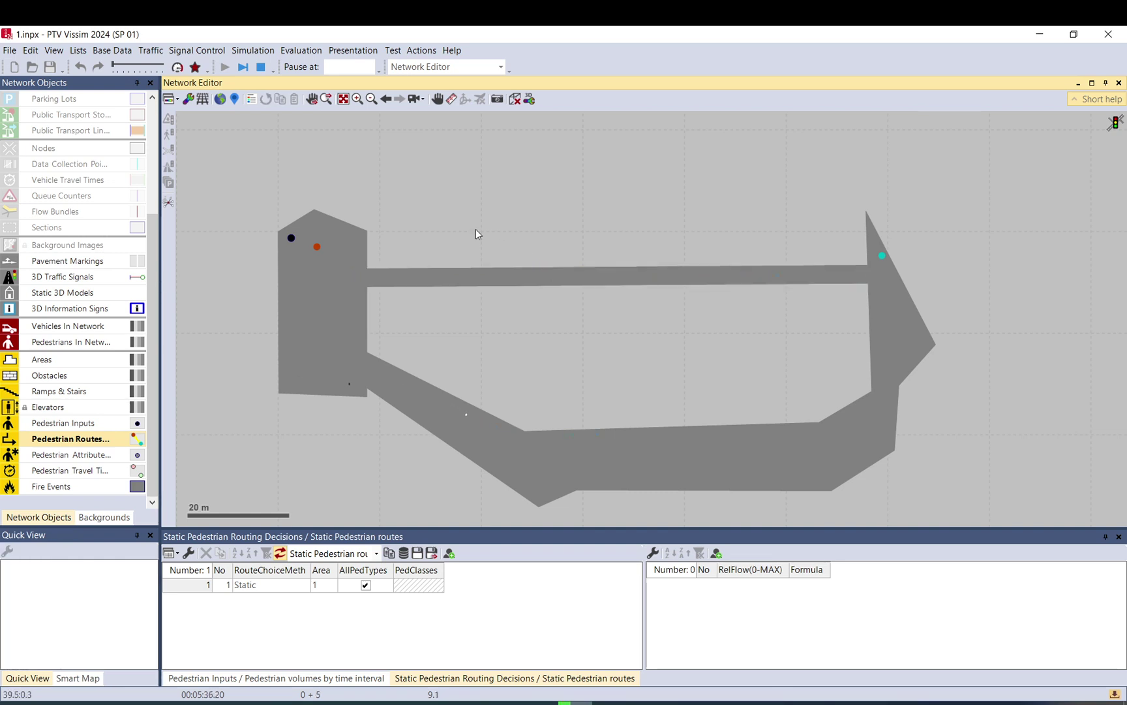
left_click(261, 67)
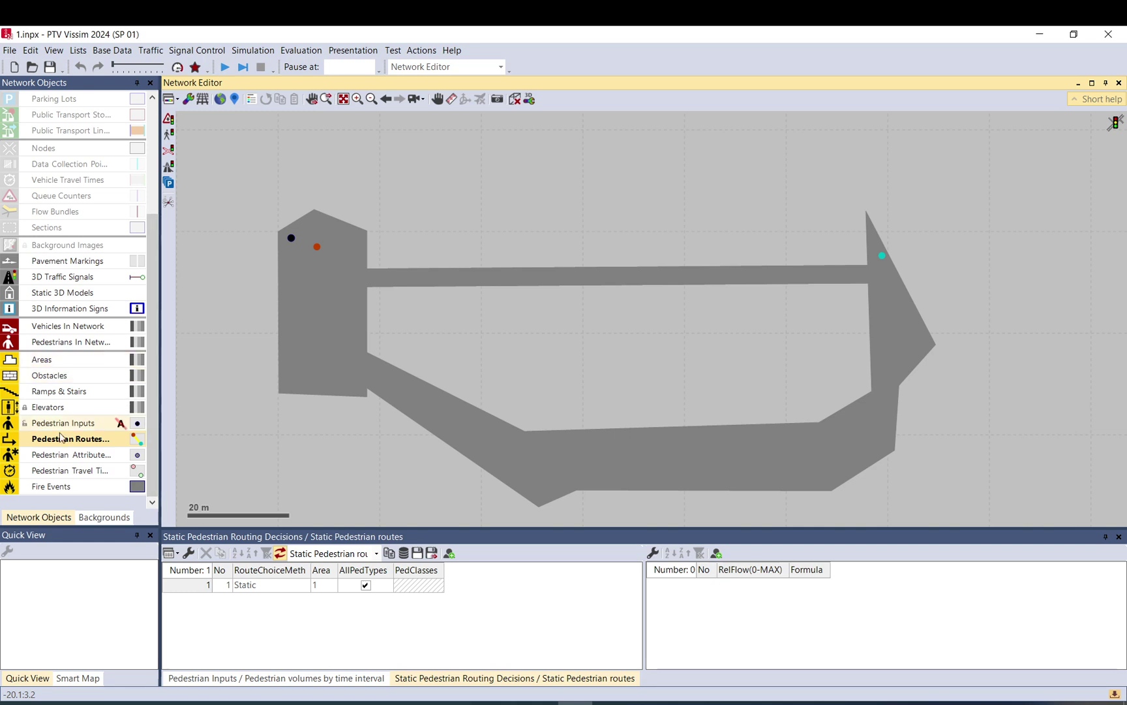
left_click(81, 425)
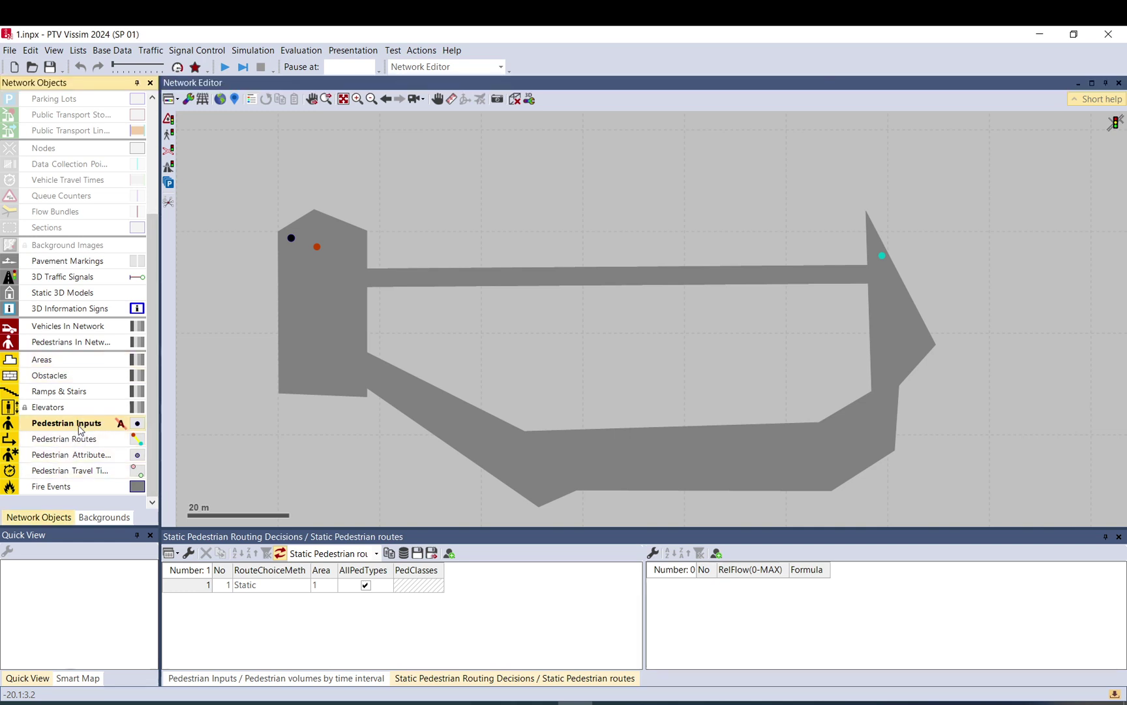
left_click(152, 52)
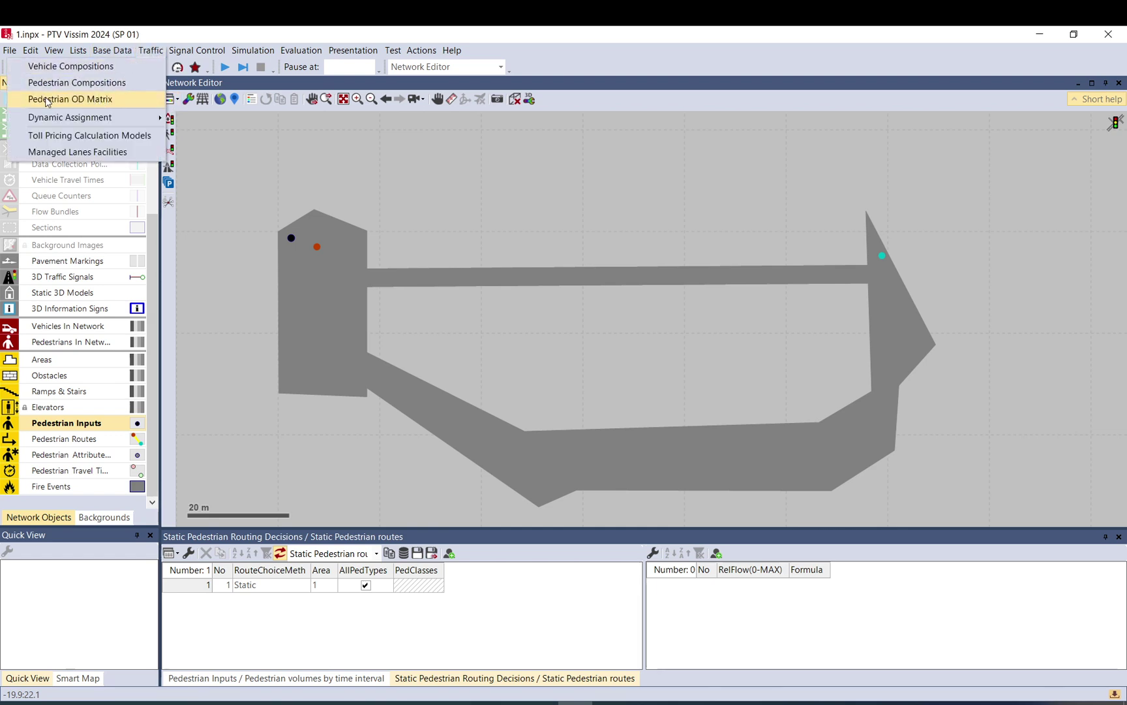
left_click(87, 101)
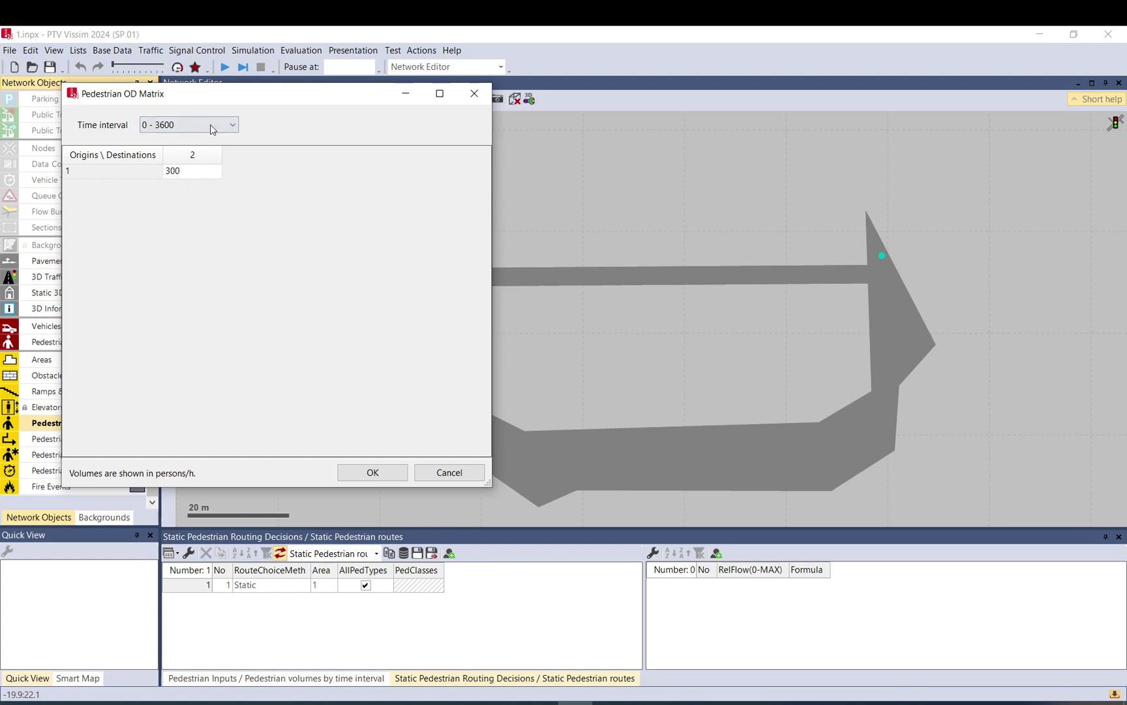
right_click(155, 227)
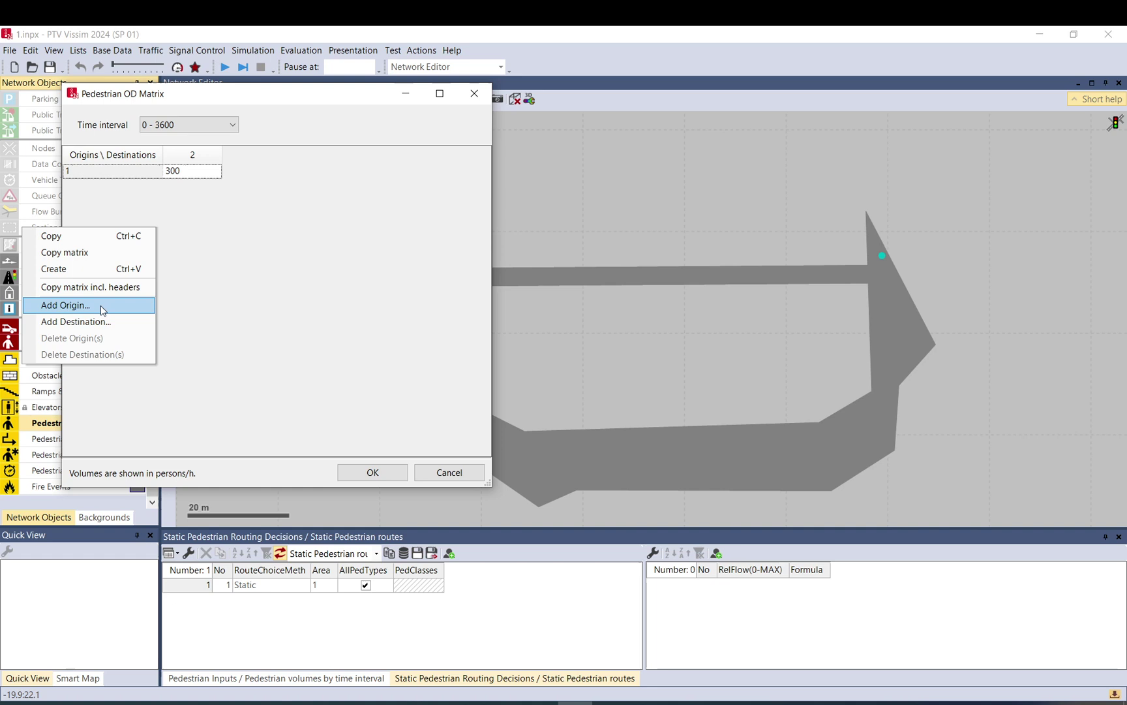
left_click(271, 300)
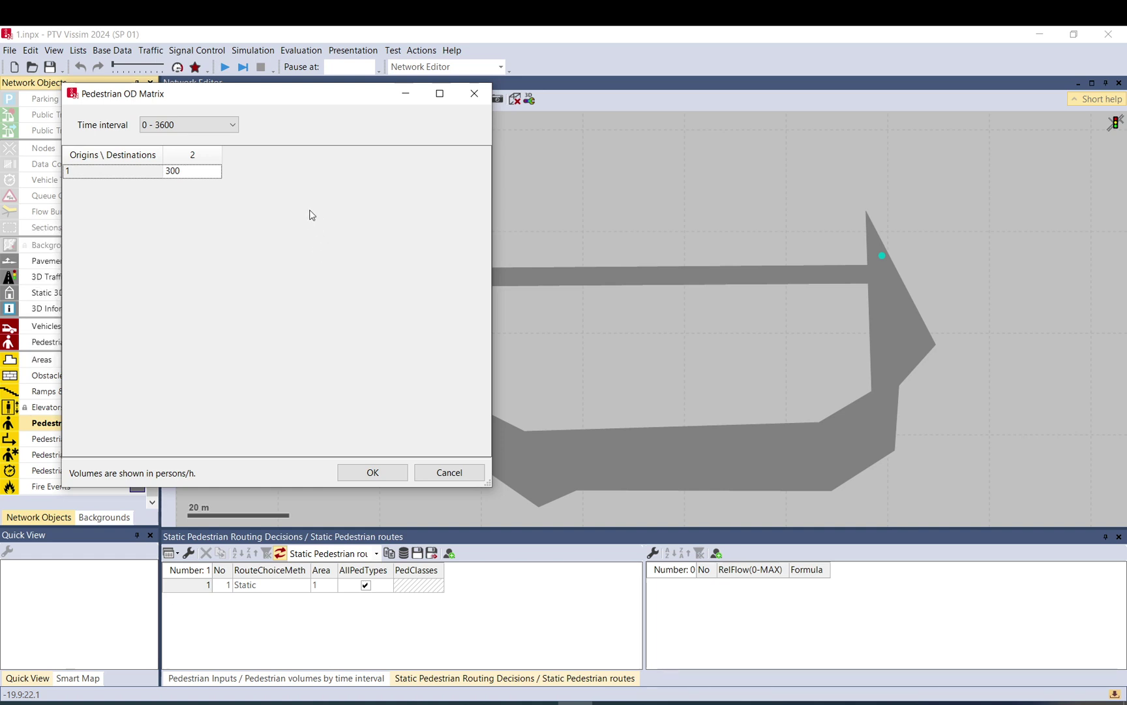
left_click(449, 470)
Step: Draw small triangular Area 4 and move it into the left block's lower-left corner
left_click(65, 359)
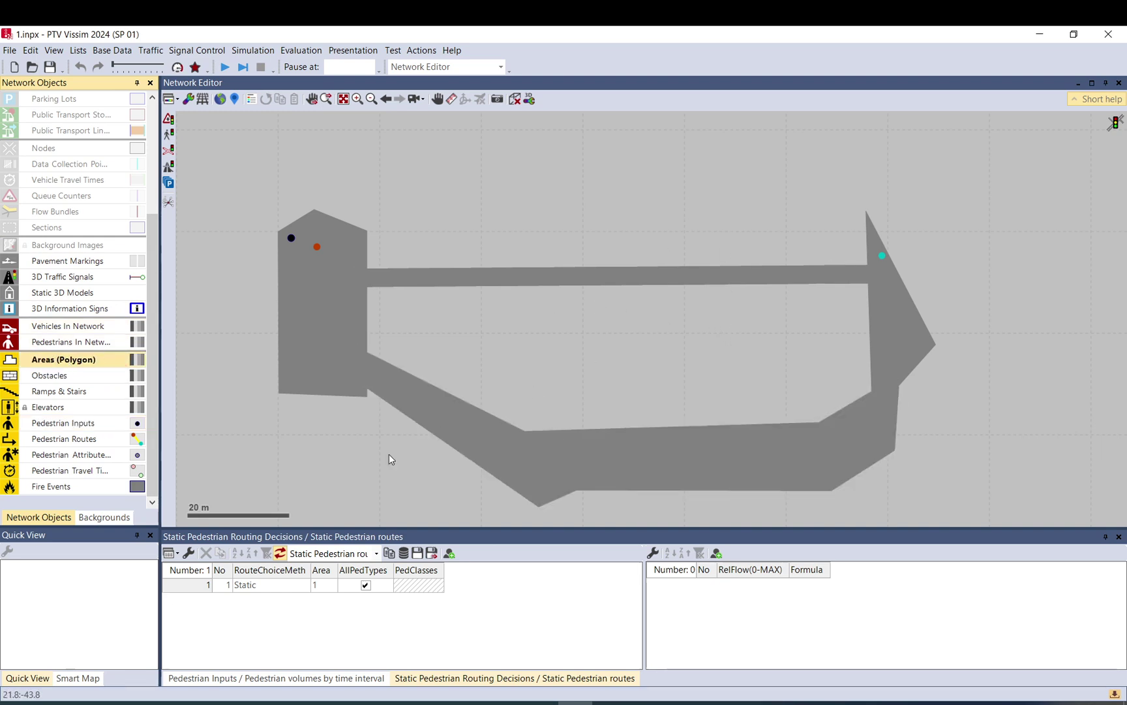
right_click(301, 290, "ctrl")
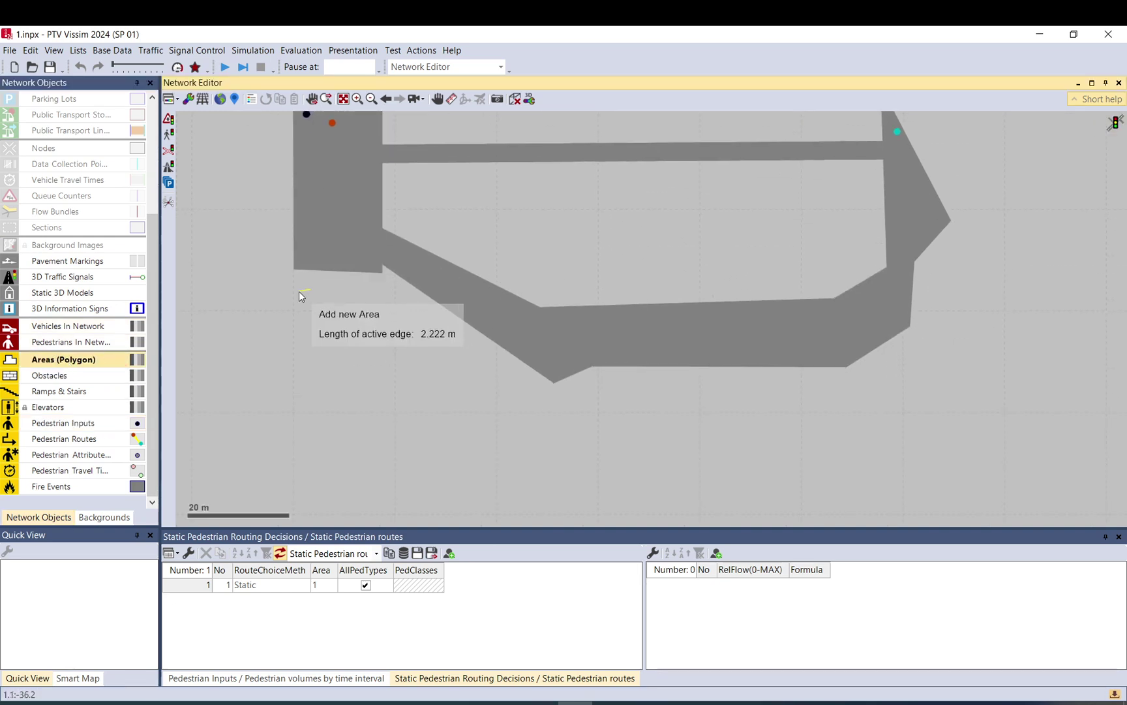
double_click(312, 300)
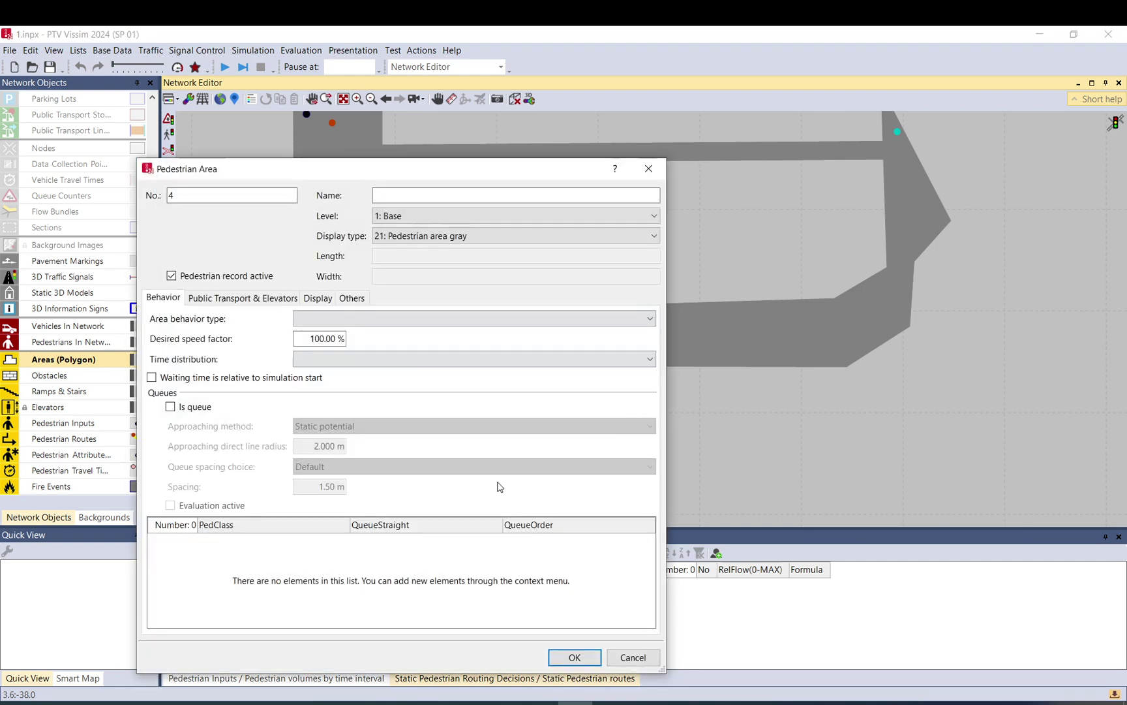
left_click(574, 657)
left_click_drag(308, 297, 306, 259)
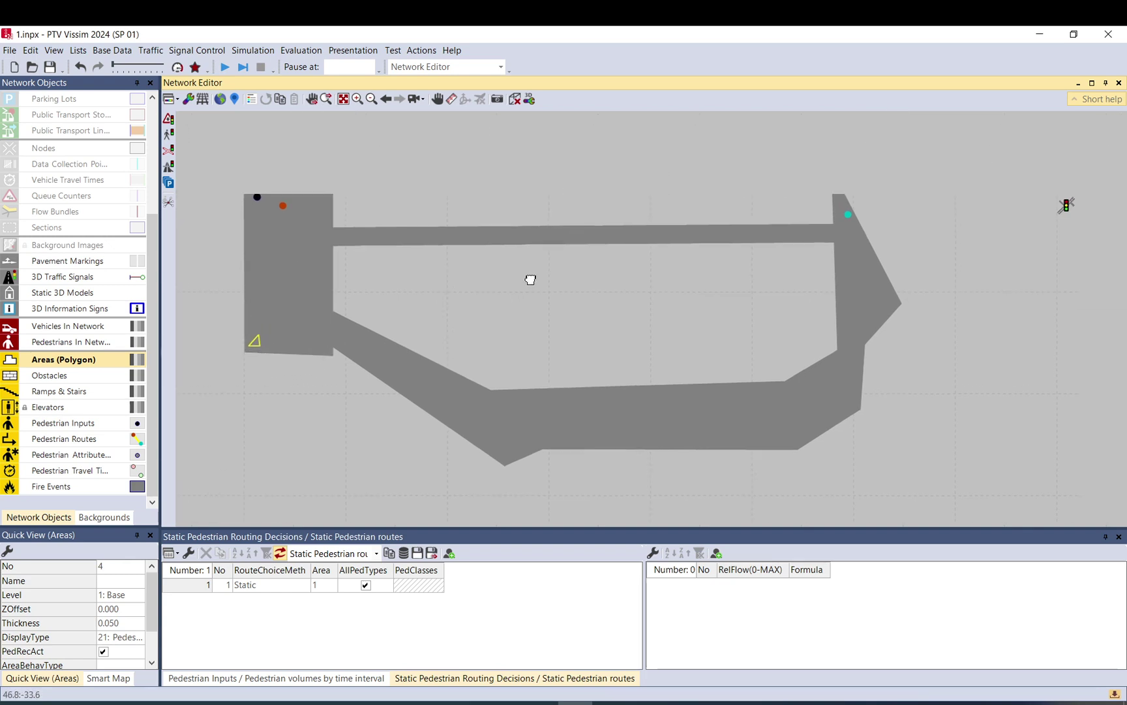
Step: Open the Pedestrian OD Matrix and add area 2 as an origin
left_click(116, 52)
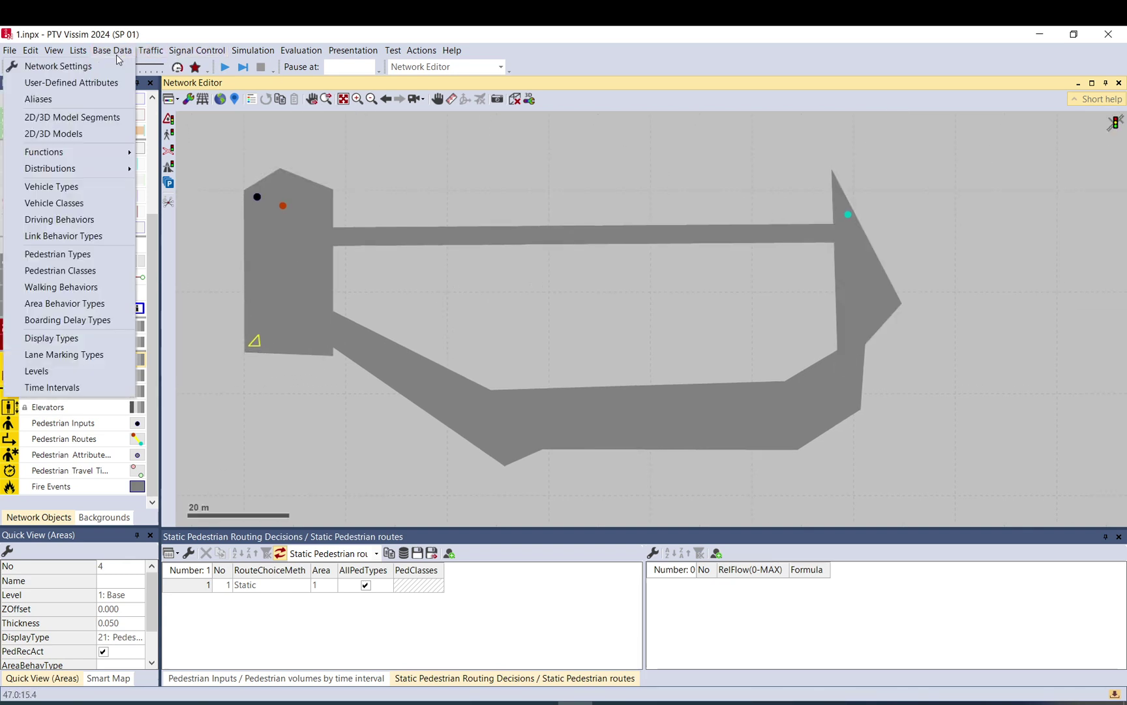
mouse_move(150, 52)
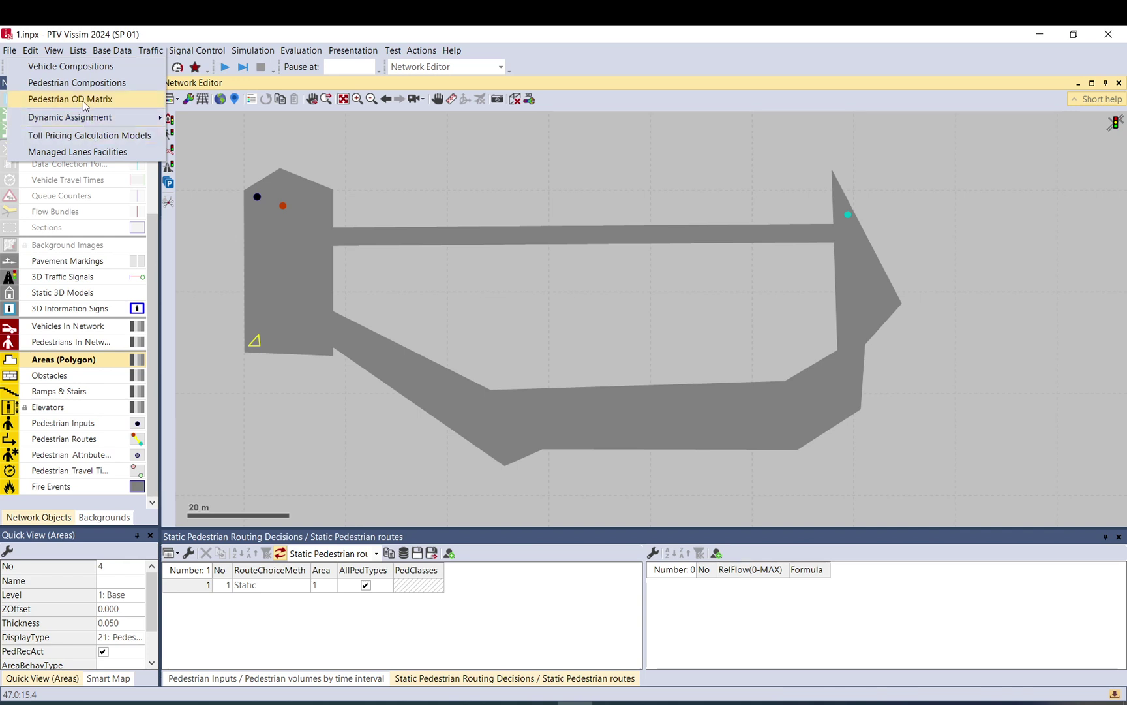
left_click(59, 96)
right_click(139, 216)
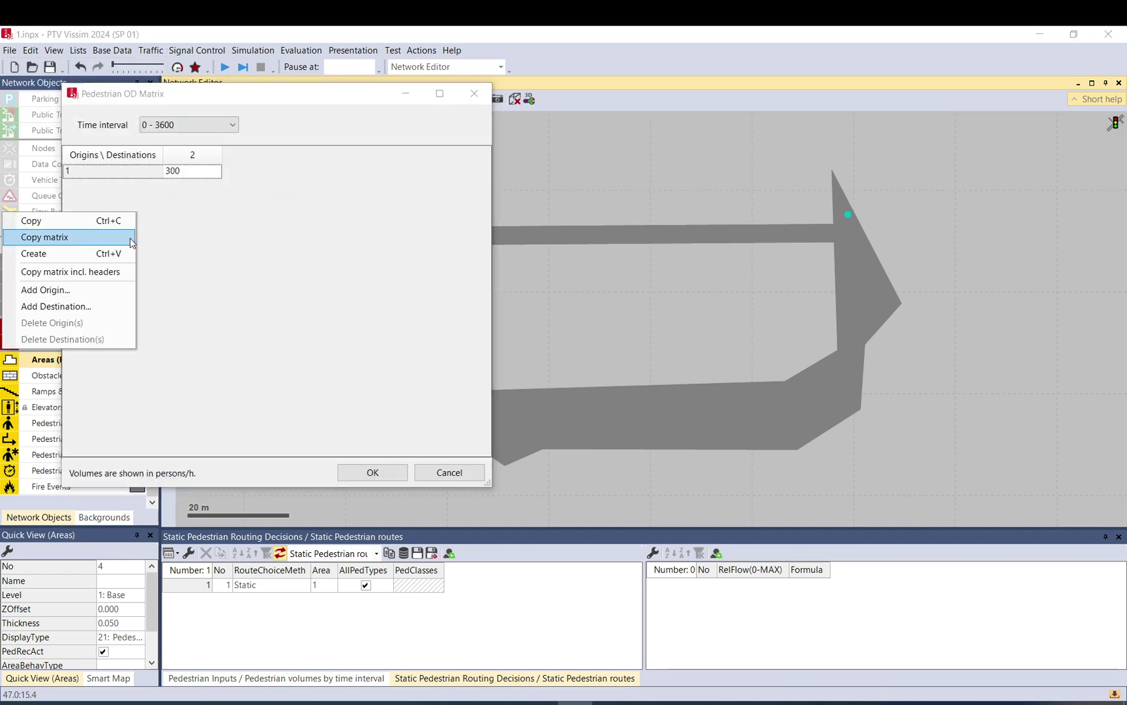
left_click(135, 277)
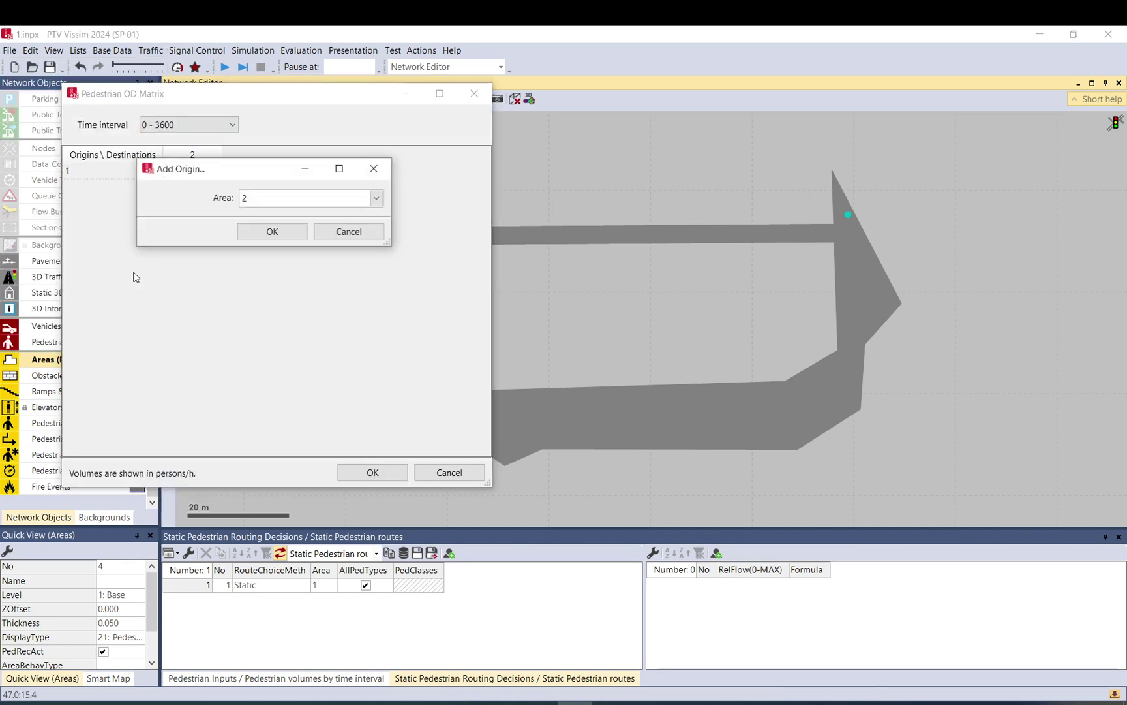
left_click(272, 231)
Step: Add area 4 as a new destination column in the OD matrix
right_click(234, 227)
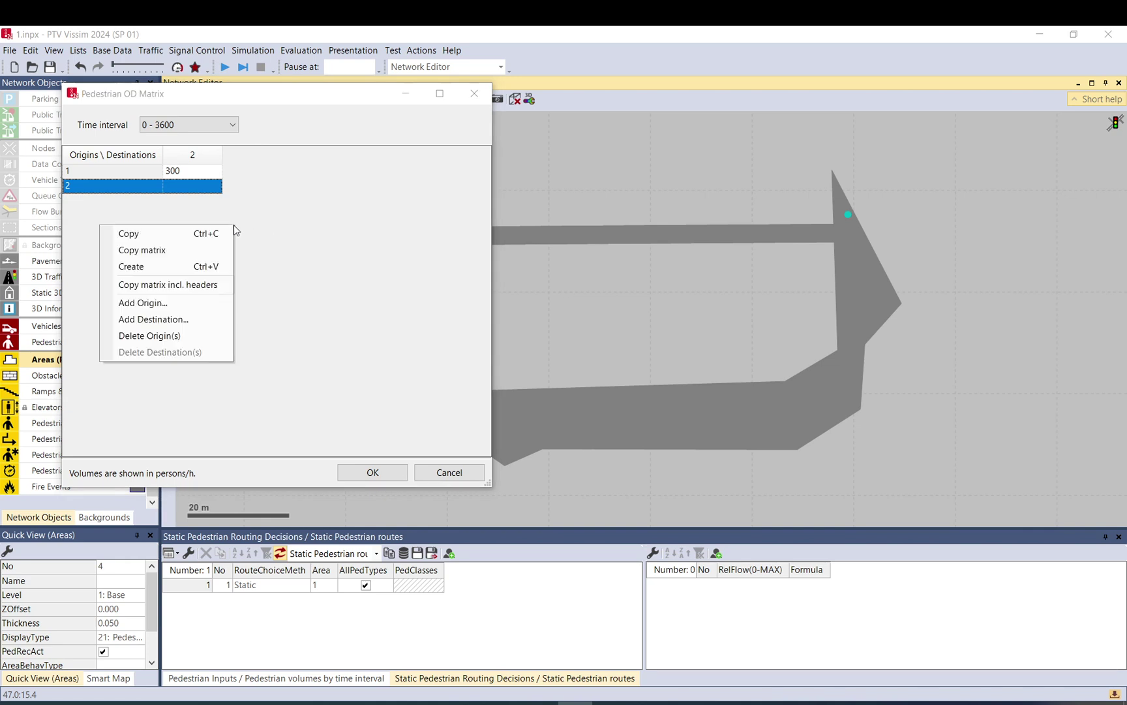
left_click(199, 319)
left_click(289, 201)
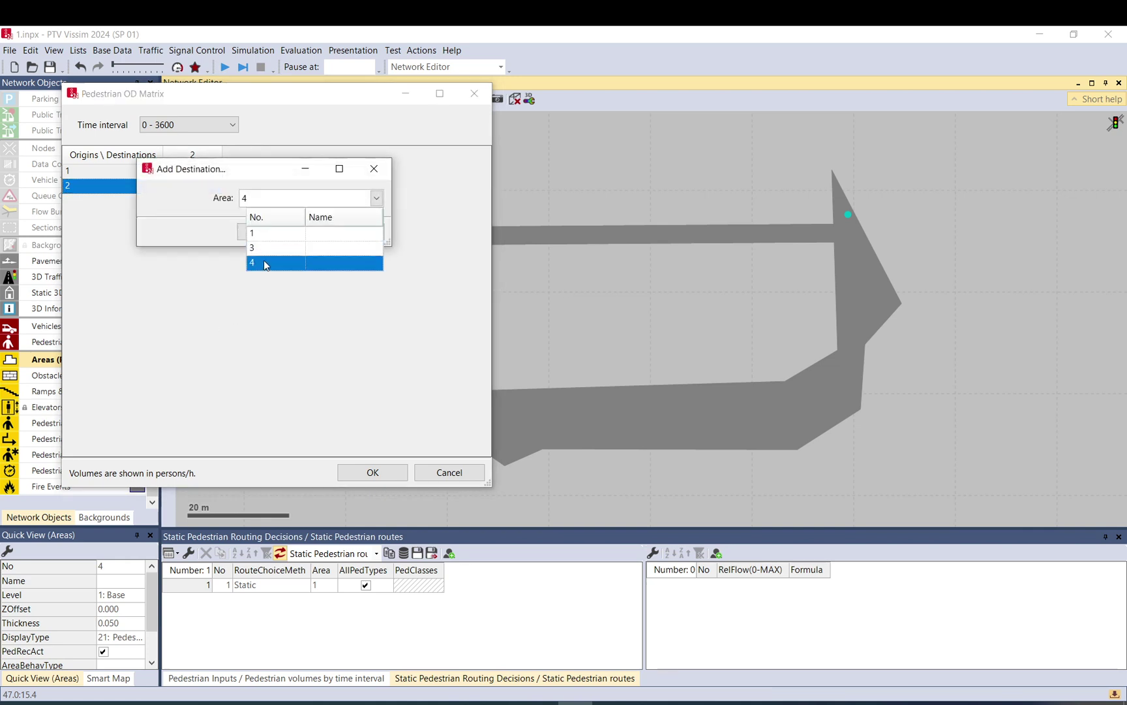
left_click(236, 233)
left_click(254, 240)
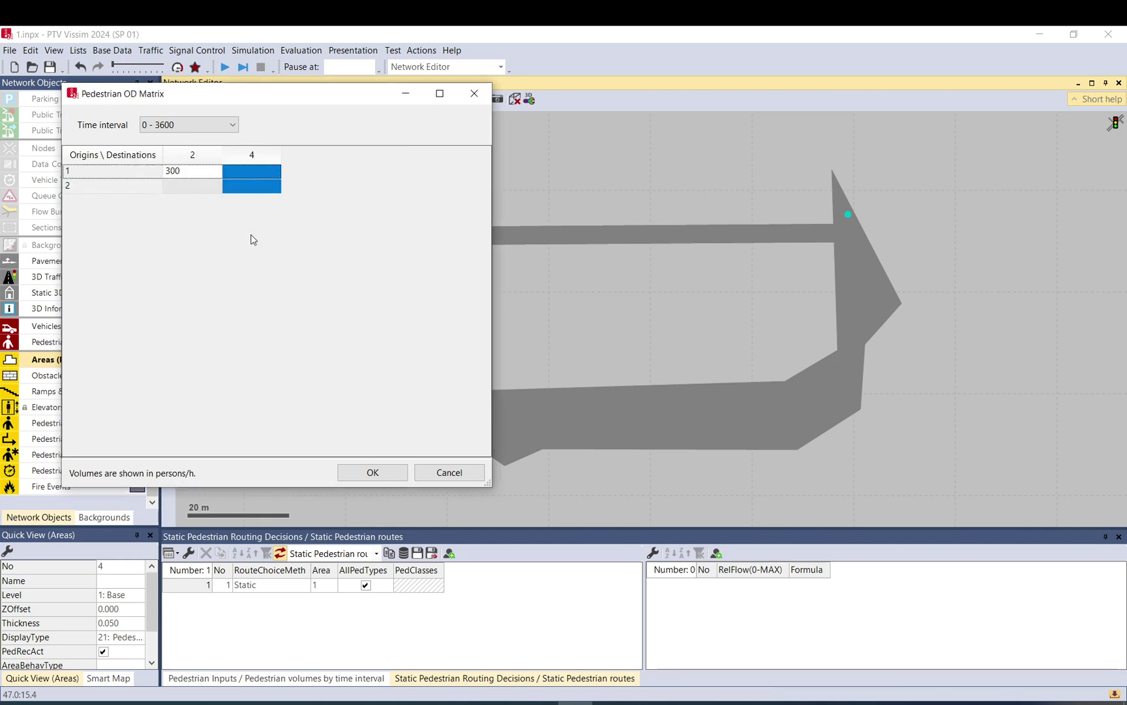
Step: Enter 100 for 1→2 and 300 for 2→4, then confirm the matrix
left_click(248, 190)
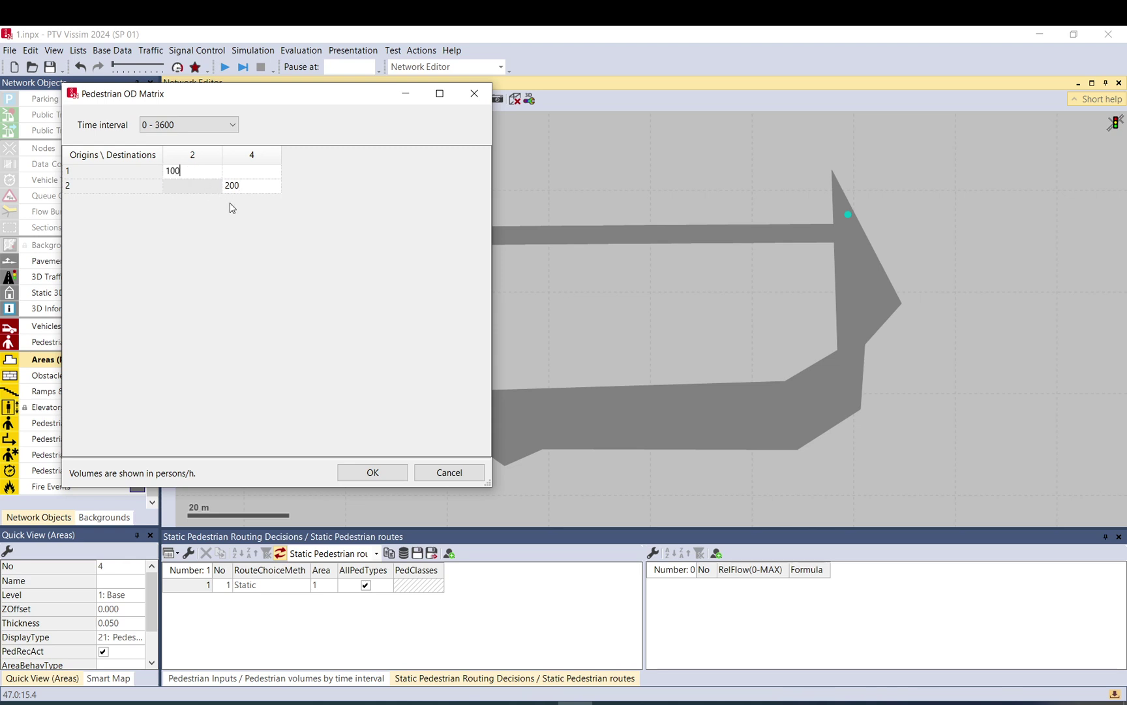
left_click(249, 188)
type("30")
left_click(373, 472)
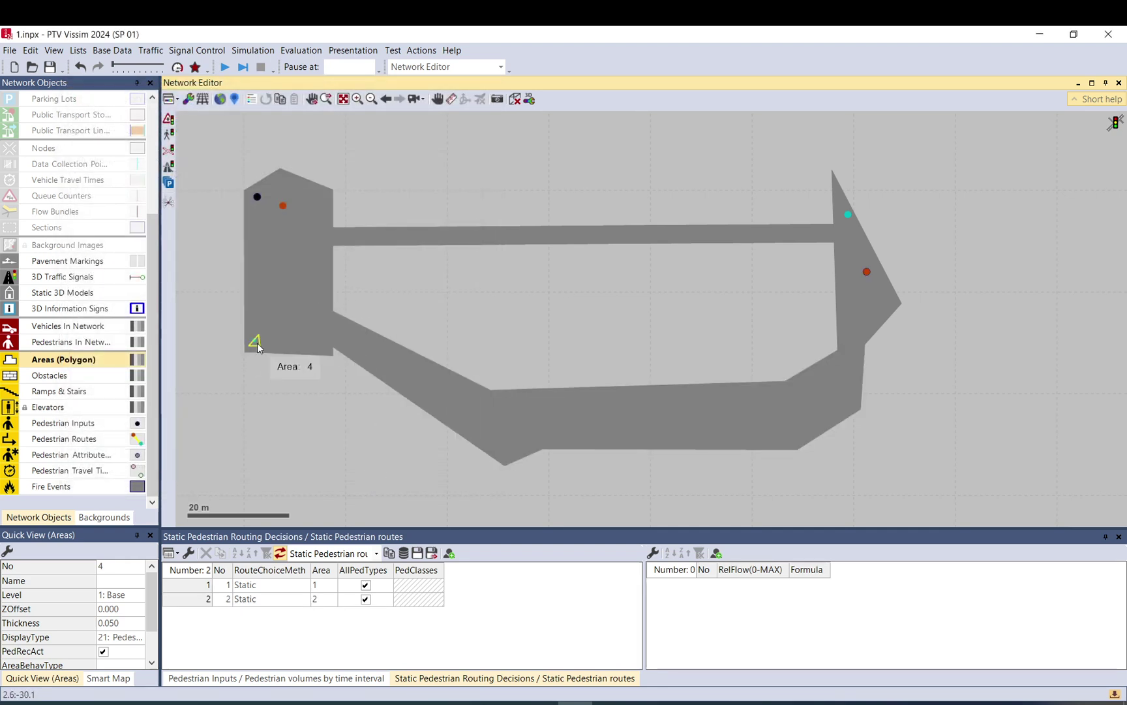
Step: Save the changes and start a continuous simulation run
left_click(393, 298)
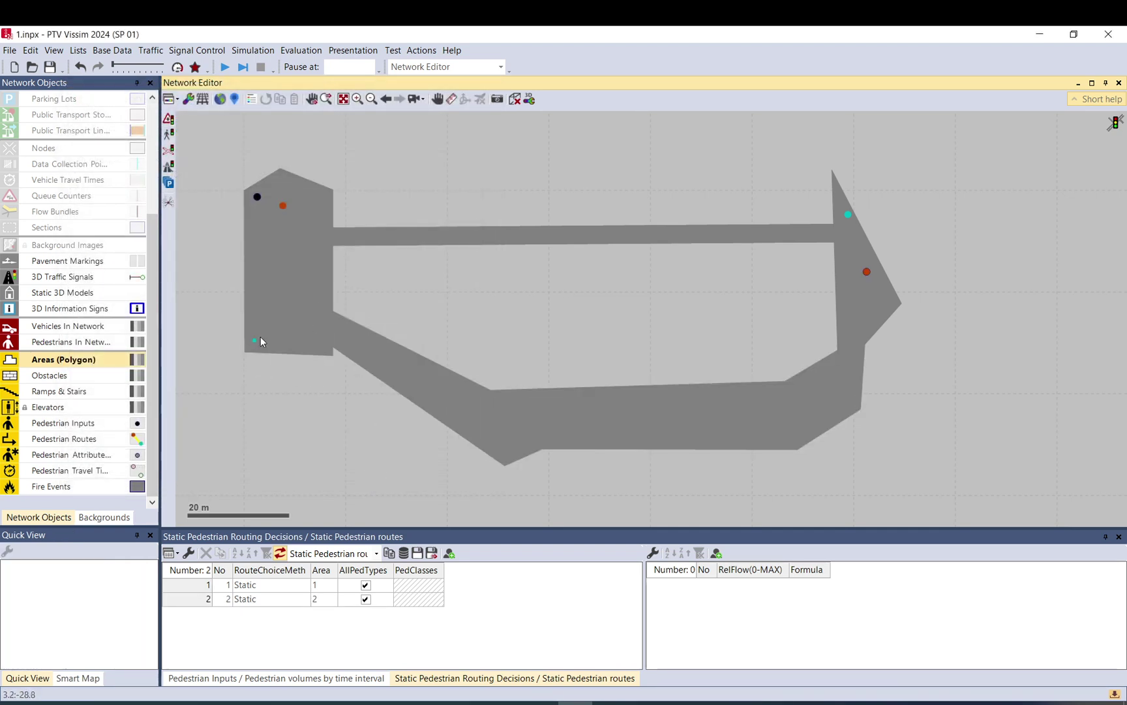
left_click(224, 67)
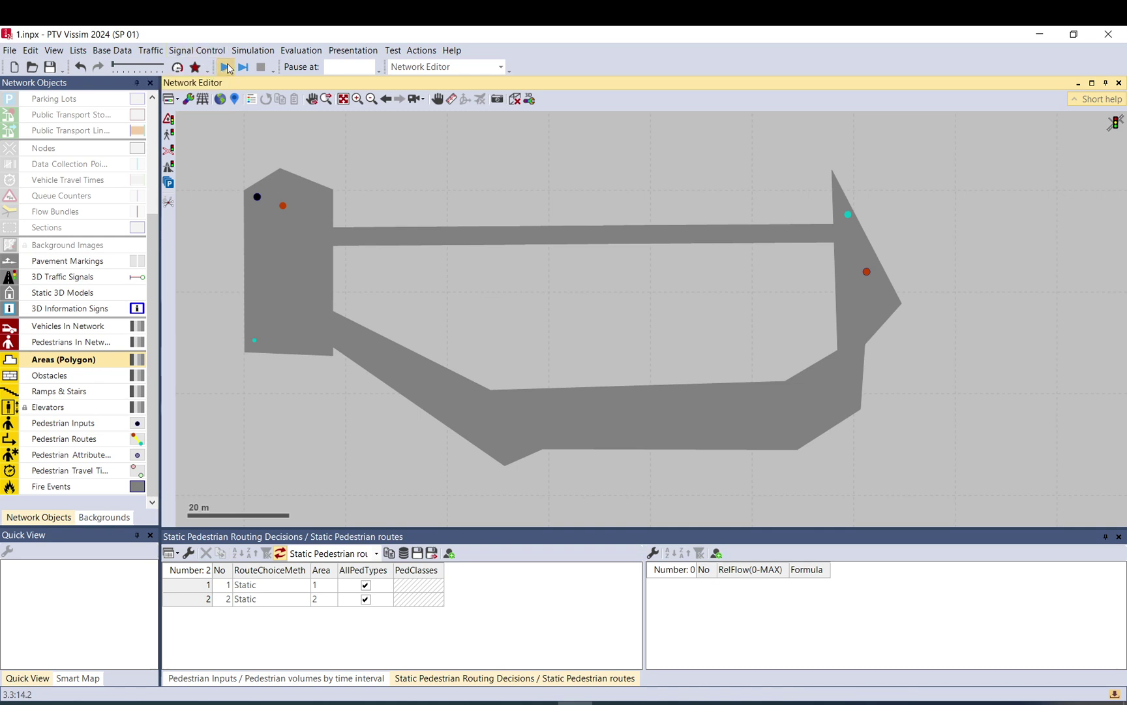
left_click(553, 369)
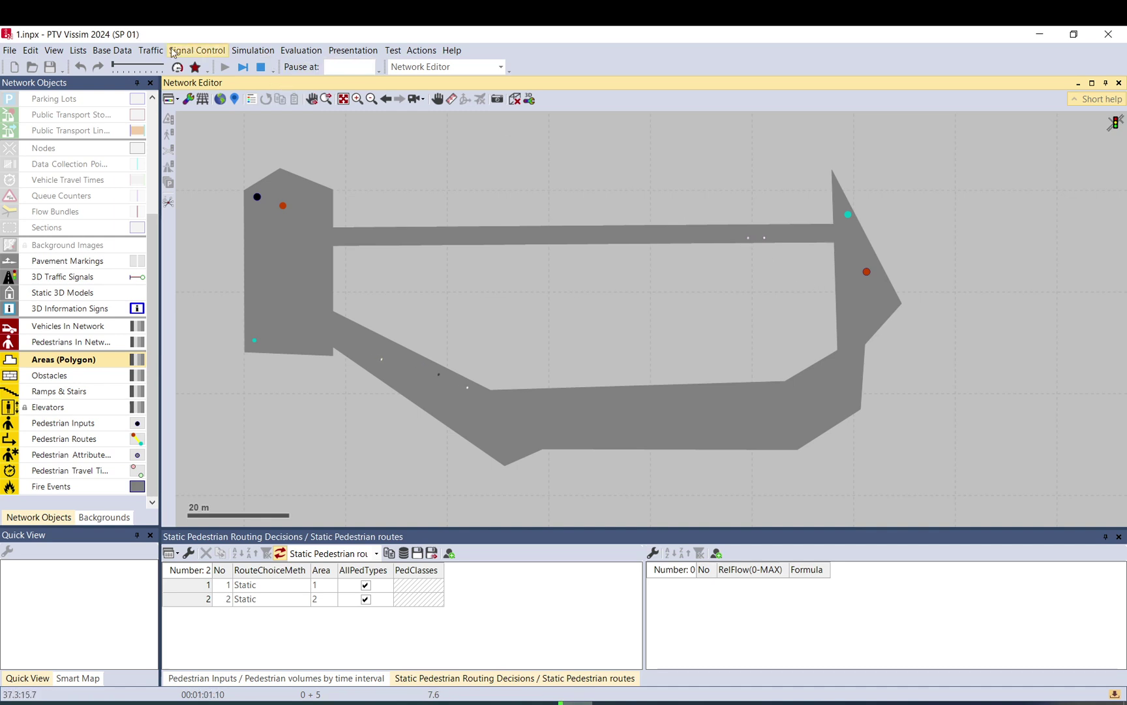
Step: Stop the simulation and reopen the Pedestrian OD Matrix
left_click(141, 50)
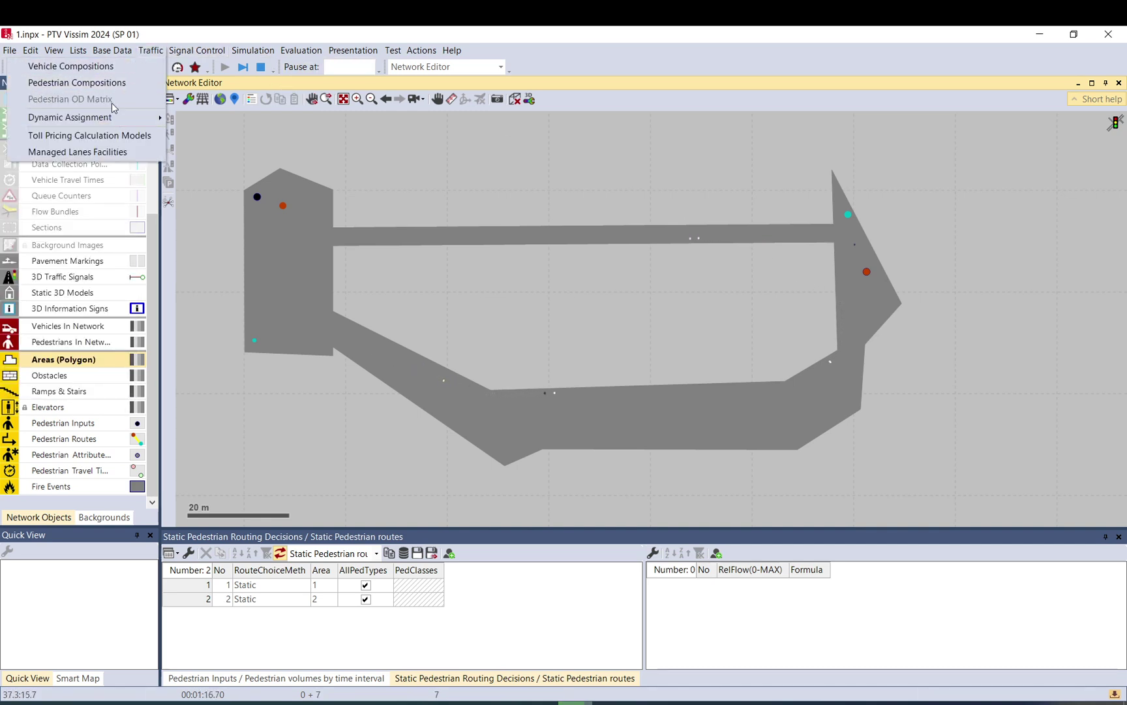
left_click(272, 152)
left_click(261, 68)
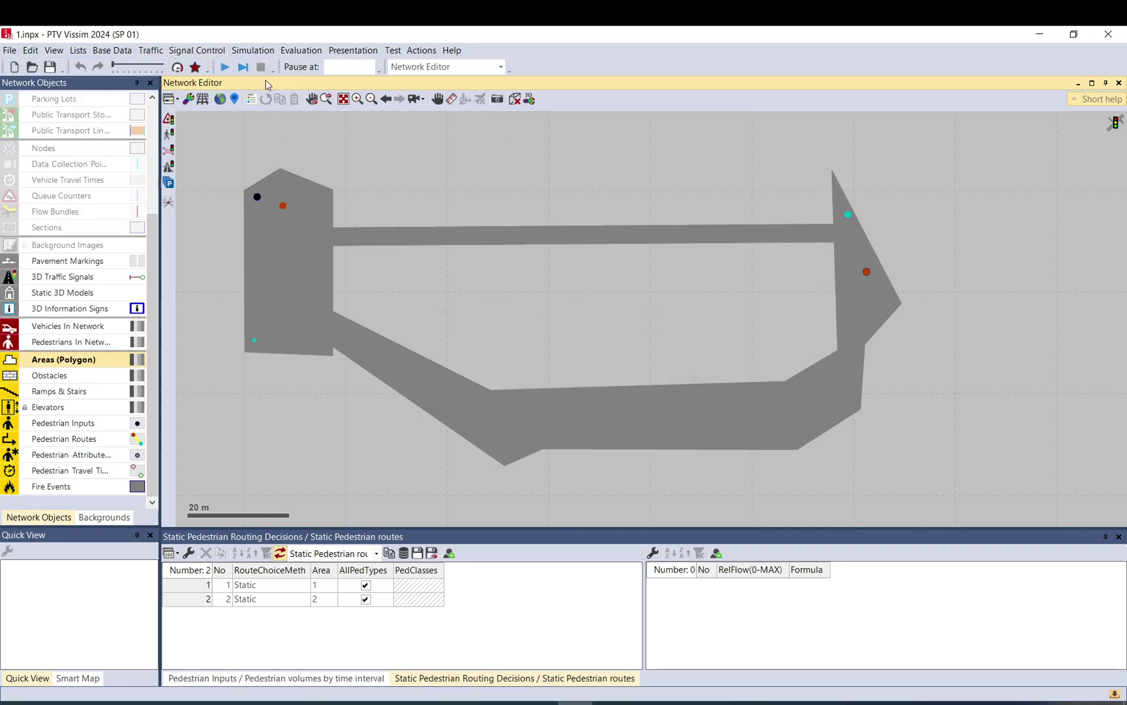
left_click(142, 51)
left_click(130, 98)
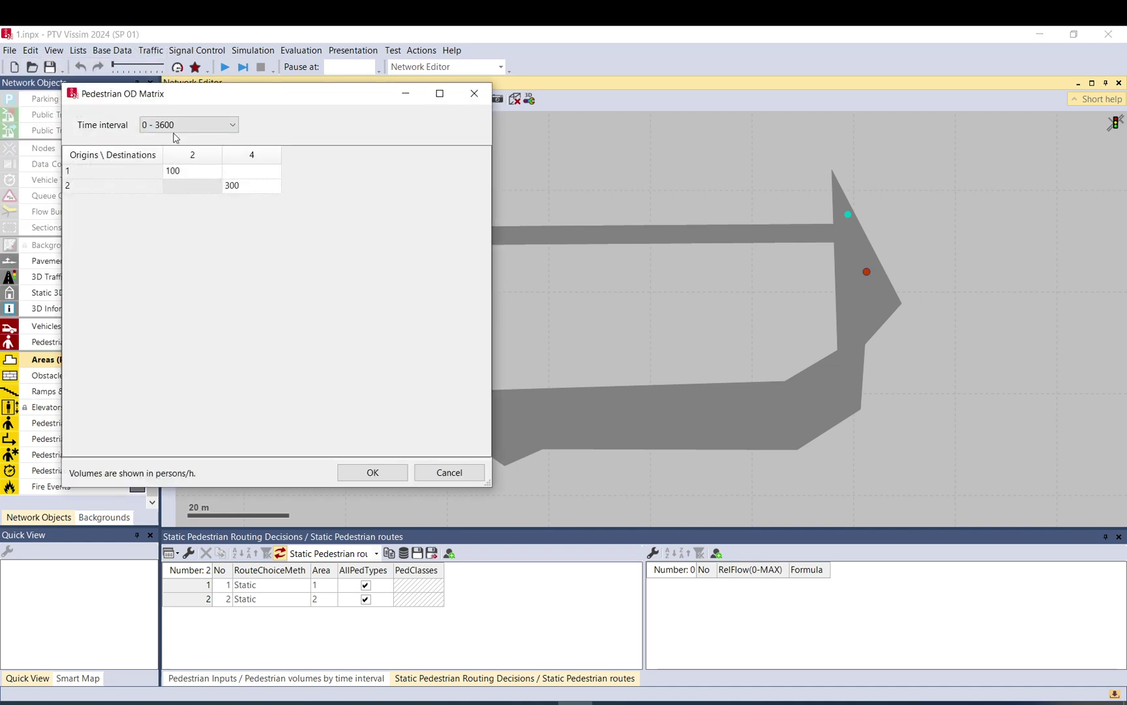
Step: Add Area 4 as a new origin in the OD matrix
right_click(165, 241)
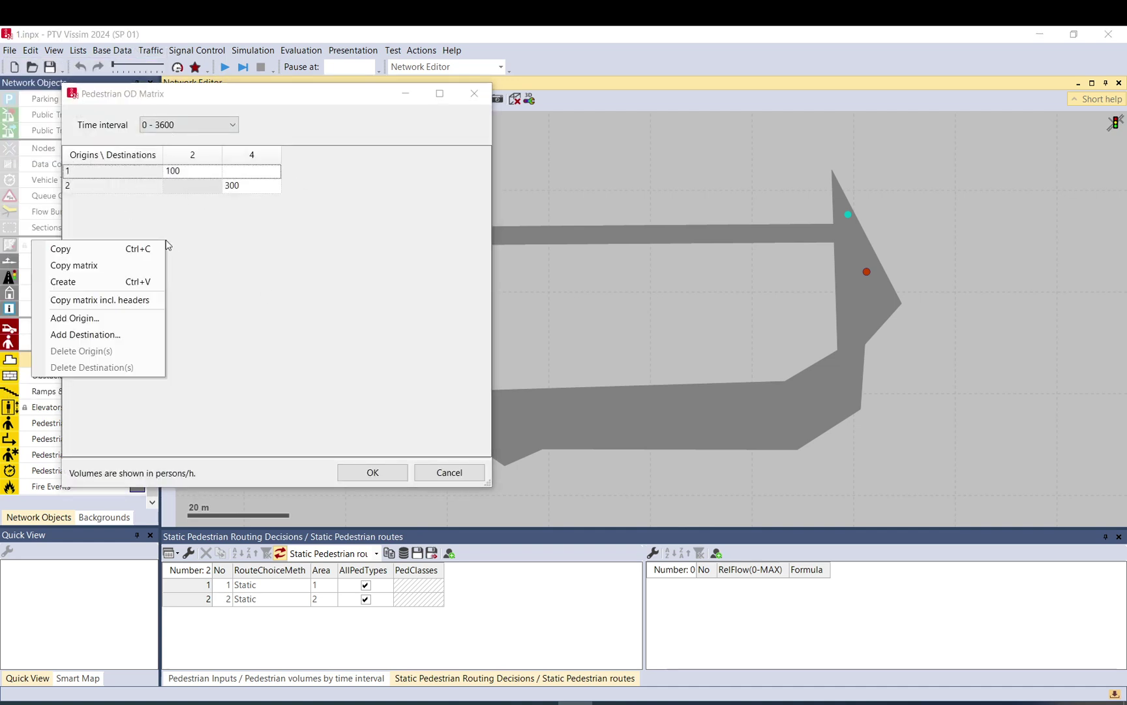
left_click(129, 336)
right_click(130, 207)
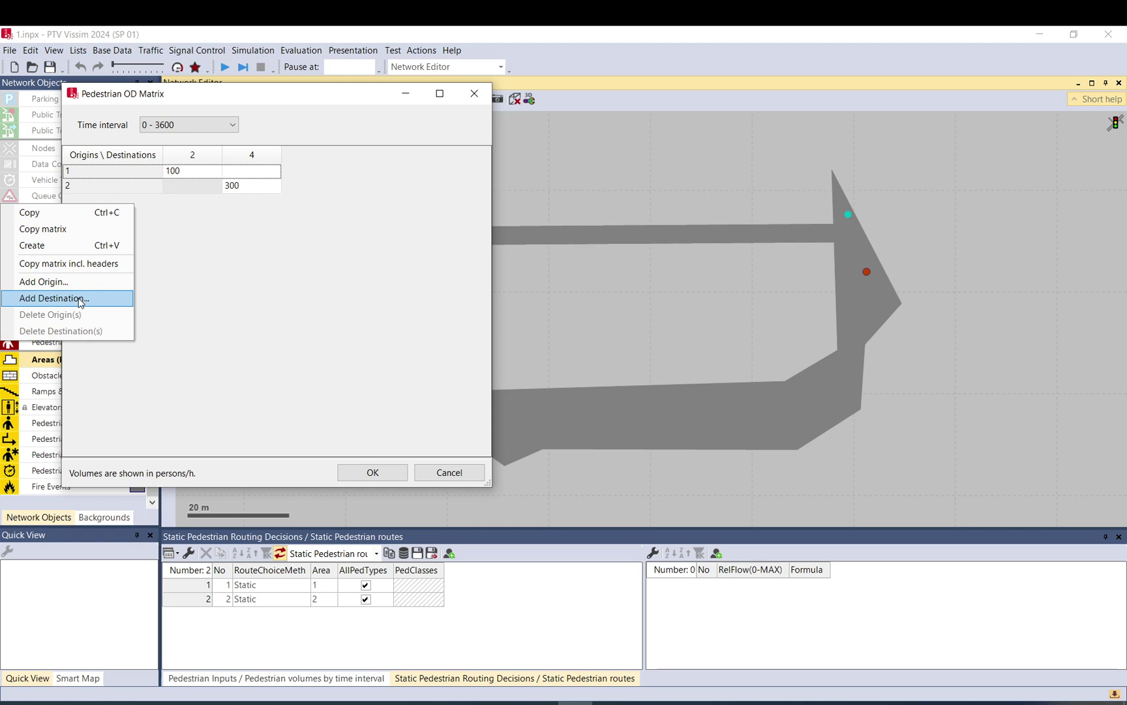
left_click(79, 282)
left_click(314, 205)
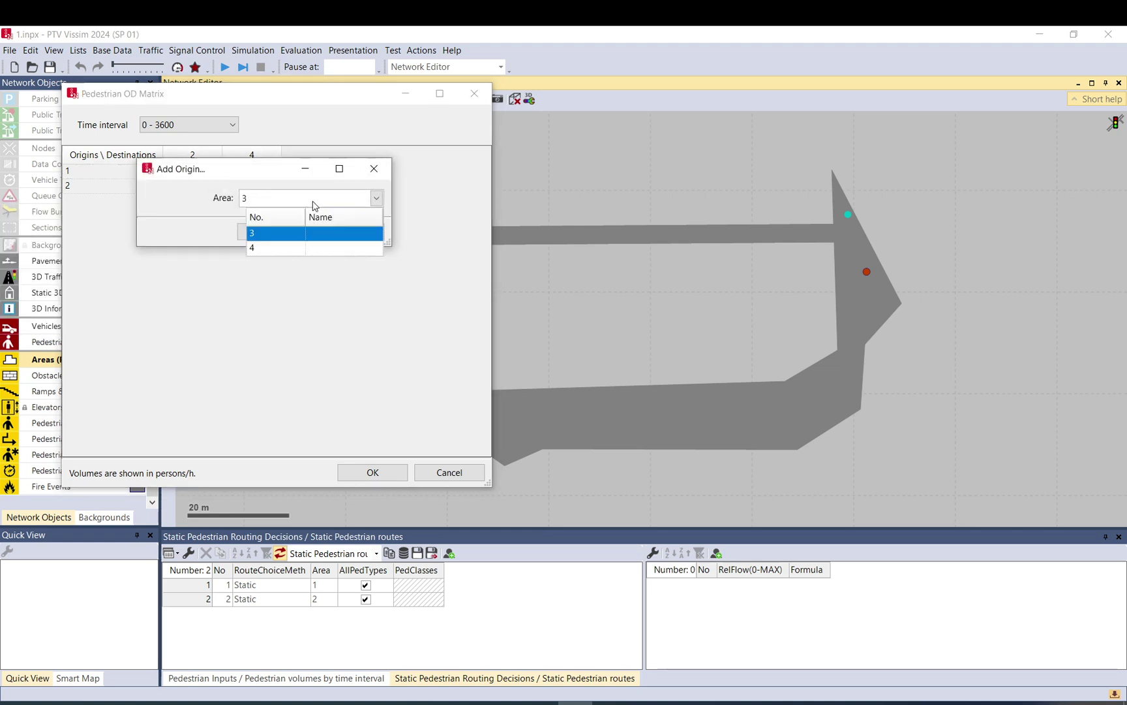
left_click(255, 249)
left_click(251, 231)
Step: Set 4→2 to 300, 2→4 and 1→2 to 0, and confirm the matrix
left_click(197, 207)
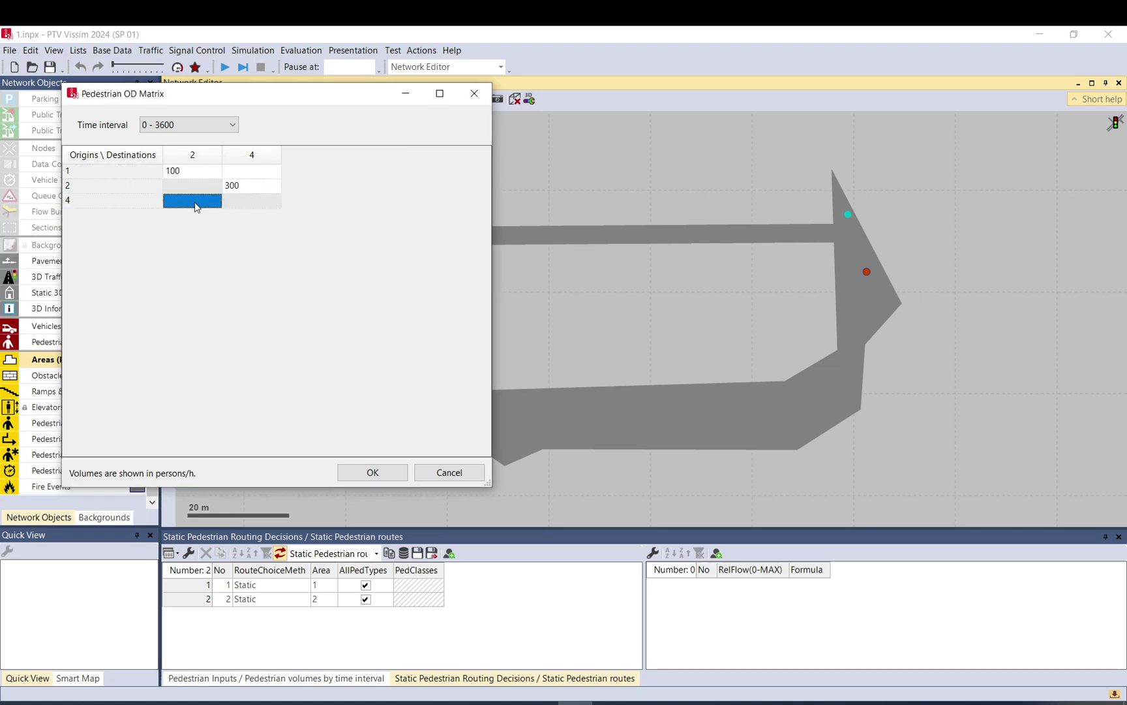
type("300")
left_click(273, 186)
type("1")
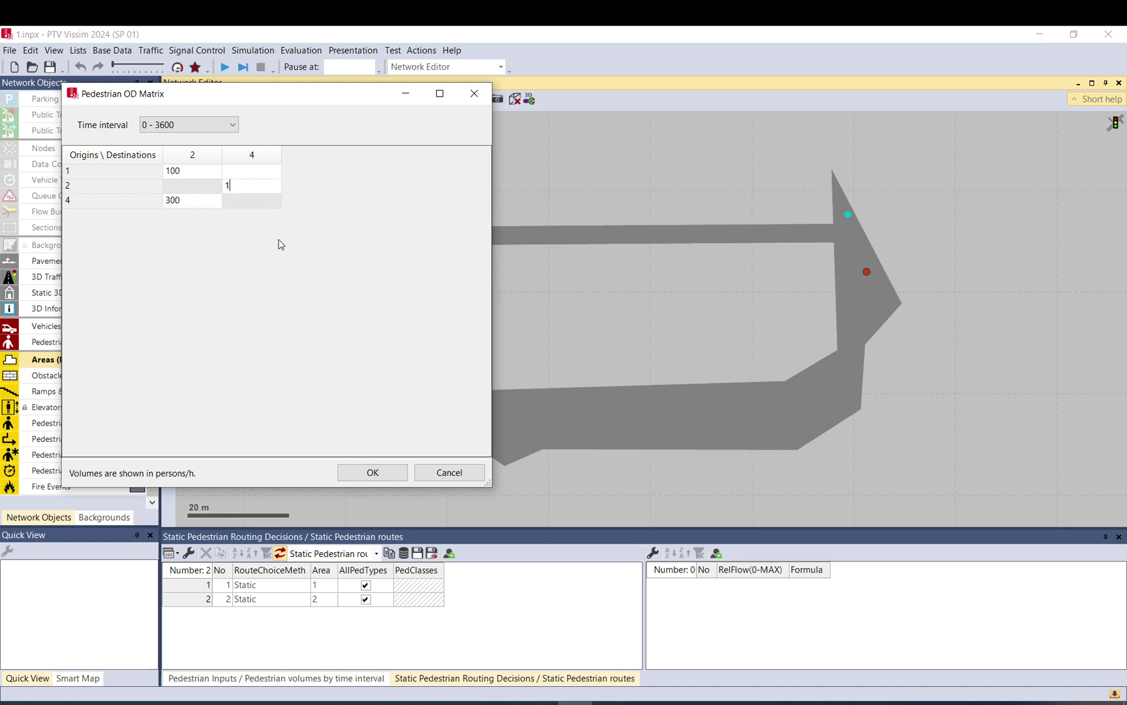
left_click(199, 176)
type("0")
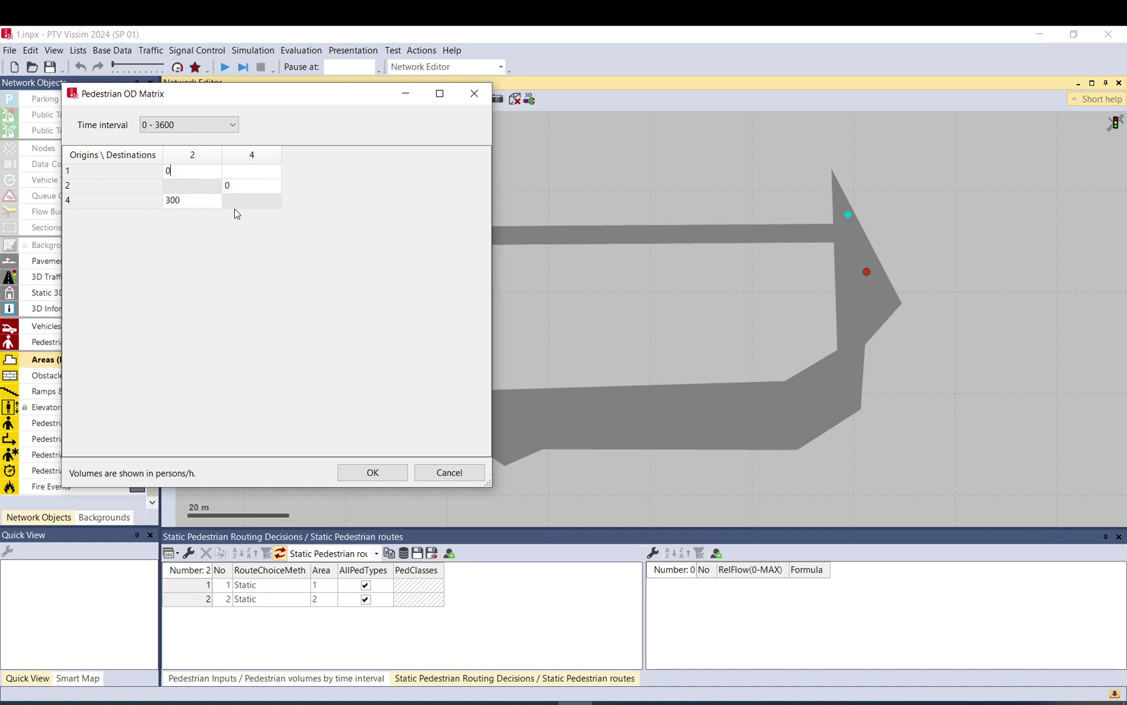
left_click(373, 472)
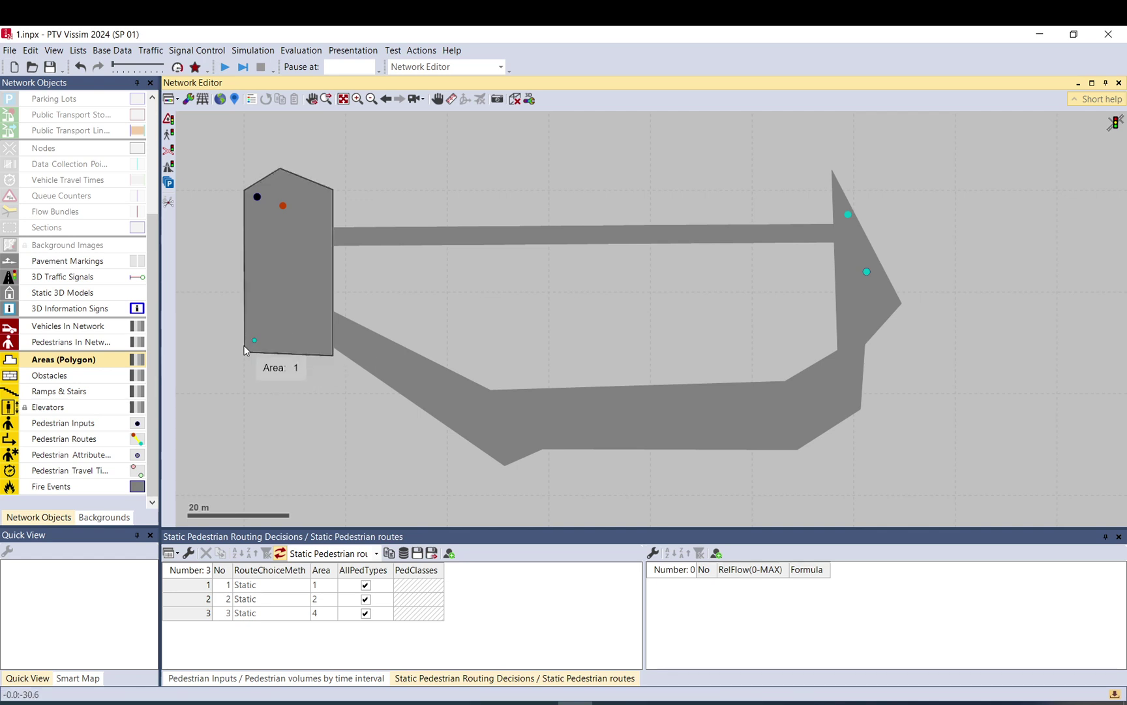
Step: Save the network and start the continuous simulation run
left_click(225, 69)
left_click(224, 53)
left_click(223, 54)
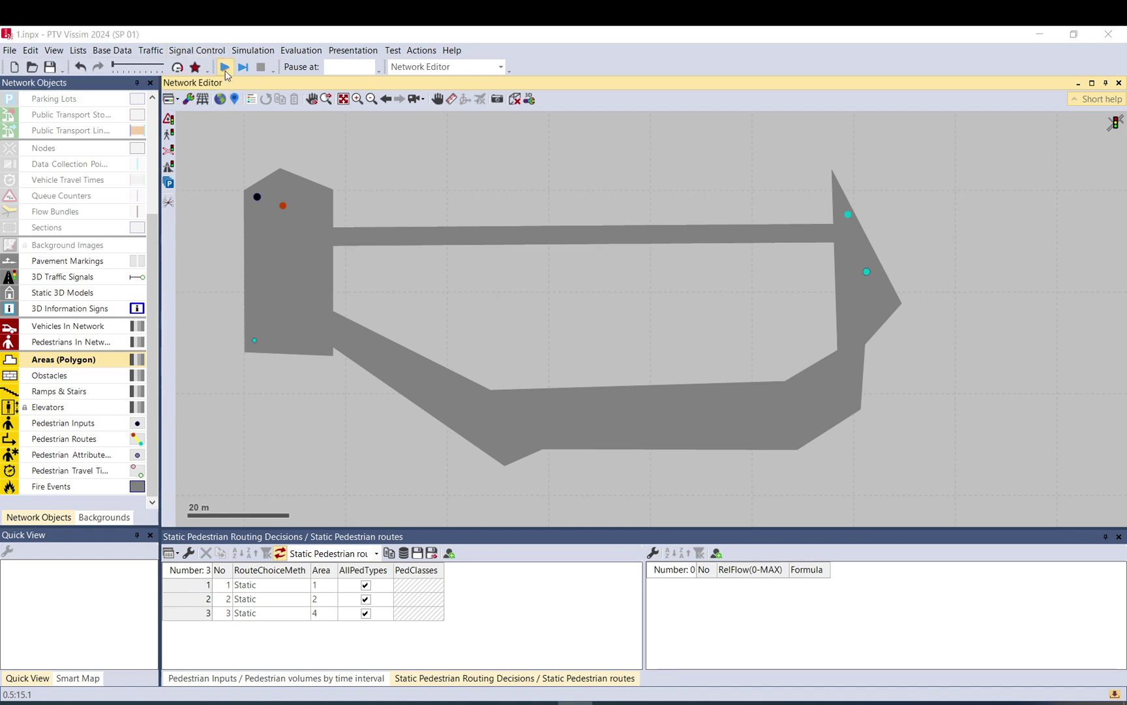
left_click(532, 377)
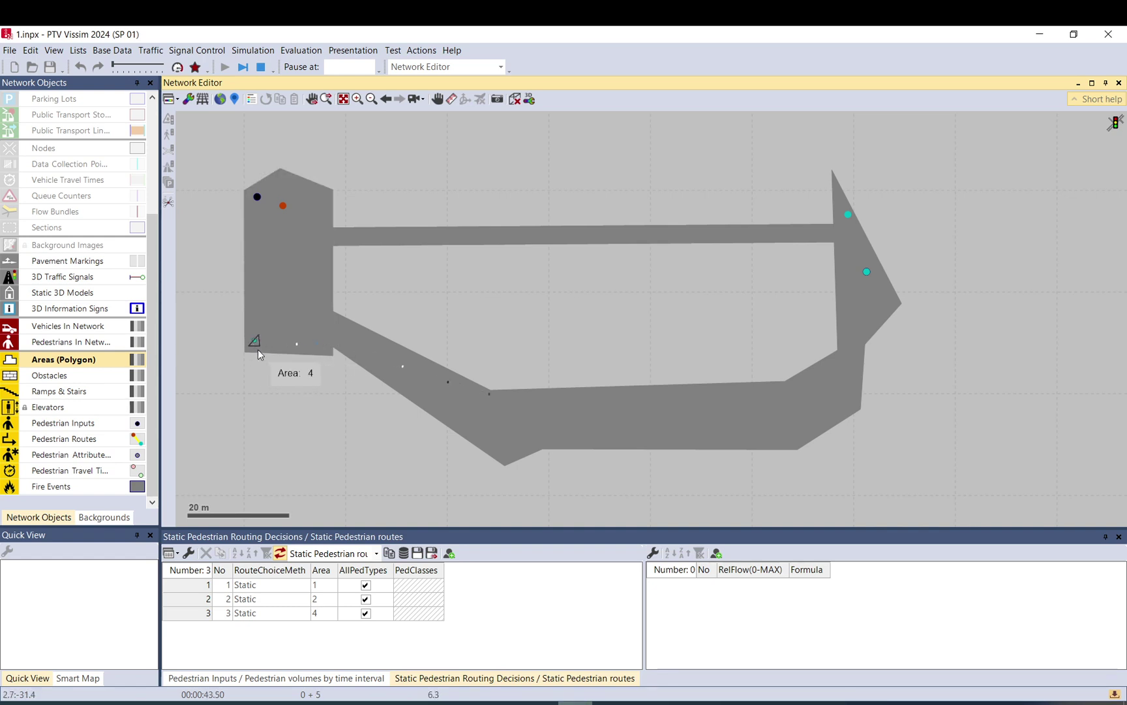
Step: Try moving pedestrian input 2 during the run and dismiss the resulting error
left_click(869, 278)
left_click_drag(870, 278, 859, 282)
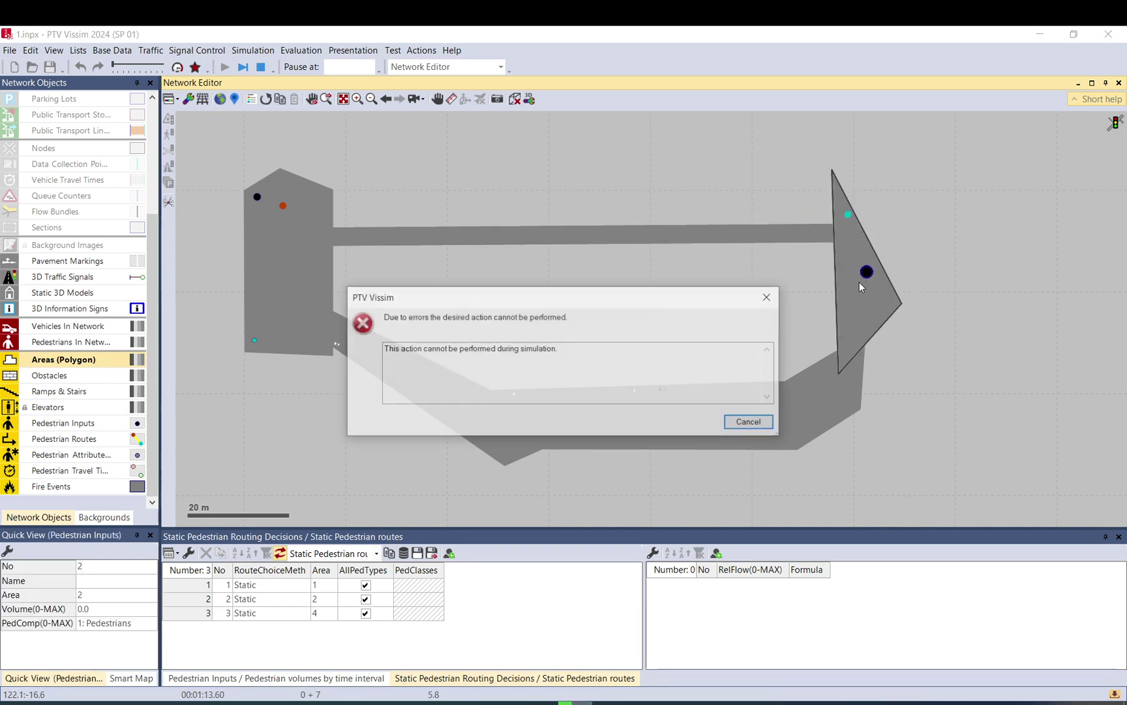
left_click(751, 422)
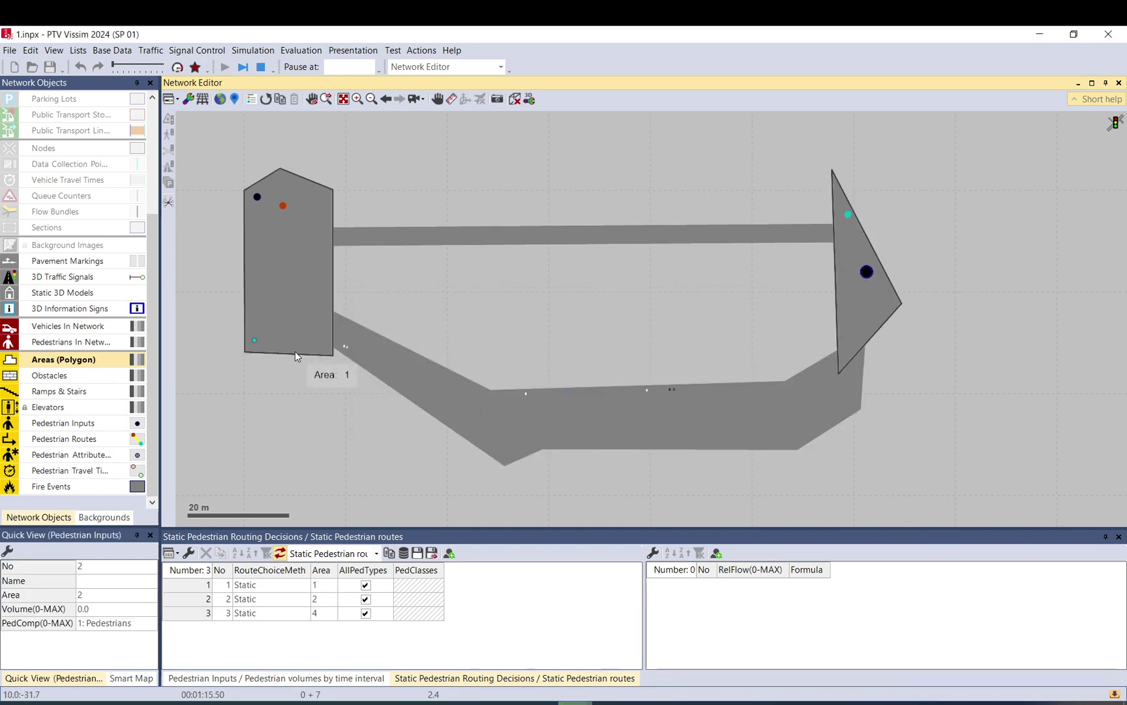
Step: Browse the Base Data menu, then stop the simulation and ignore its error
left_click(111, 50)
mouse_move(150, 50)
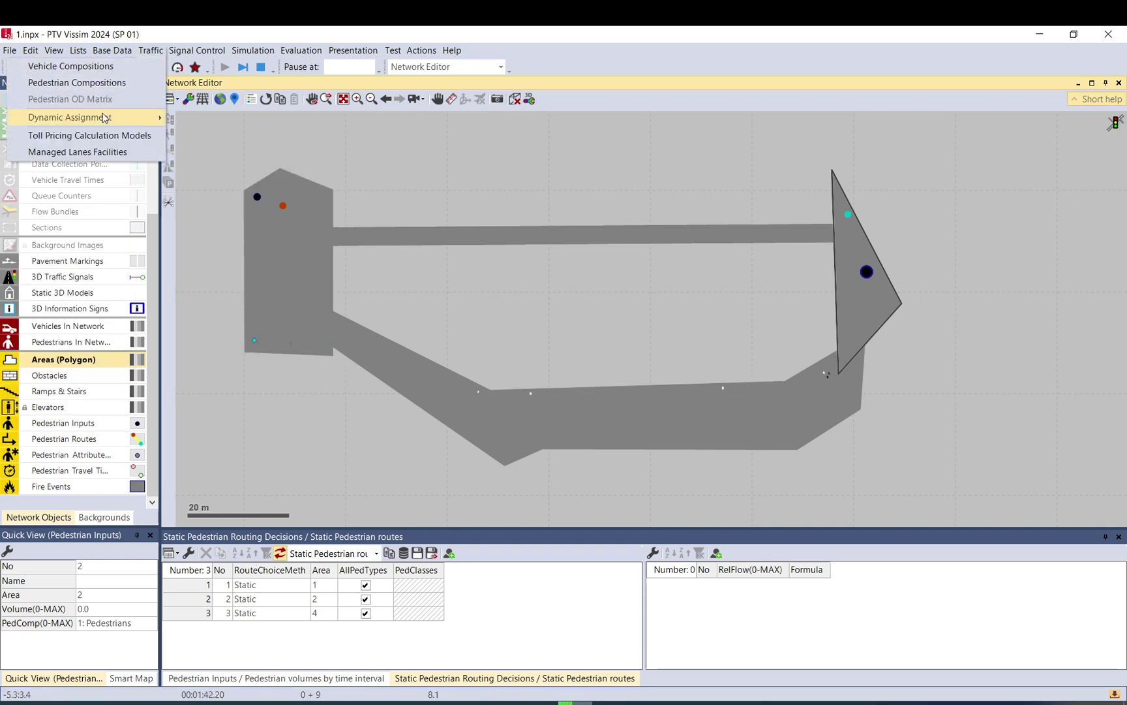
mouse_move(78, 117)
left_click(441, 192)
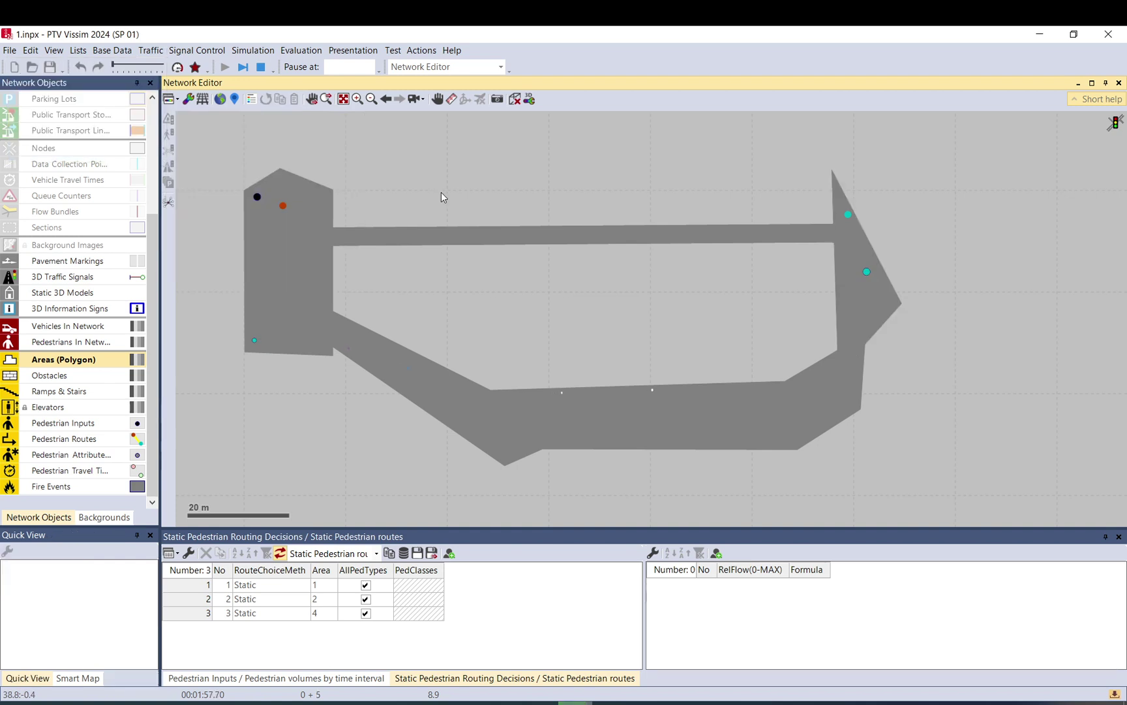
left_click(261, 68)
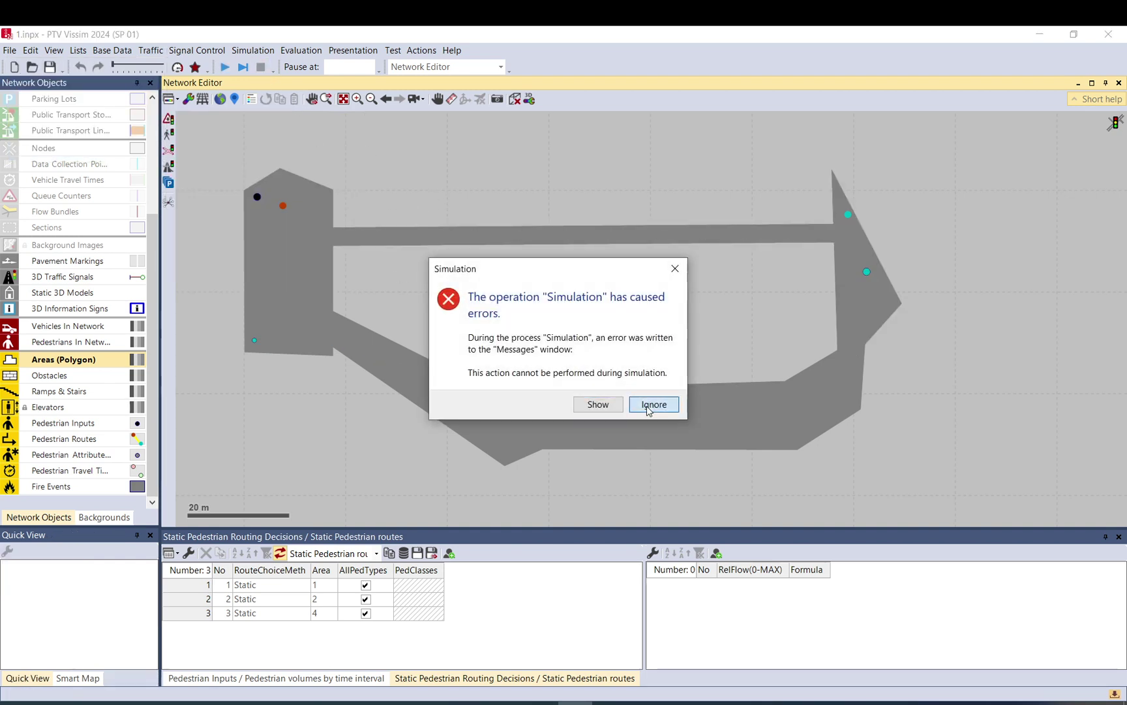
left_click(649, 406)
Step: Delete static routing decisions 2 and 1, then the last remaining routing decision
left_click(866, 272)
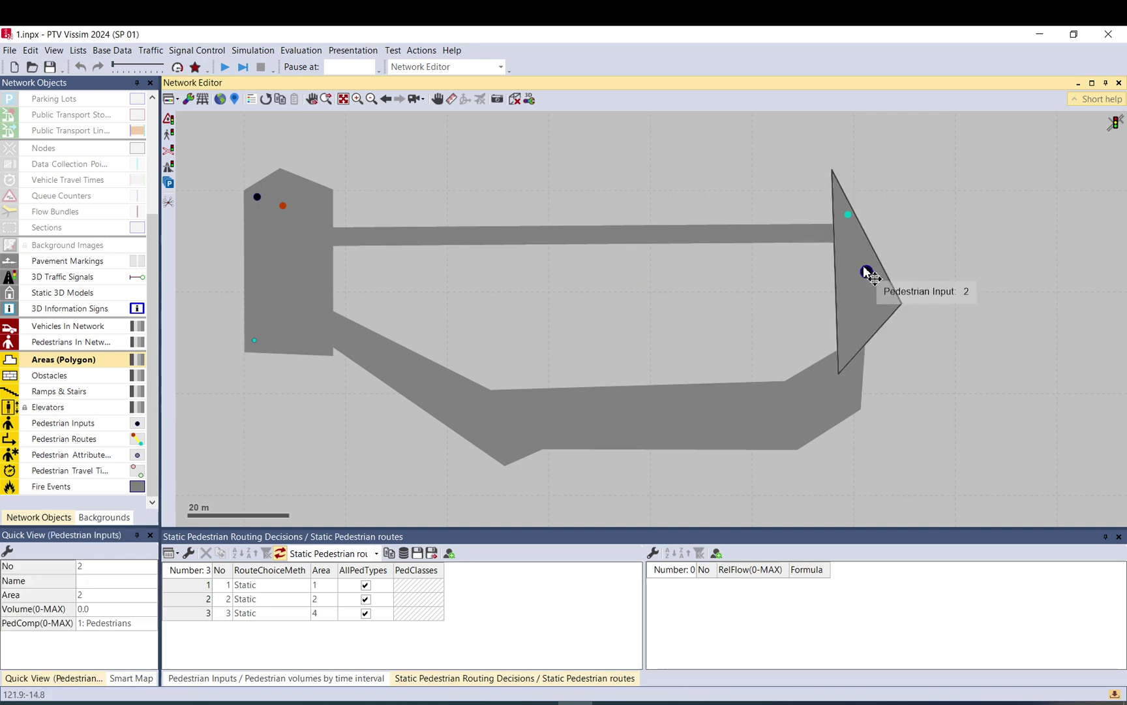
left_click(869, 274)
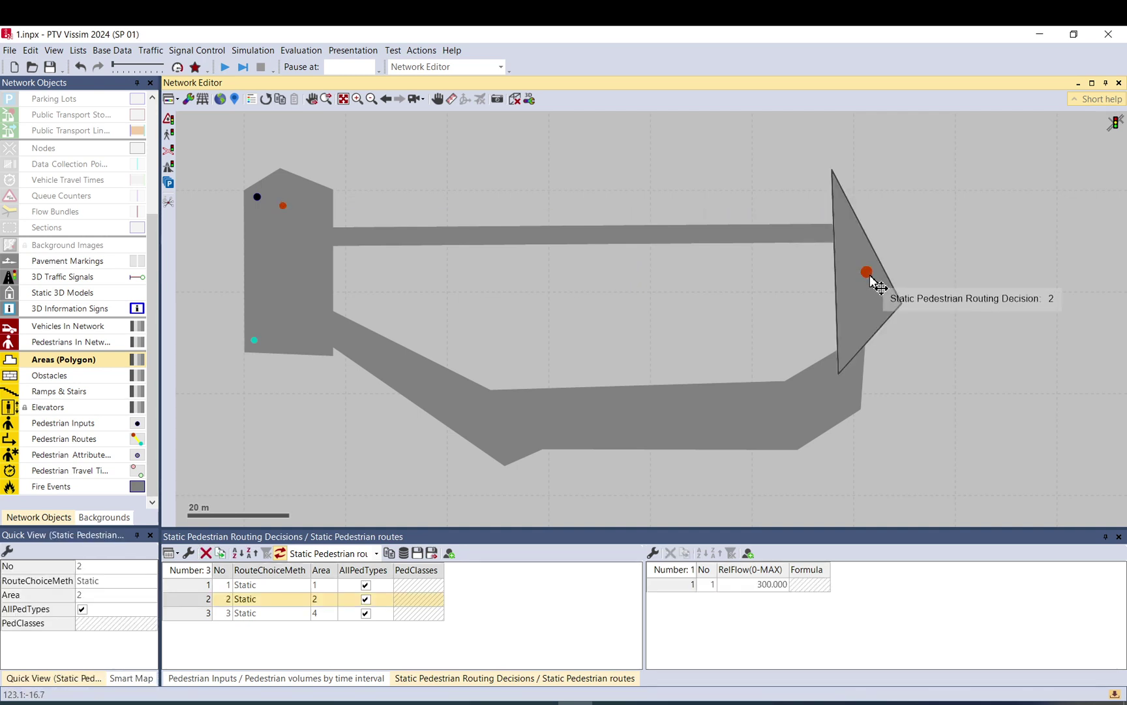
key("Delete")
left_click(258, 197)
left_click(283, 207)
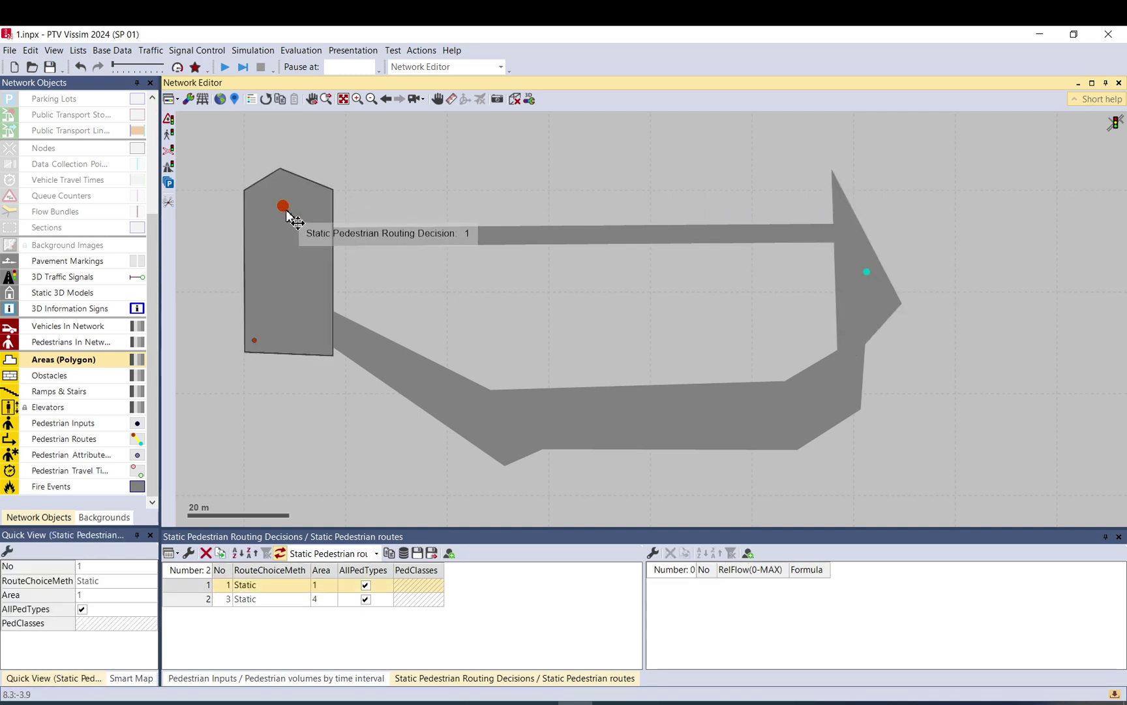
key("Delete")
left_click(256, 340)
left_click(255, 340)
key("Delete")
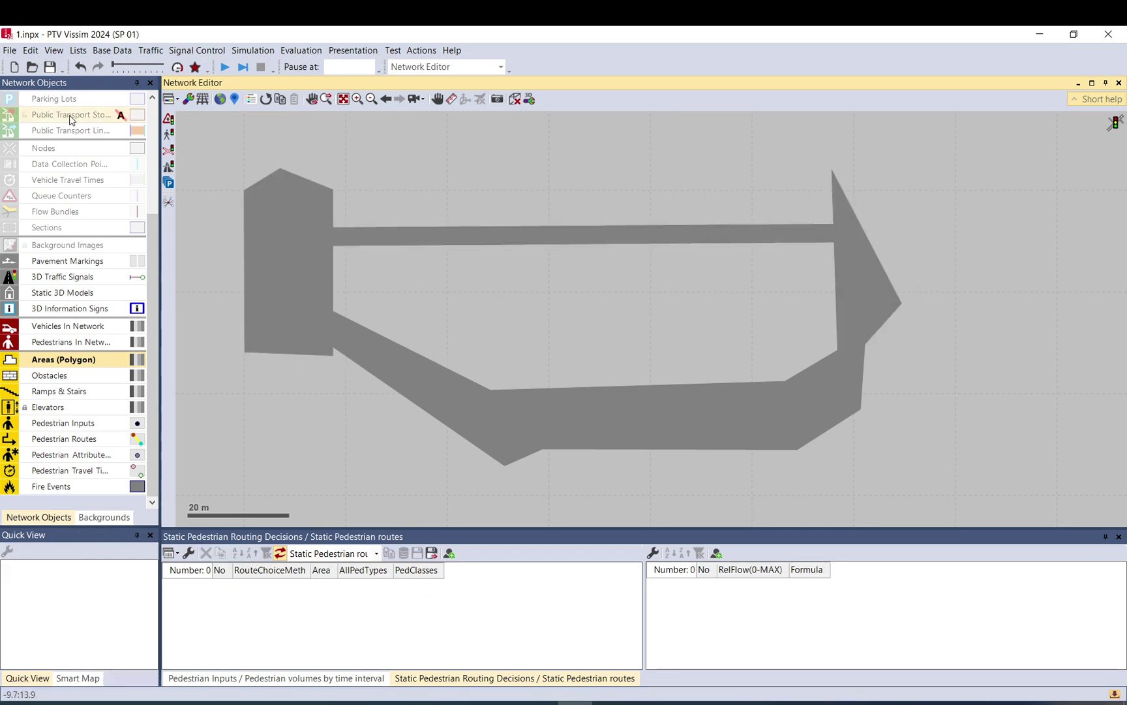
Step: Draw a triangular pedestrian area on the upper corridor and confirm it
right_click(528, 136)
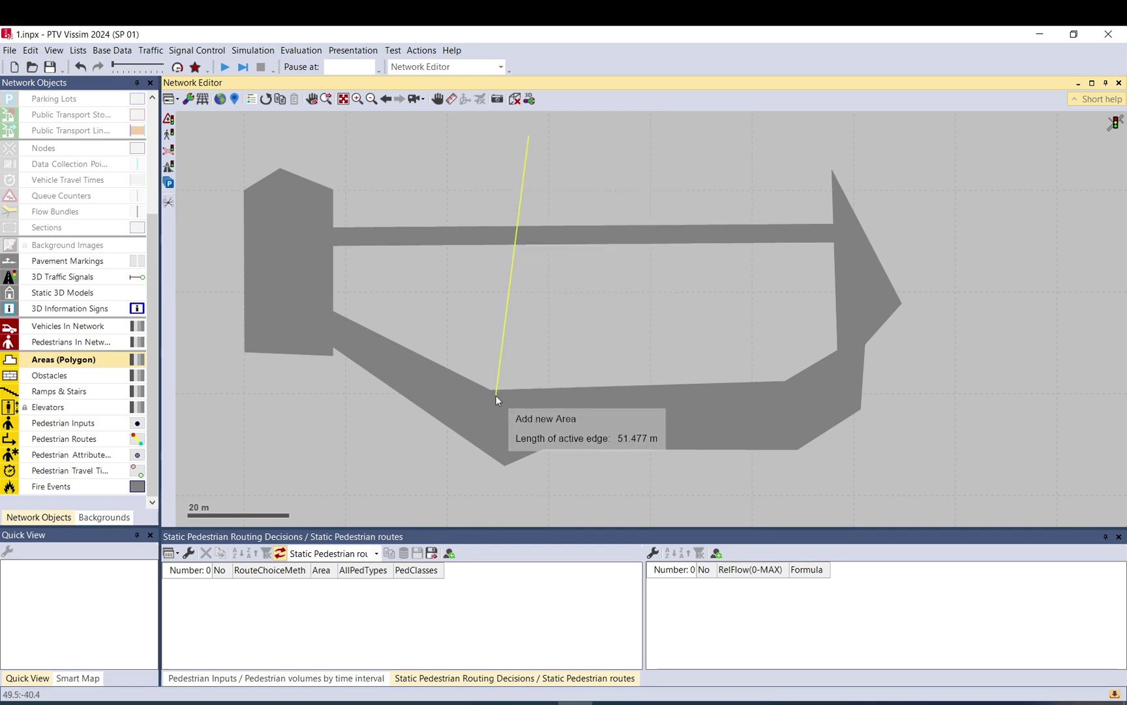
left_click(428, 175)
left_click(485, 230)
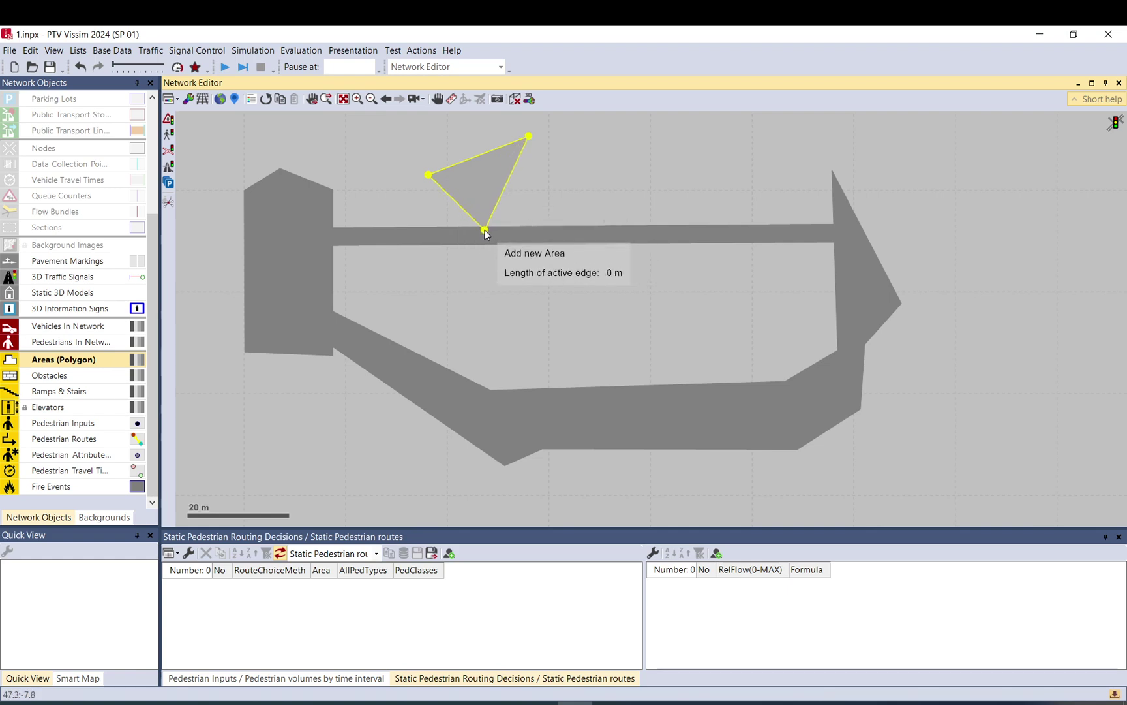
double_click(485, 229)
left_click(575, 657)
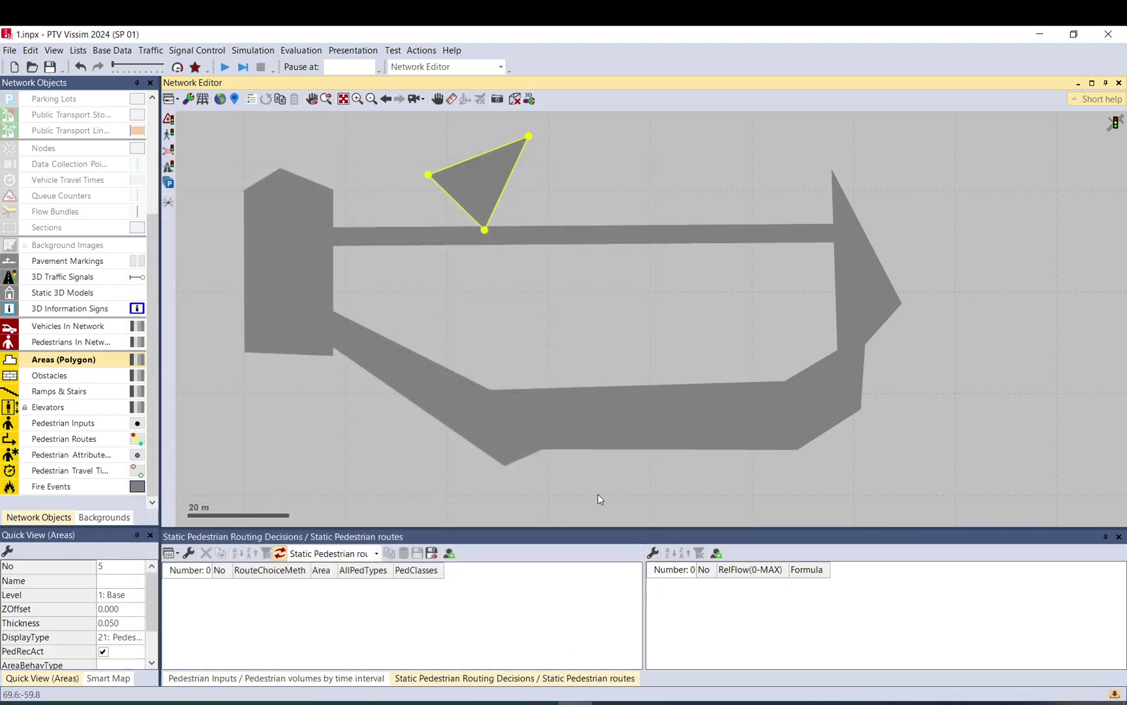
left_click(585, 510)
Step: Draw a small triangular area below the lower walkway and confirm its properties
right_click(584, 509)
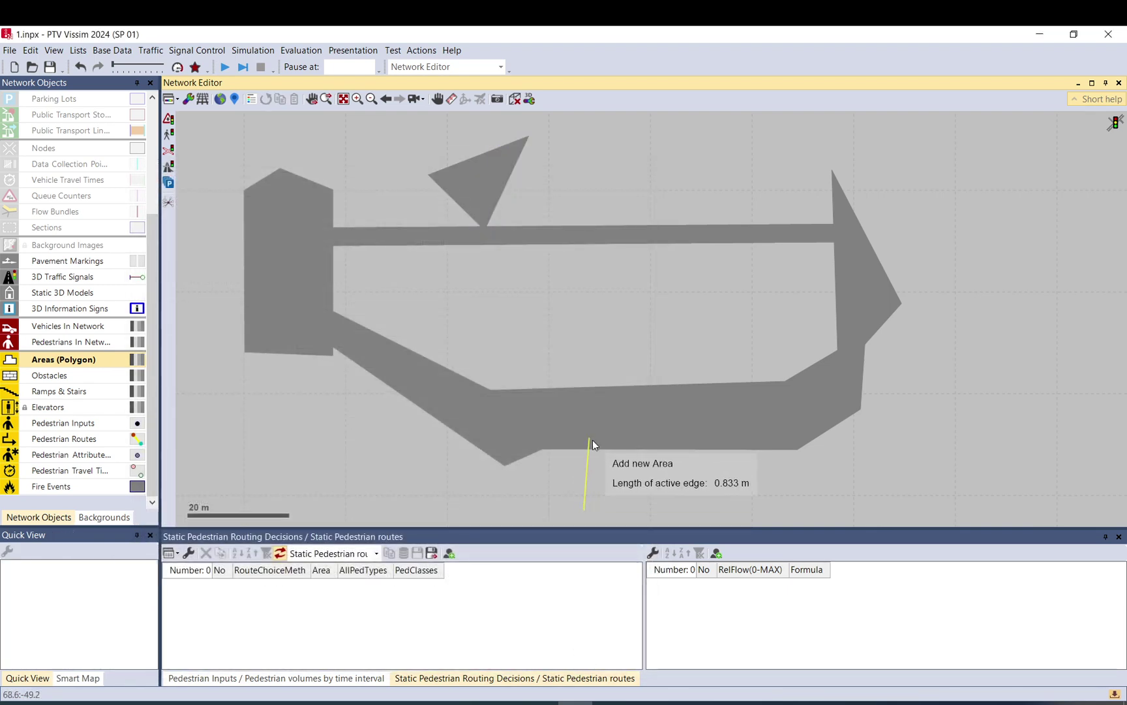
left_click(593, 440)
double_click(628, 503)
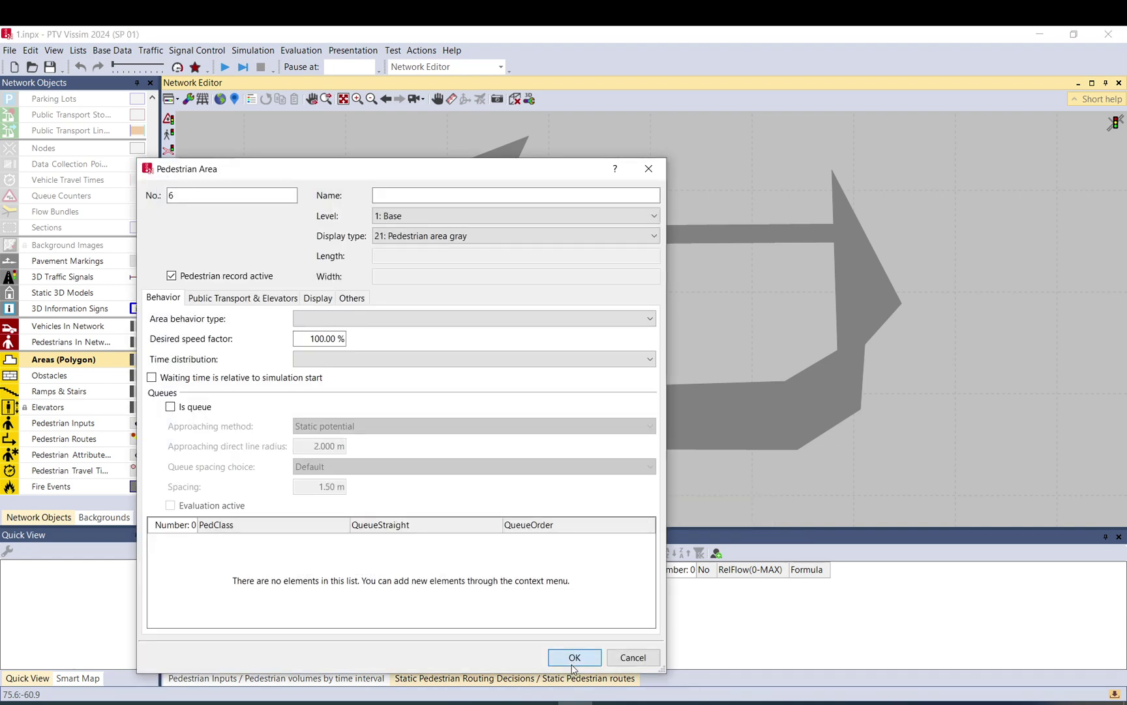
left_click(573, 659)
left_click(372, 467)
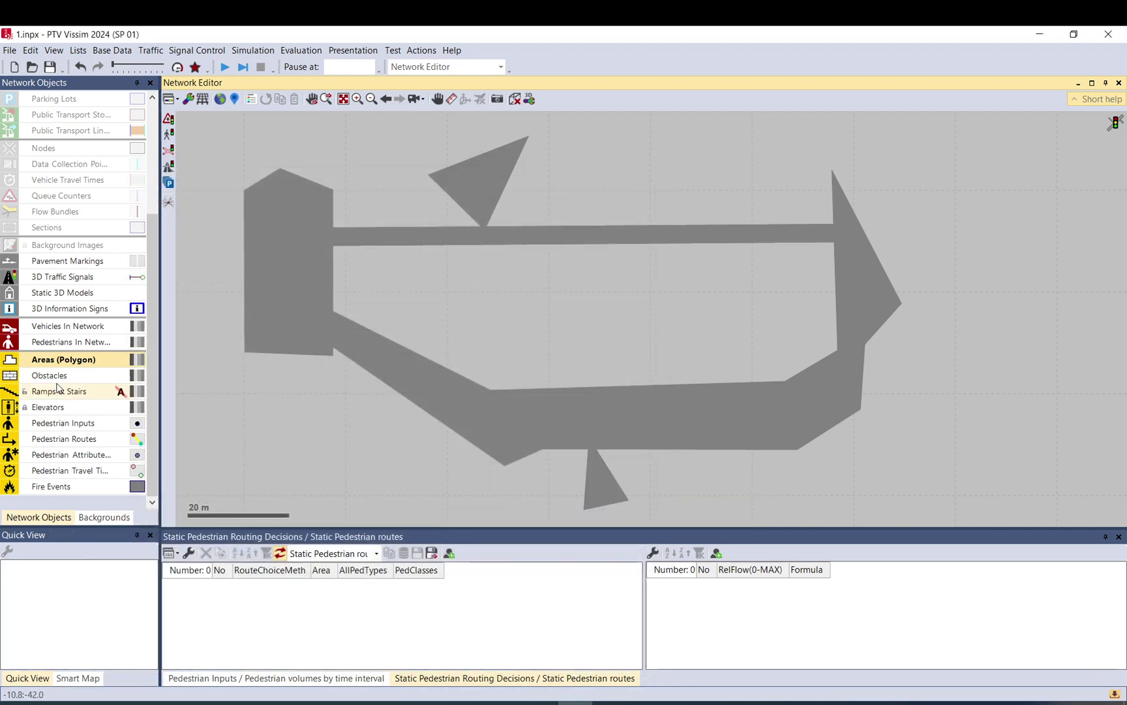
Step: Add a pedestrian input on area 4 with a volume of 200
left_click(64, 422)
right_click(255, 342)
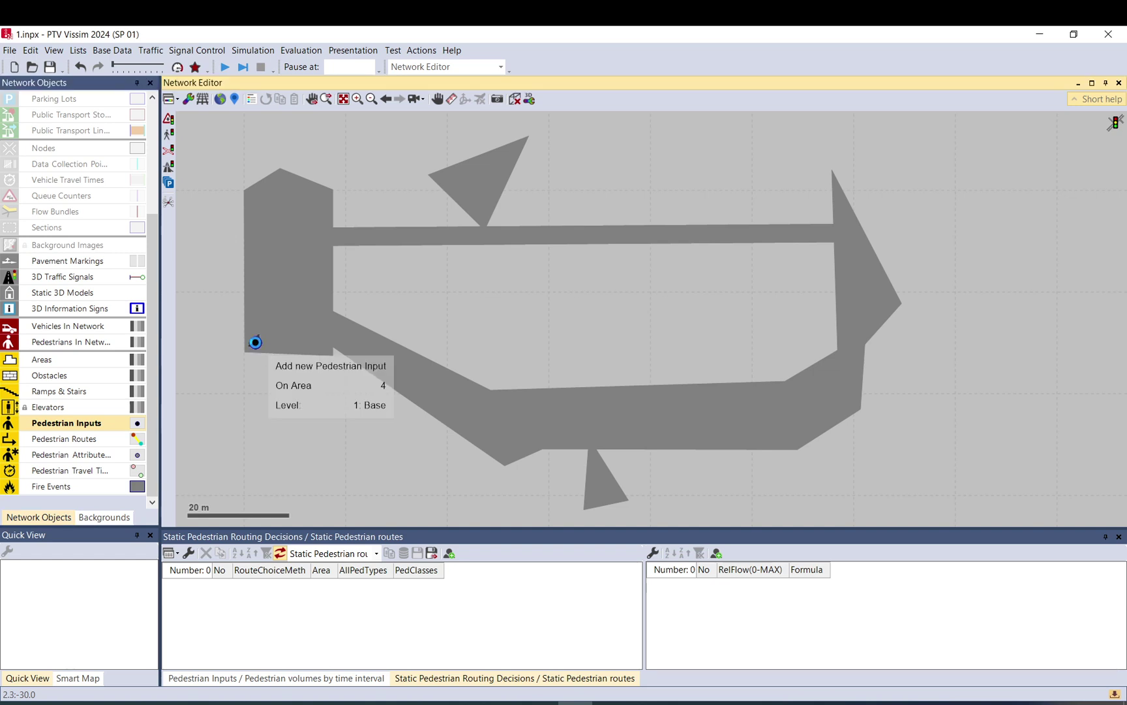
left_click(330, 588)
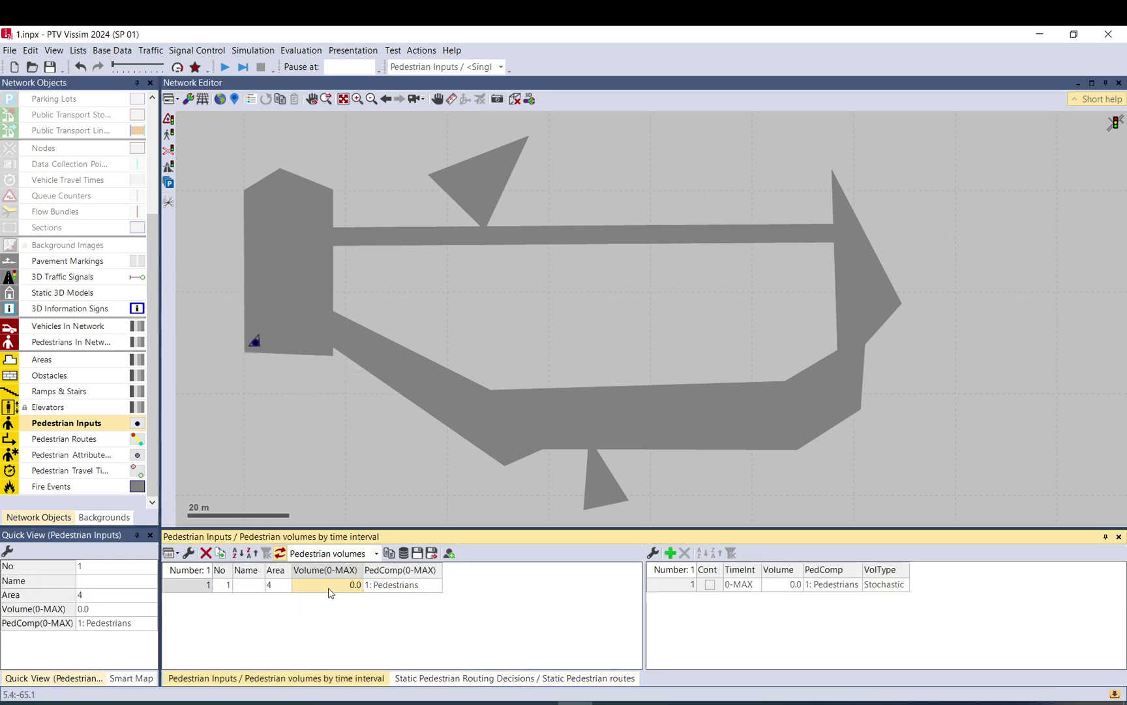
type("200")
key("Return")
left_click(294, 409)
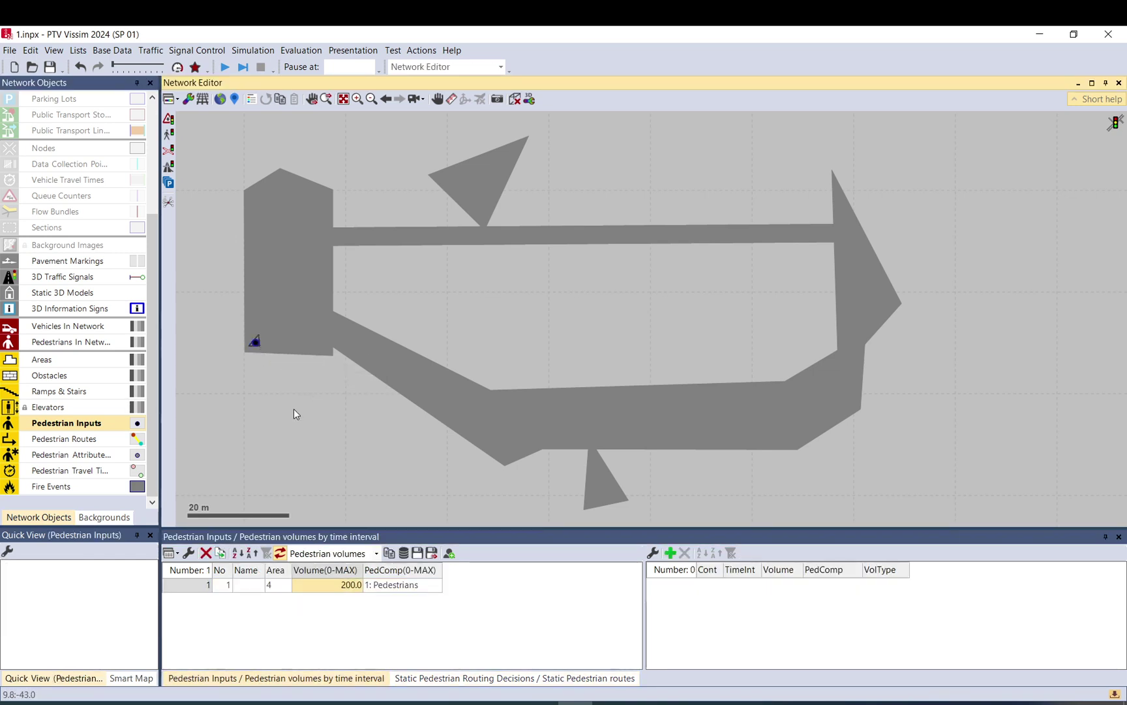
Step: Create a static routing decision on area 4 with the upper triangle as destination
left_click(65, 438)
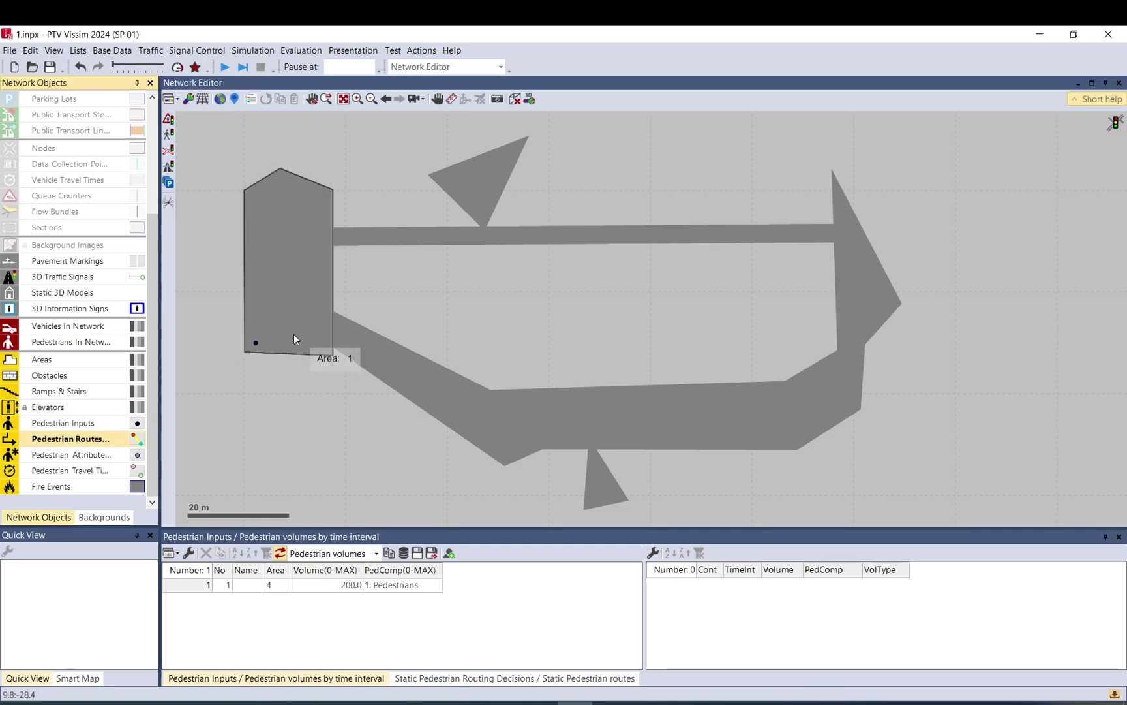
left_click(261, 345)
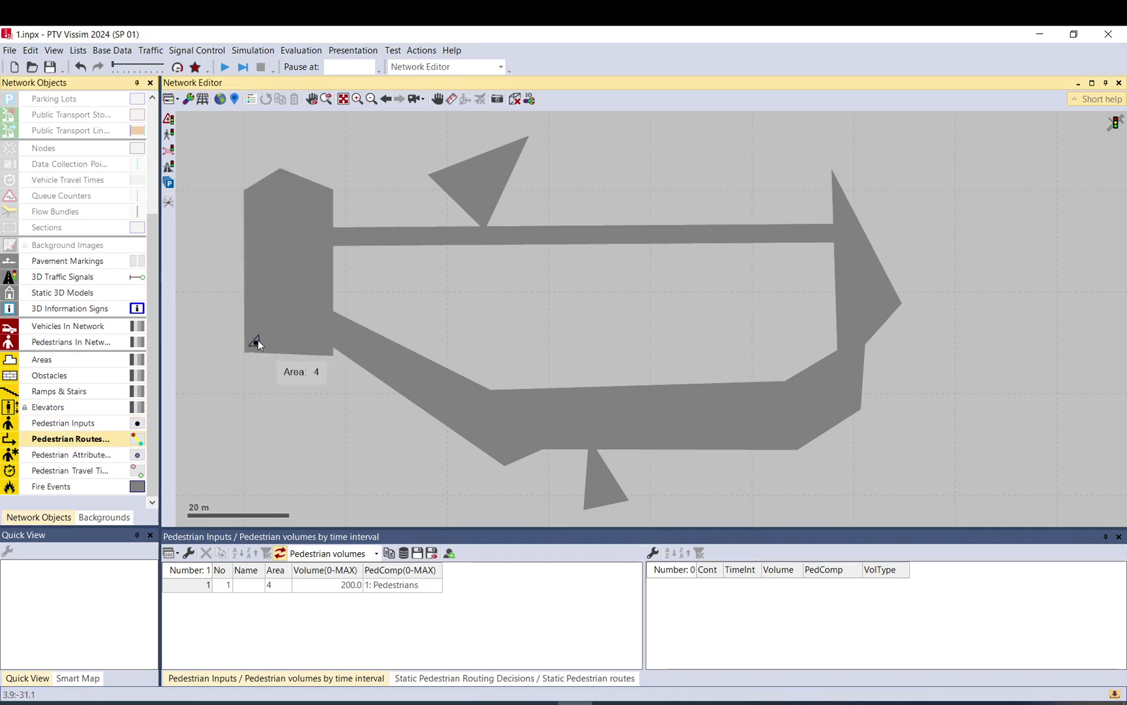
scroll(258, 340, "up", 2)
right_click(258, 340, "ctrl")
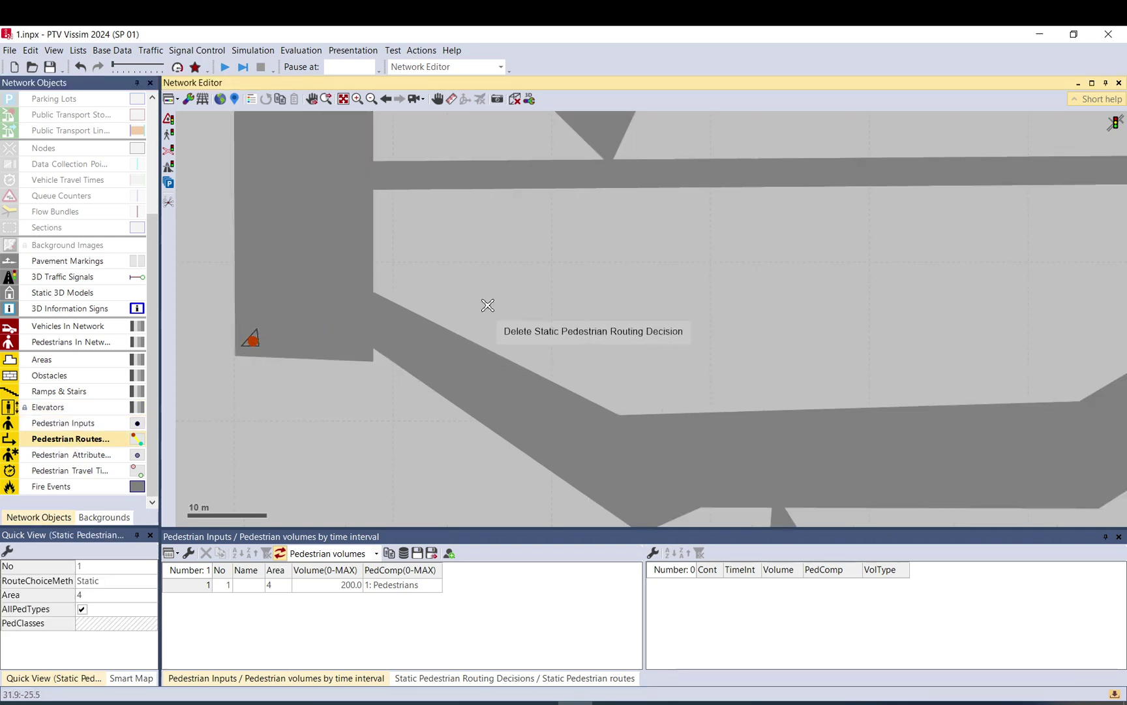
scroll(593, 263, "down", 1)
scroll(593, 263, "up", 2)
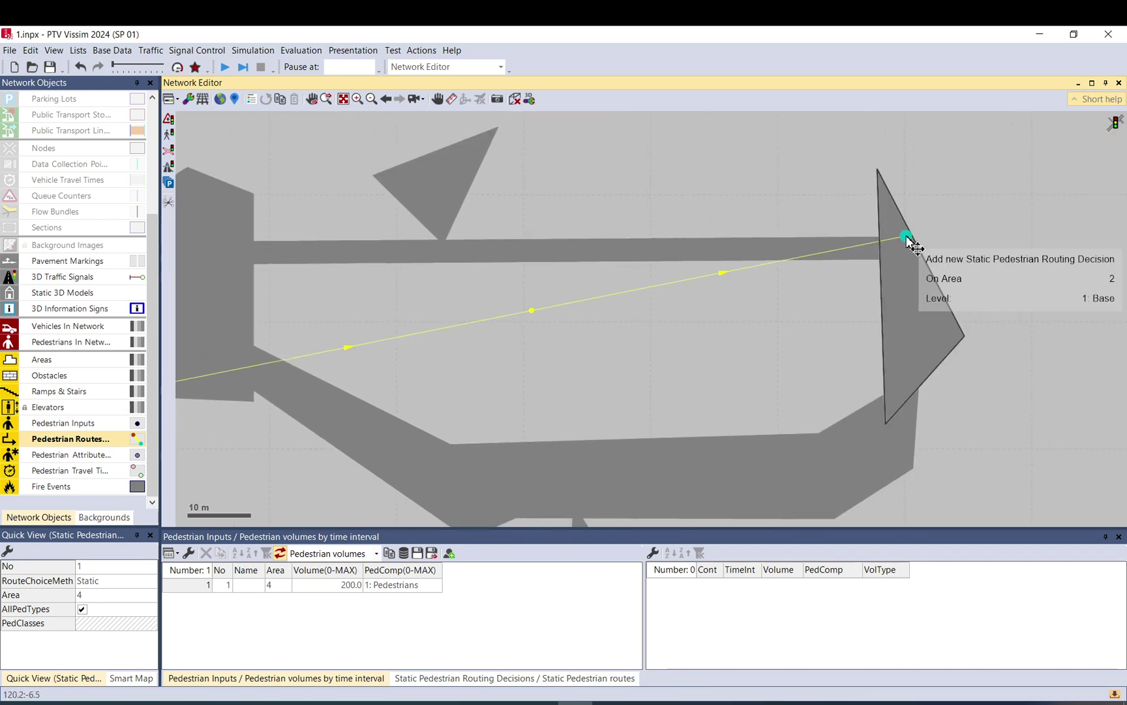
right_click(433, 189, "ctrl")
scroll(641, 170, "down", 1)
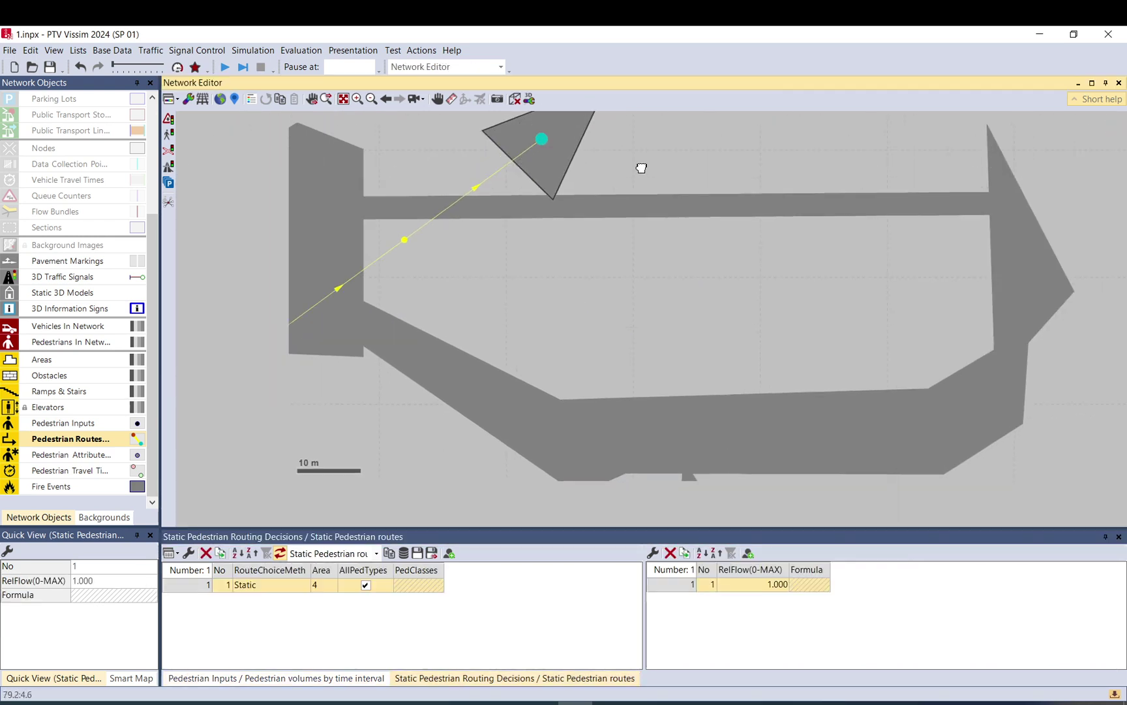
scroll(626, 182, "up", 1)
scroll(626, 182, "down", 1)
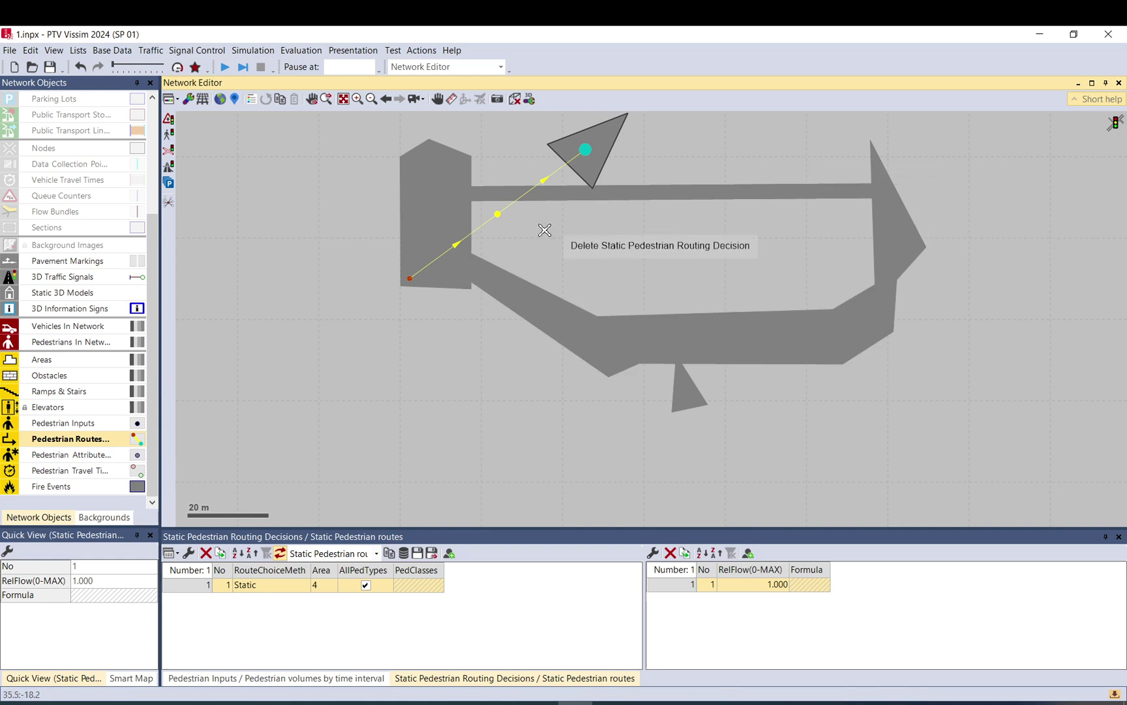
scroll(468, 245, "down", 1)
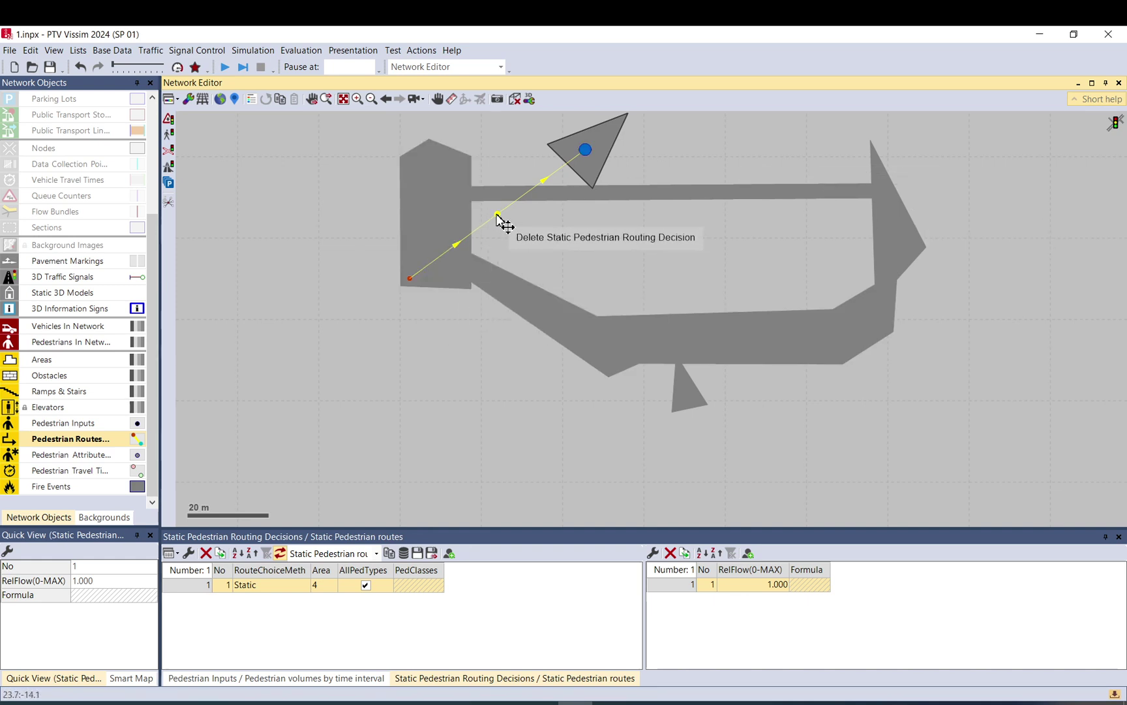
Step: Add intermediate route points in the lower walkway and bottom triangle
left_click_drag(500, 218, 550, 313)
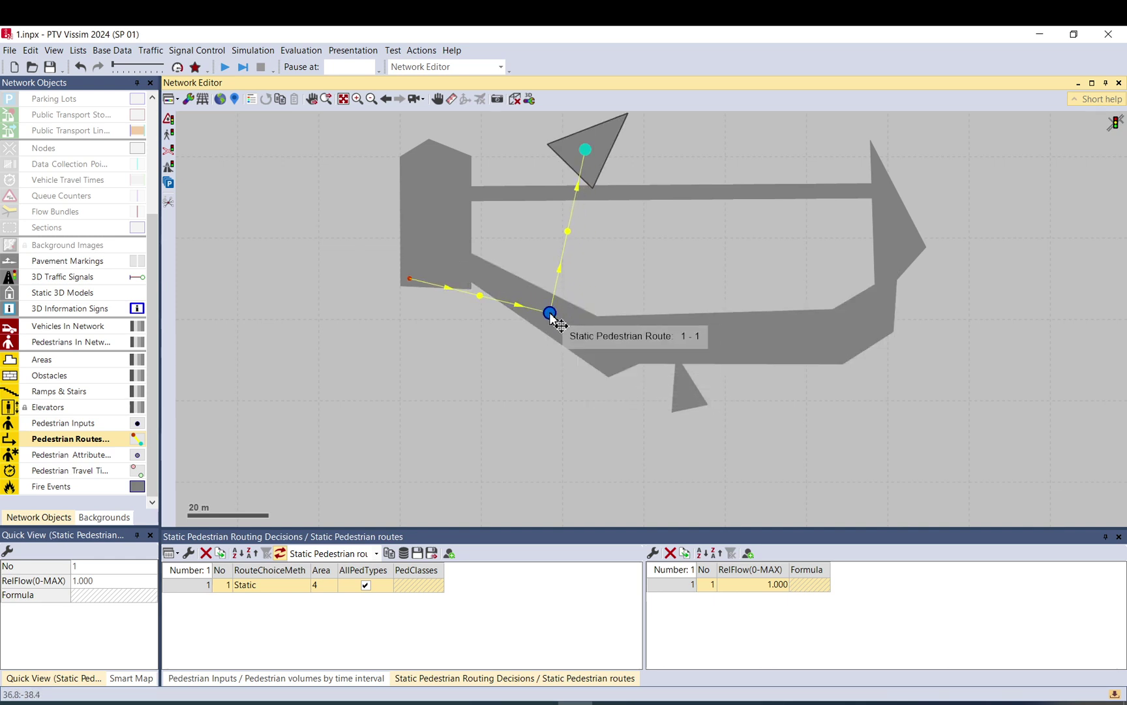
left_click_drag(568, 233, 687, 392)
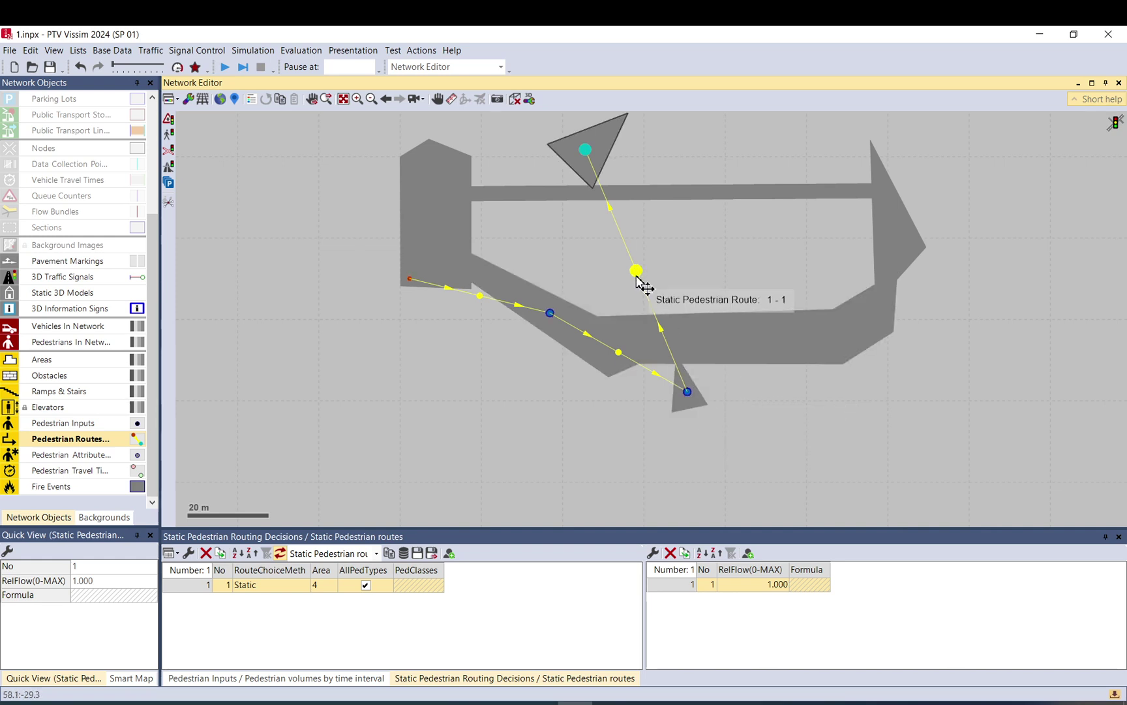
left_click_drag(636, 270, 891, 251)
Step: Save the network and run the continuous simulation, watching pedestrians follow the route
left_click(274, 172)
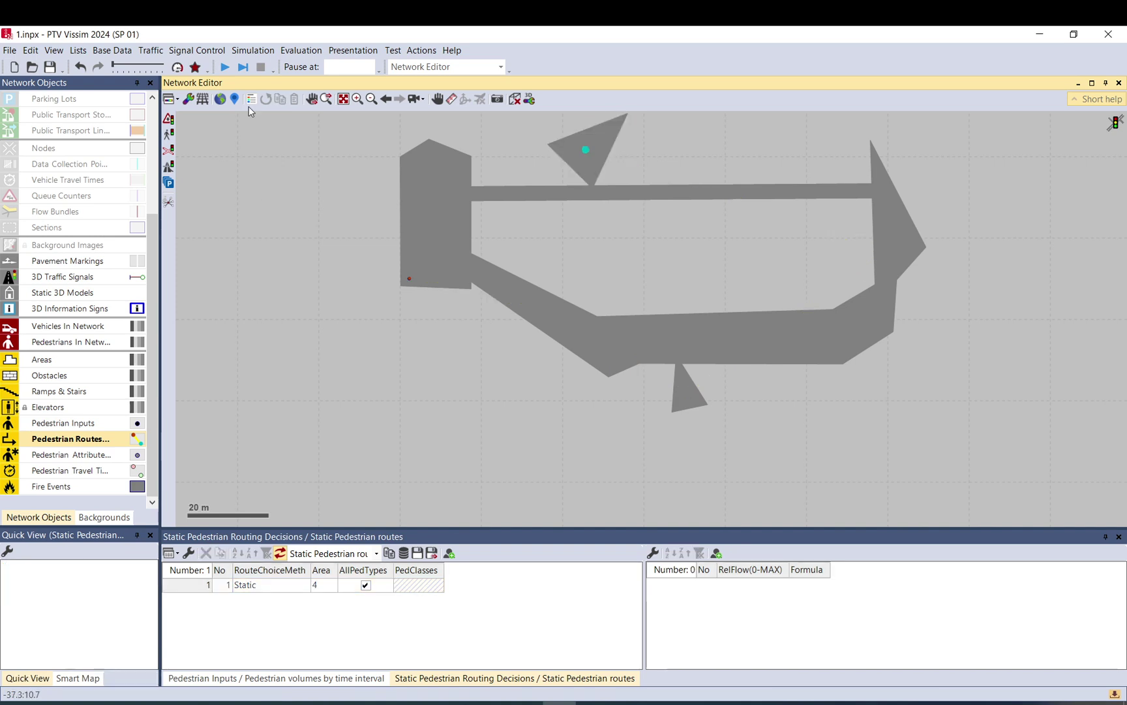
left_click(224, 67)
left_click(543, 371)
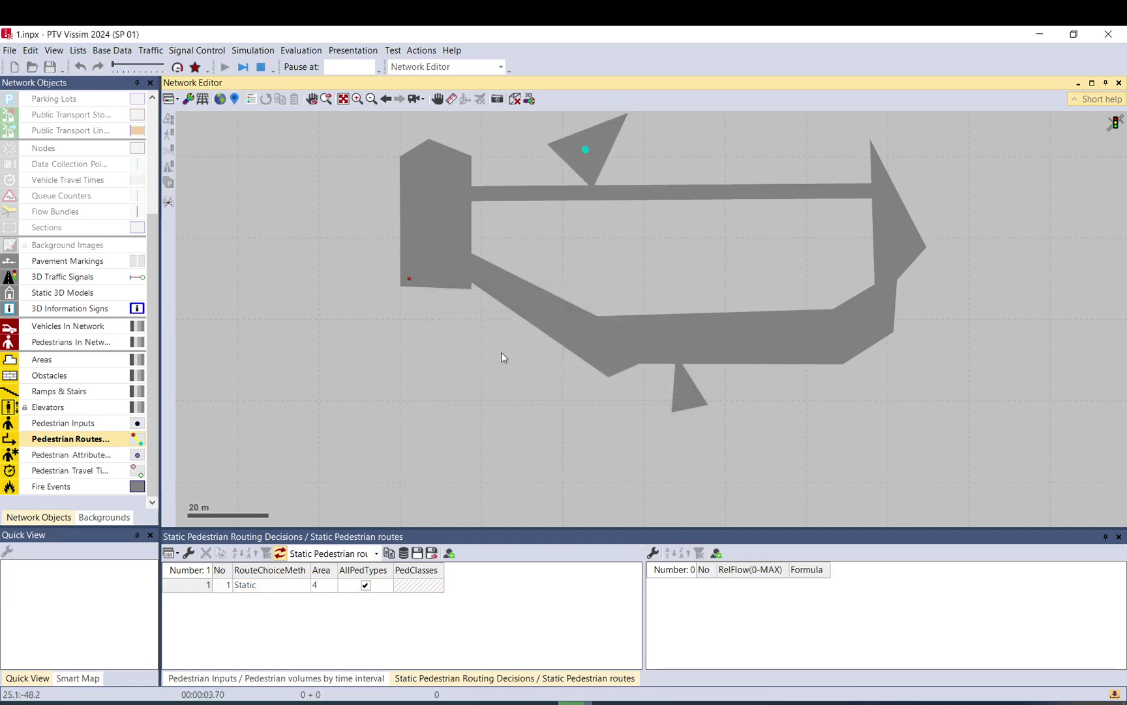
left_click_drag(503, 353, 314, 378)
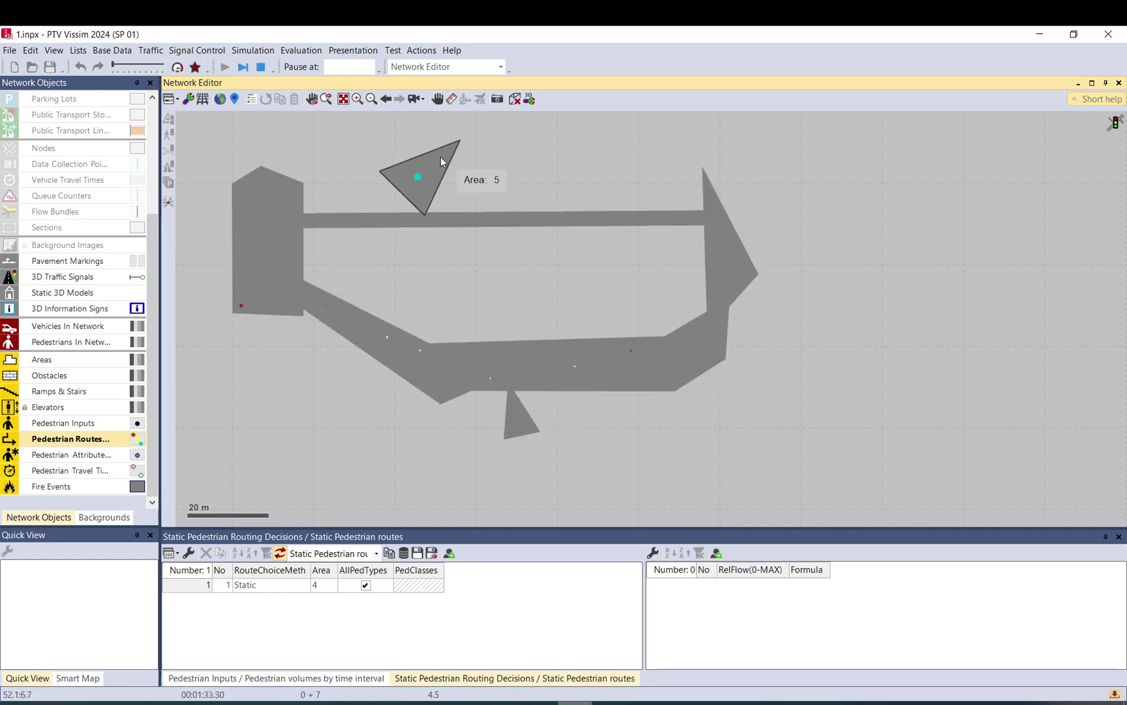
Step: Stop the running simulation
left_click(196, 50)
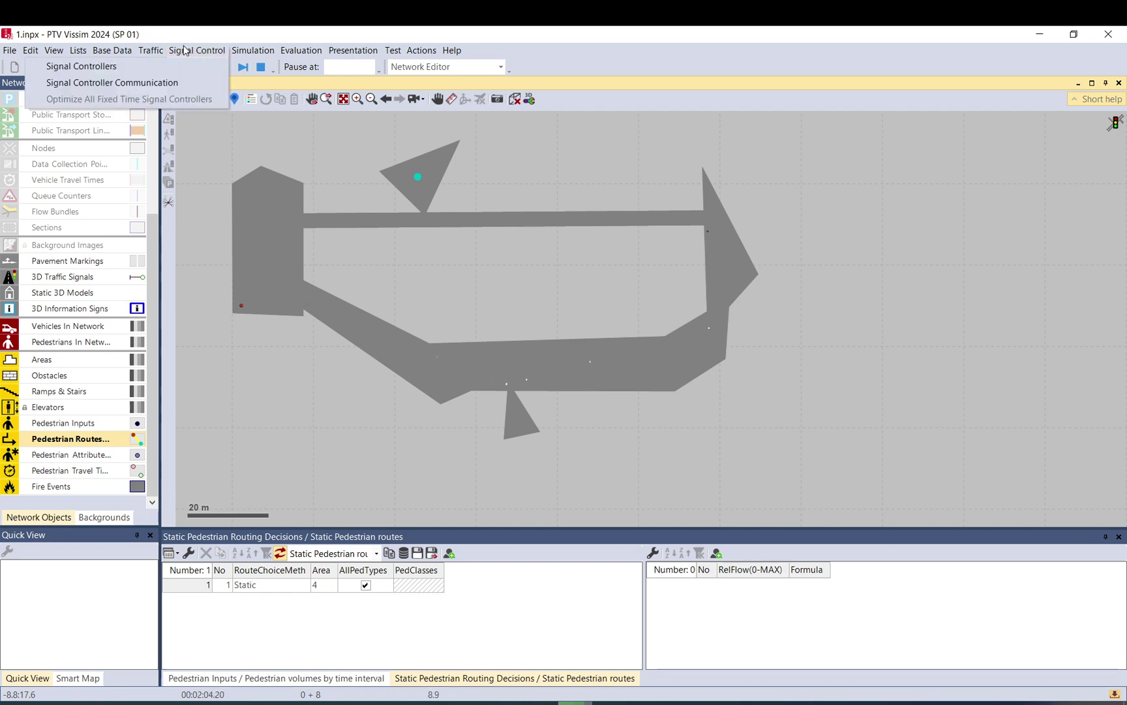
left_click(272, 38)
left_click(260, 66)
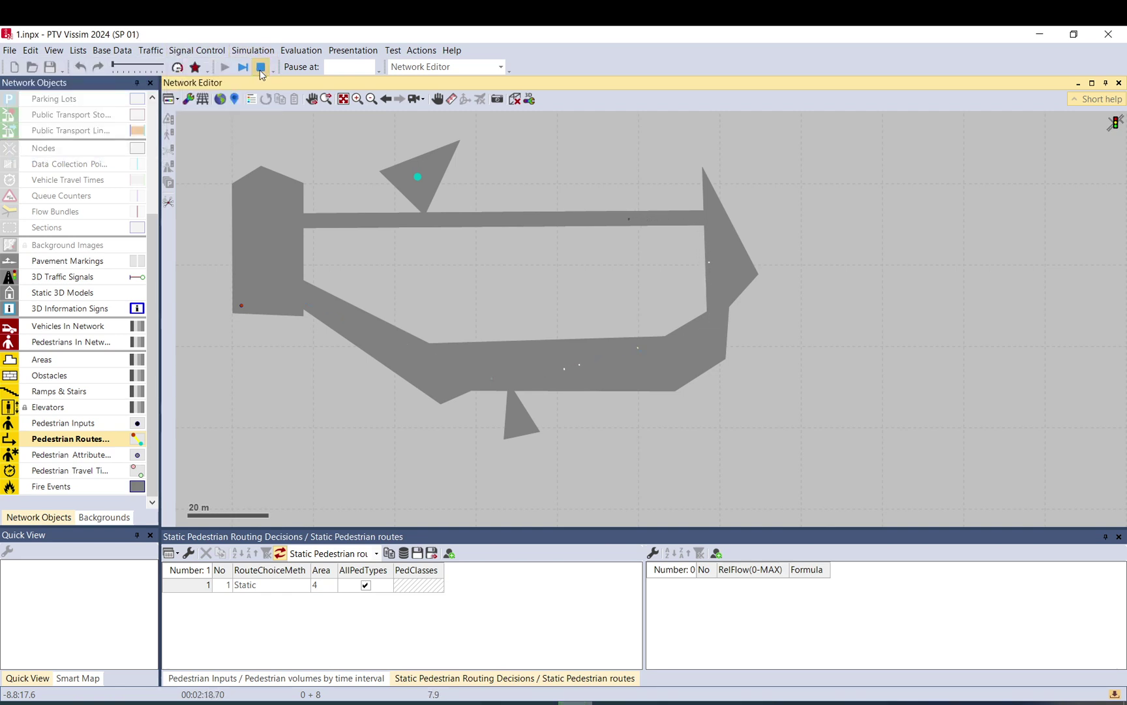
left_click(142, 51)
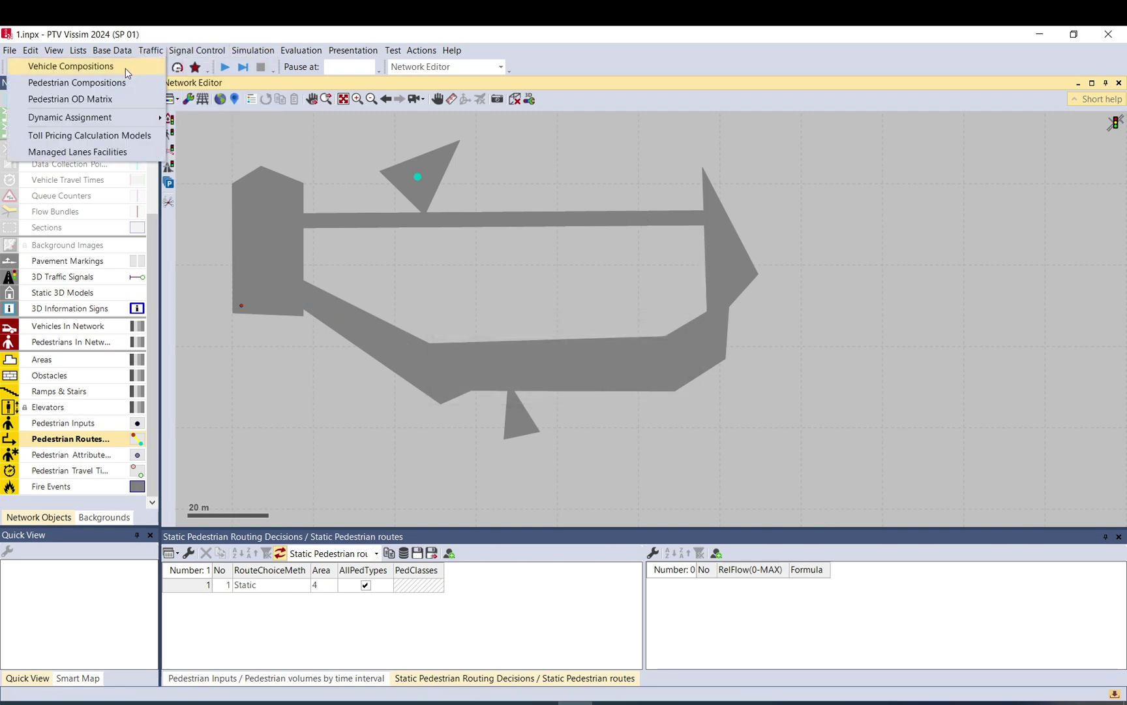
Step: Open Pedestrian Compositions, show the Pedestrians relative flows, and widen the DesSpeedDistr column
left_click(112, 85)
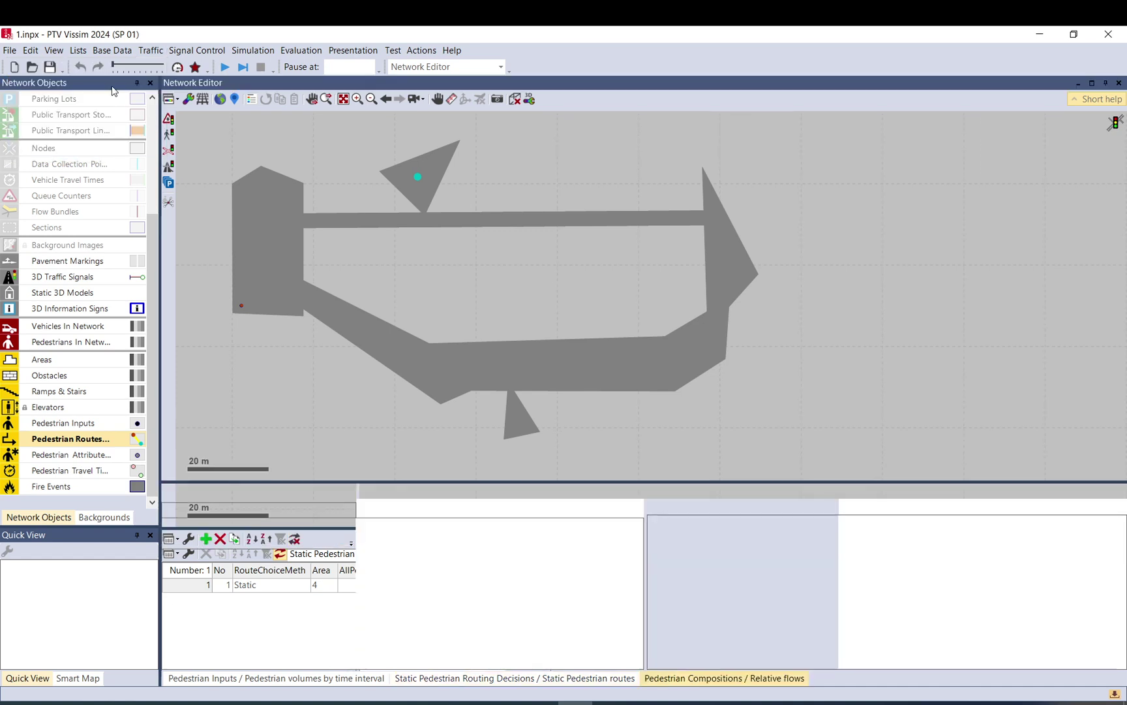
left_click(191, 541)
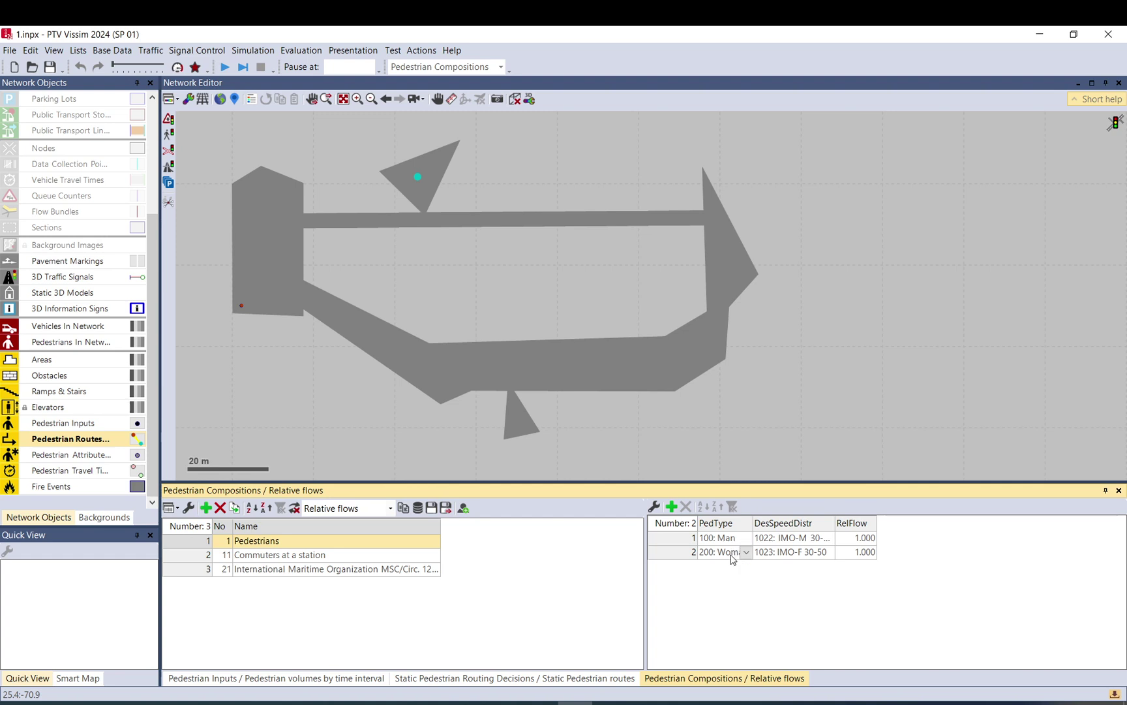
double_click(839, 524)
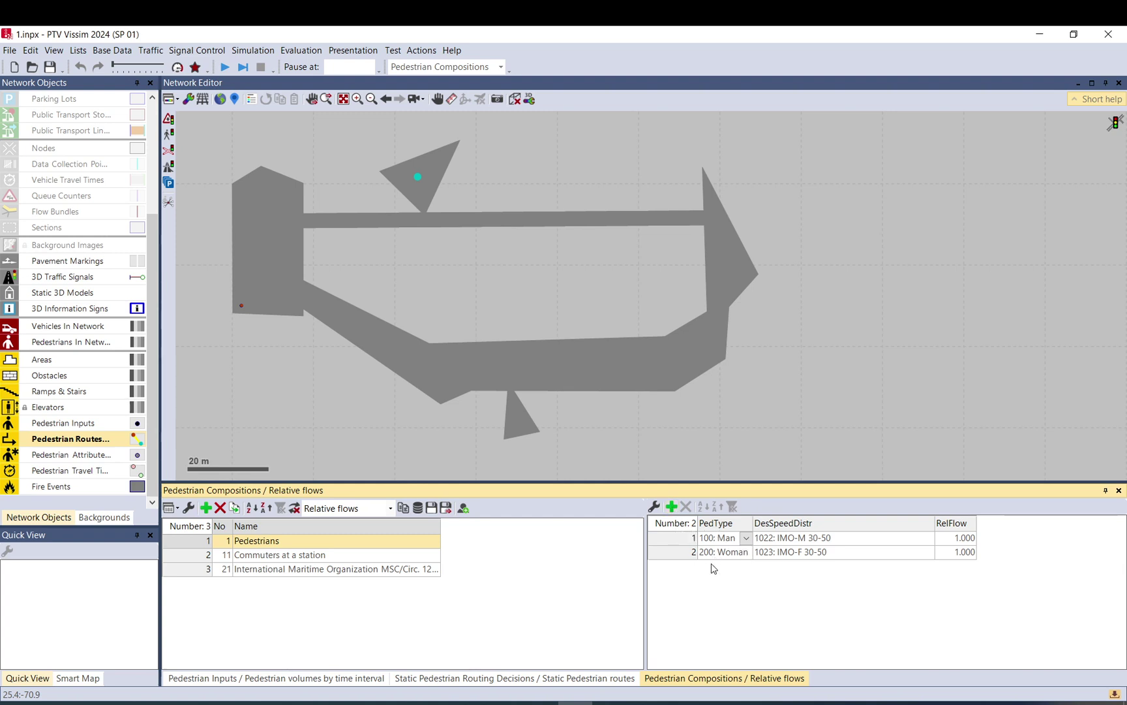
Step: Review relative flows for Commuters at a station and International Maritime Organization, then Pedestrians
left_click(258, 556)
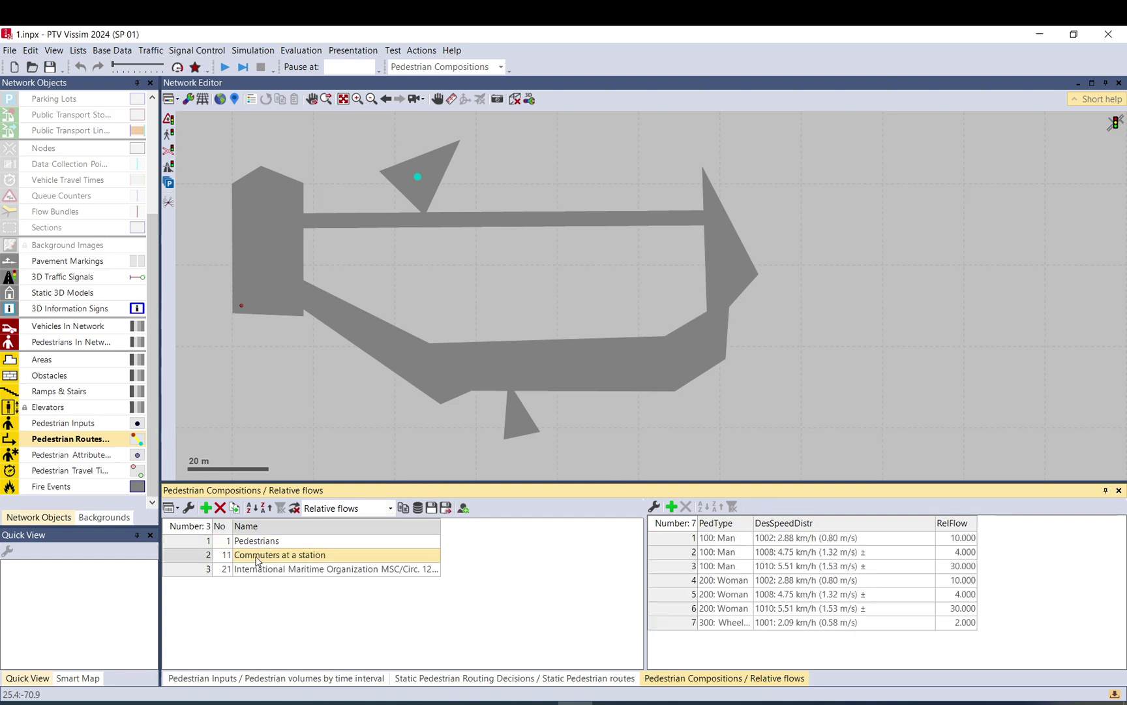
left_click(289, 571)
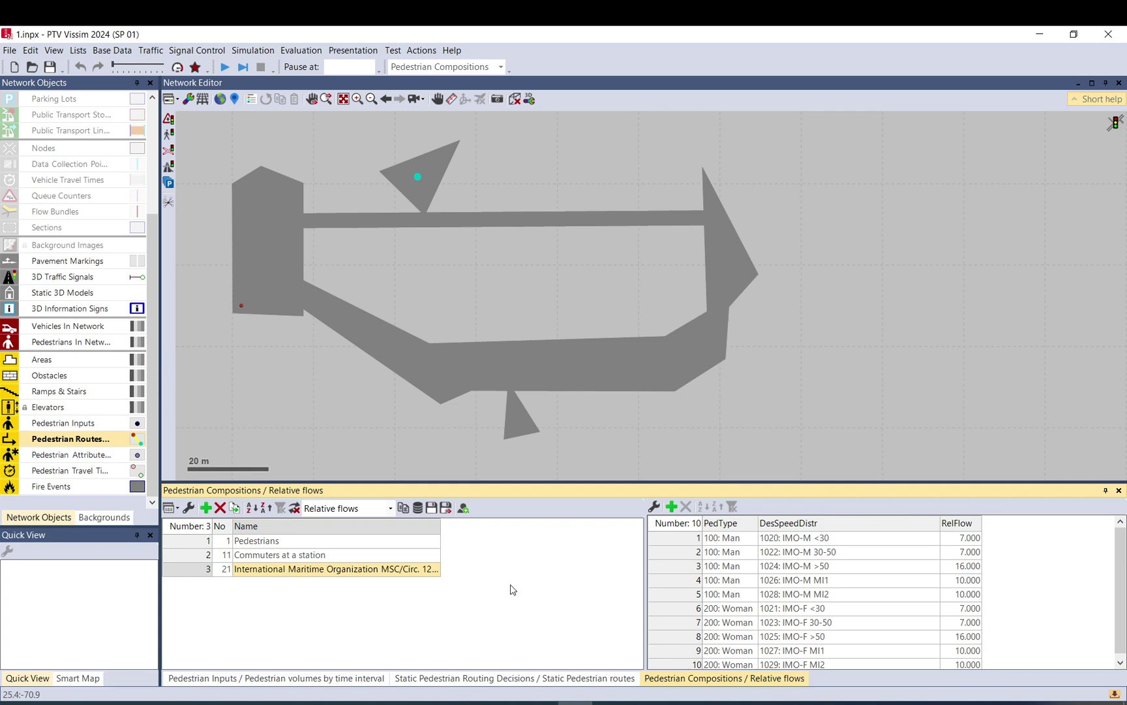
scroll(794, 599, "down", 1)
left_click(339, 554)
left_click(331, 542)
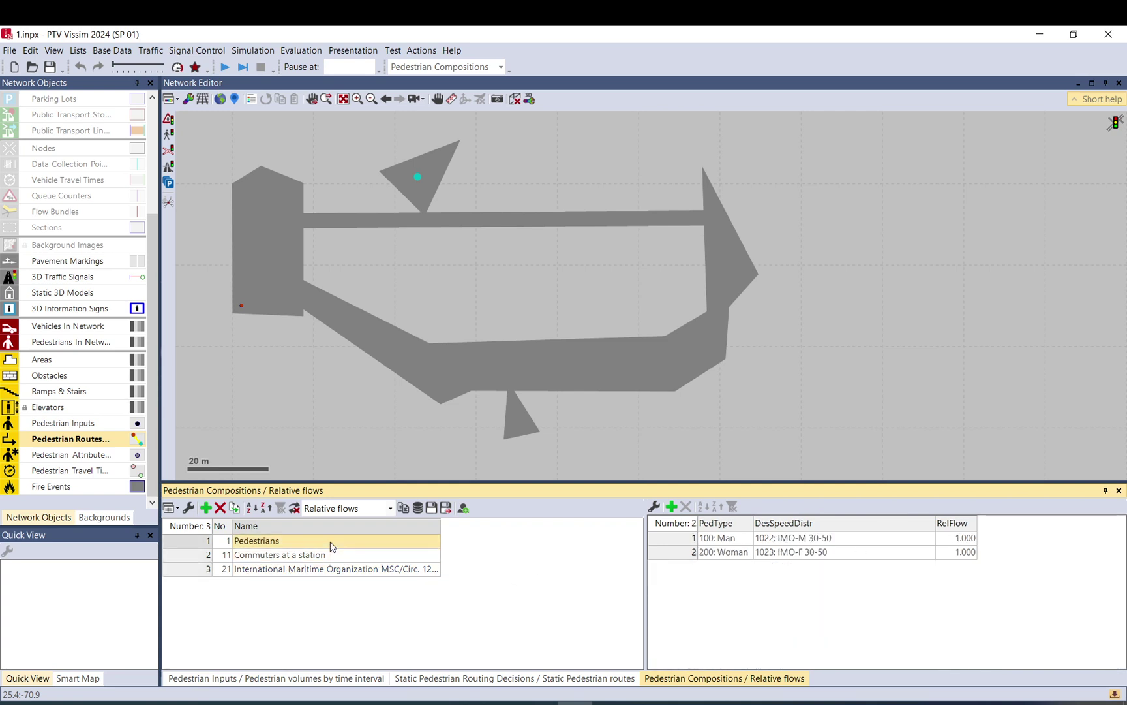
left_click_drag(604, 416, 712, 418)
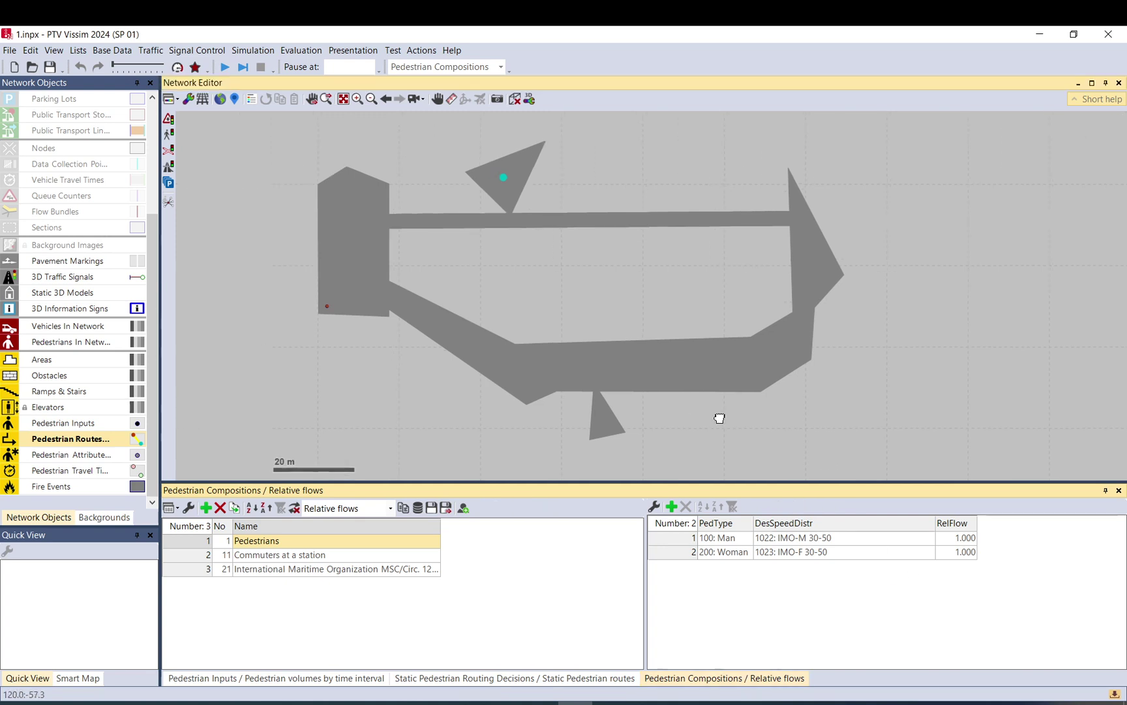